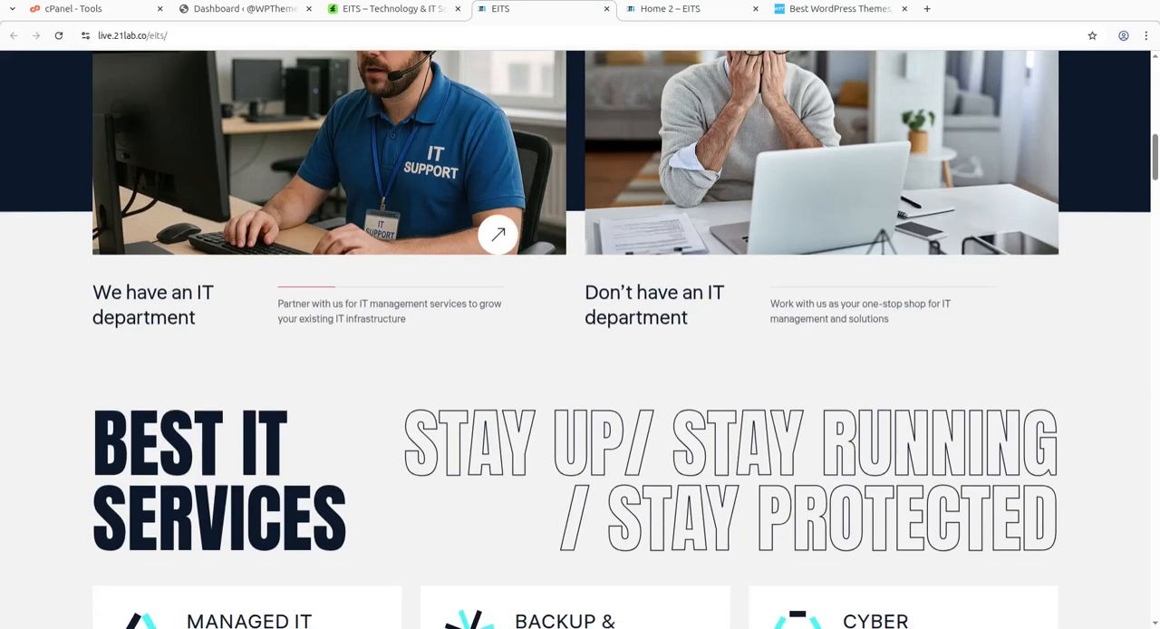
Look through the EITS main demo homepage, from its IT department section through services and success stories to the reasons for choosing the company.
scroll(578, 262, down, 2)
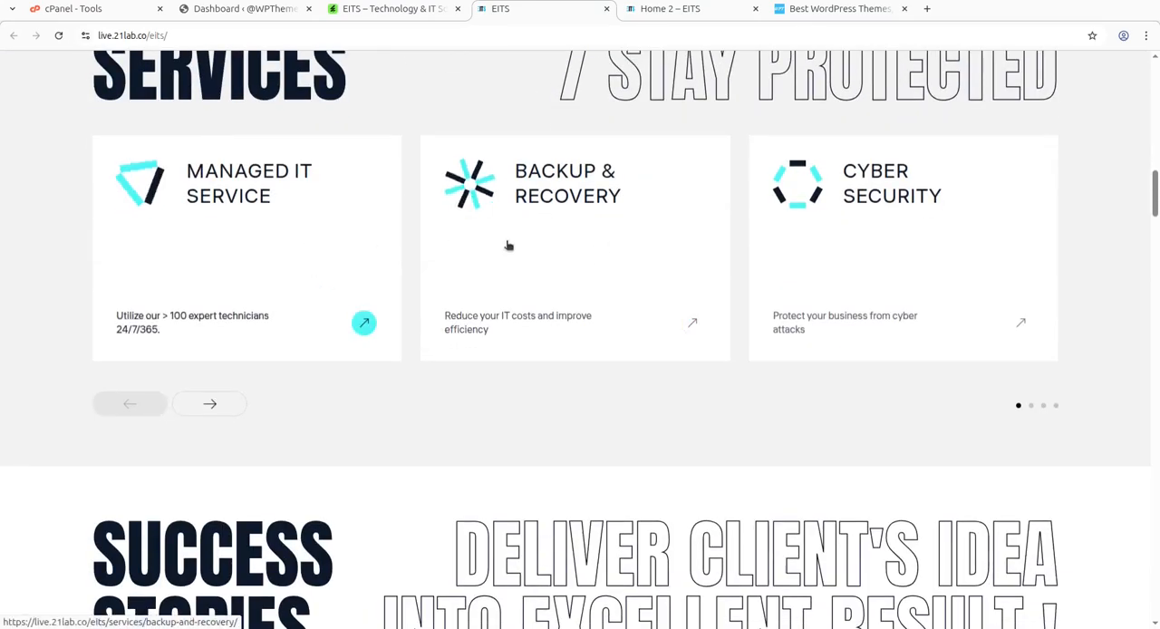
scroll(895, 247, down, 10)
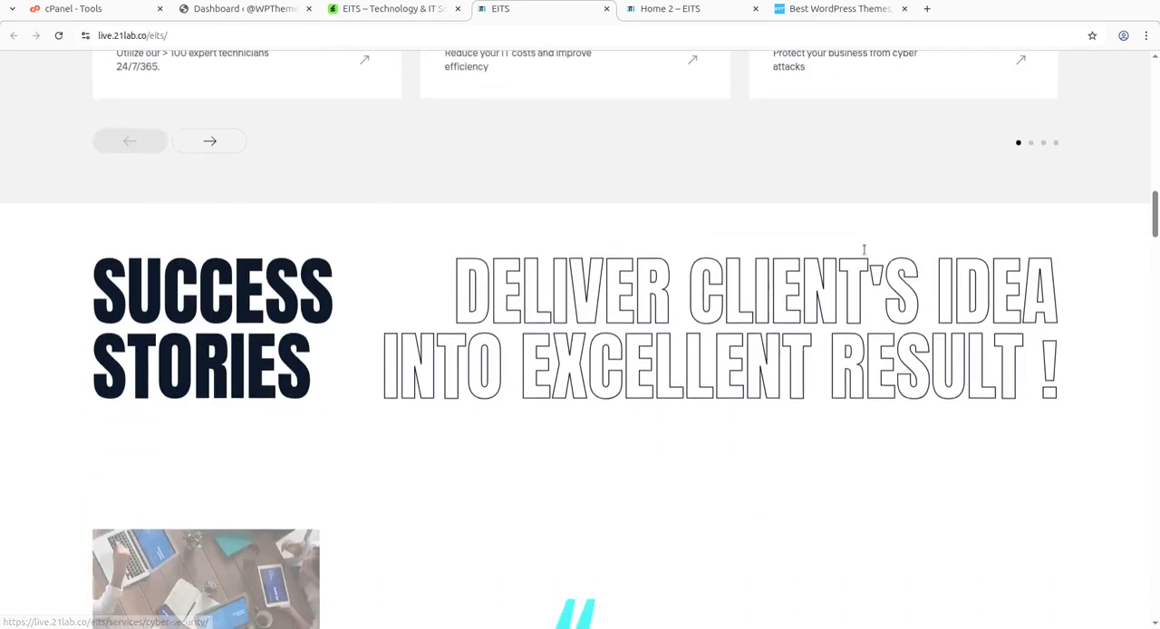
scroll(843, 268, down, 5)
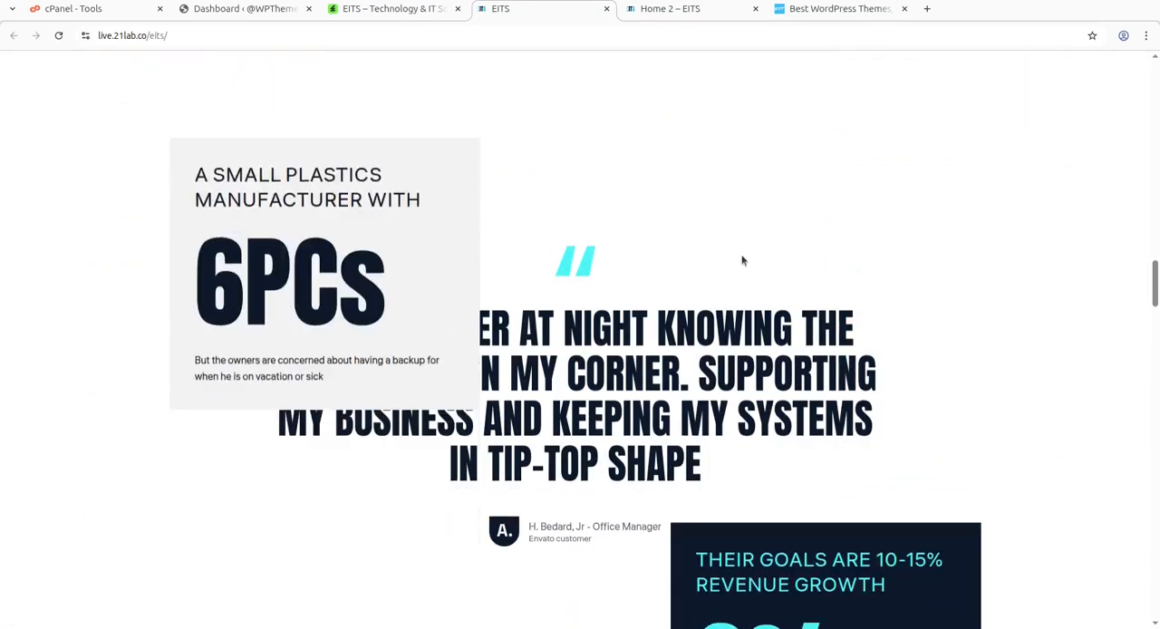
scroll(522, 311, down, 6)
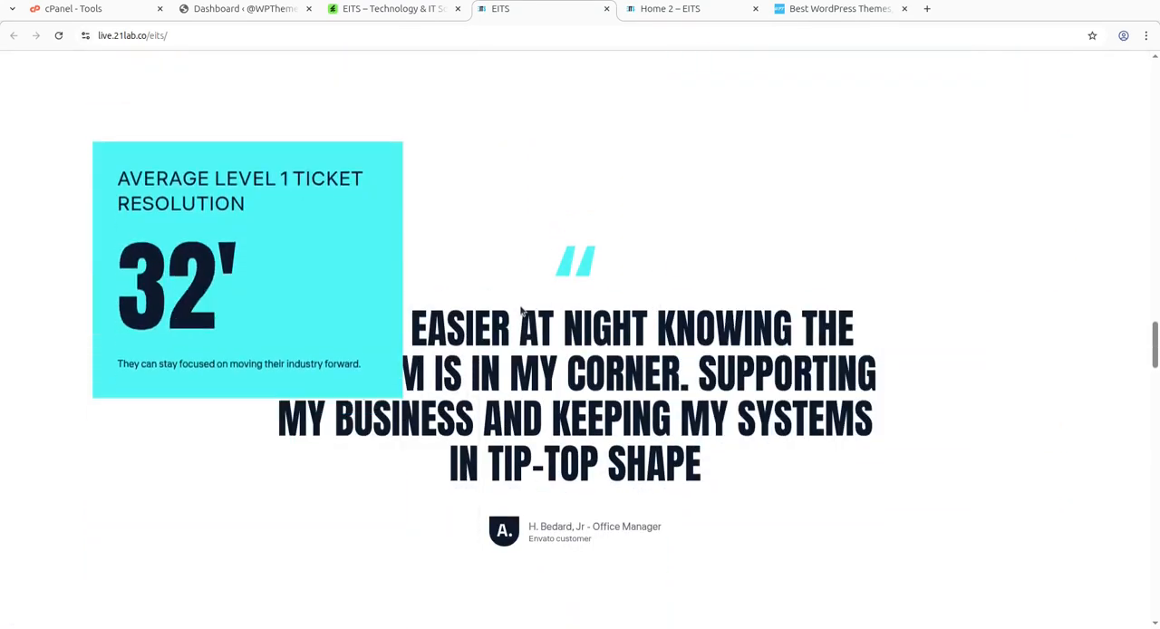
scroll(794, 384, down, 5)
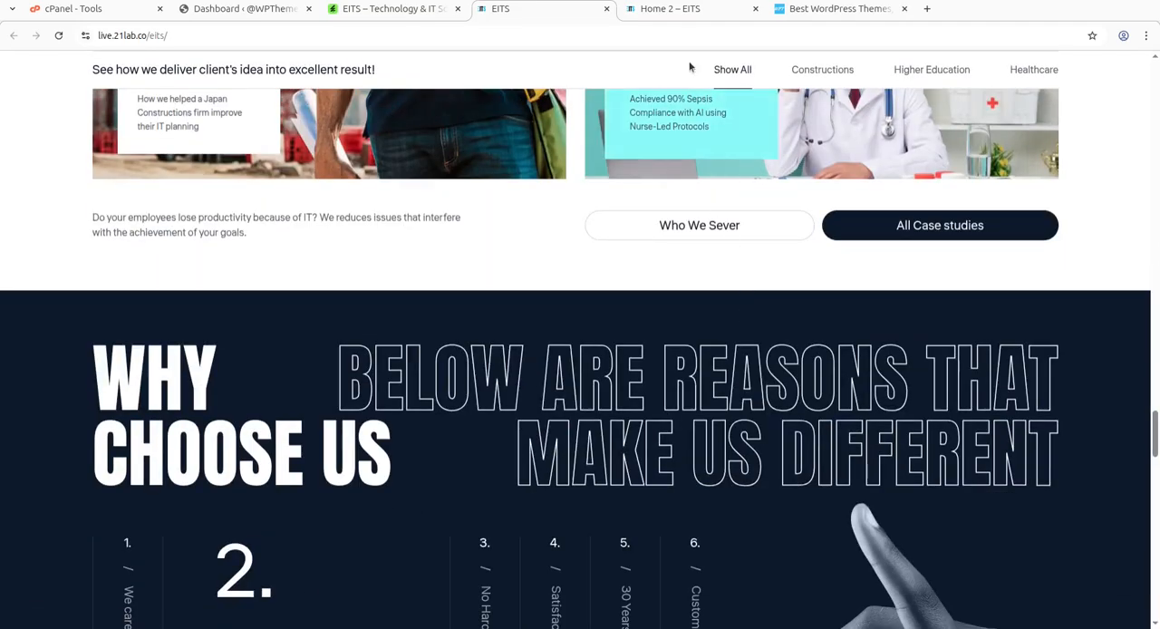
Glance at the Home 2 demo, then go back to the beginning of the main EITS demo page and reload it.
click(670, 9)
scroll(368, 314, up, 15)
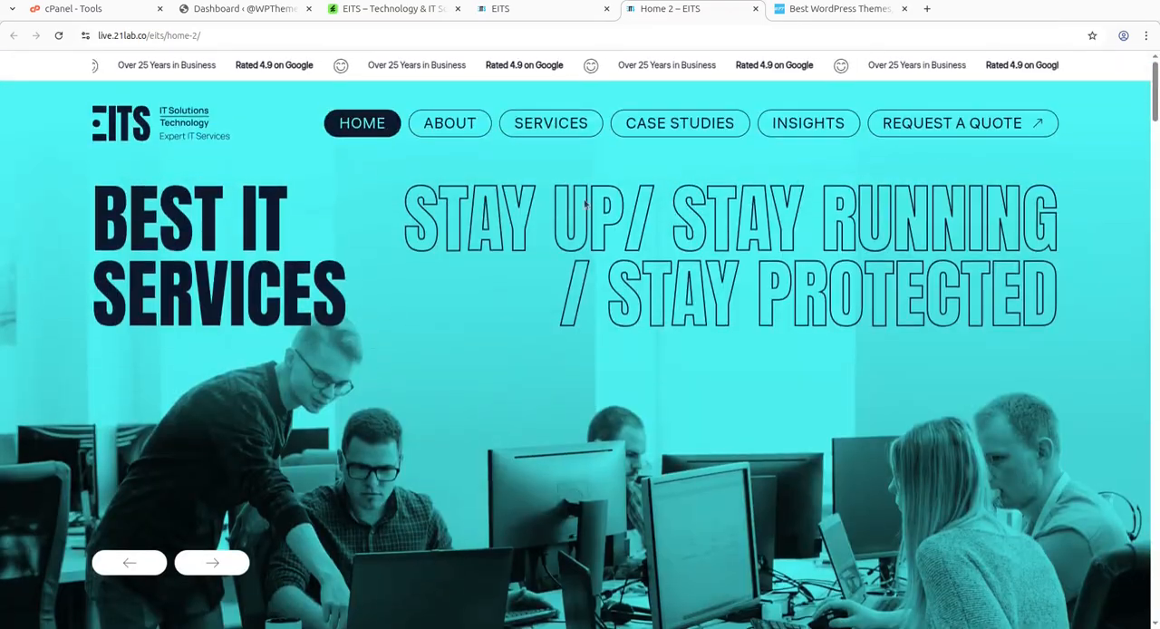
click(567, 11)
scroll(551, 260, up, 3)
scroll(550, 259, up, 2)
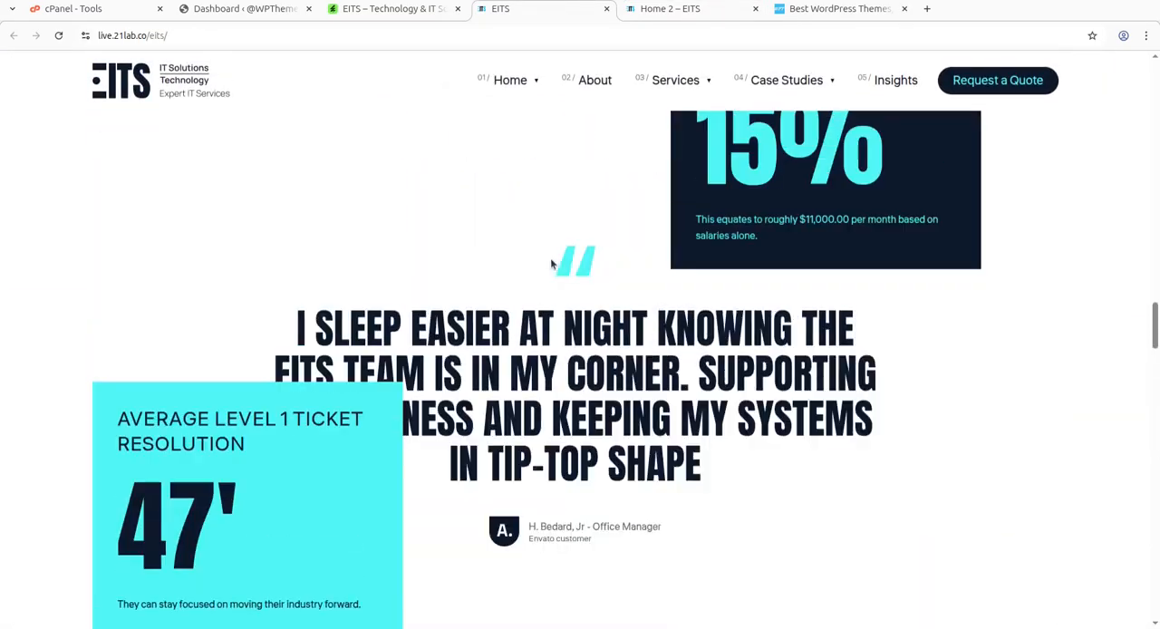
scroll(550, 258, up, 3)
drag(1154, 218, 1155, 64)
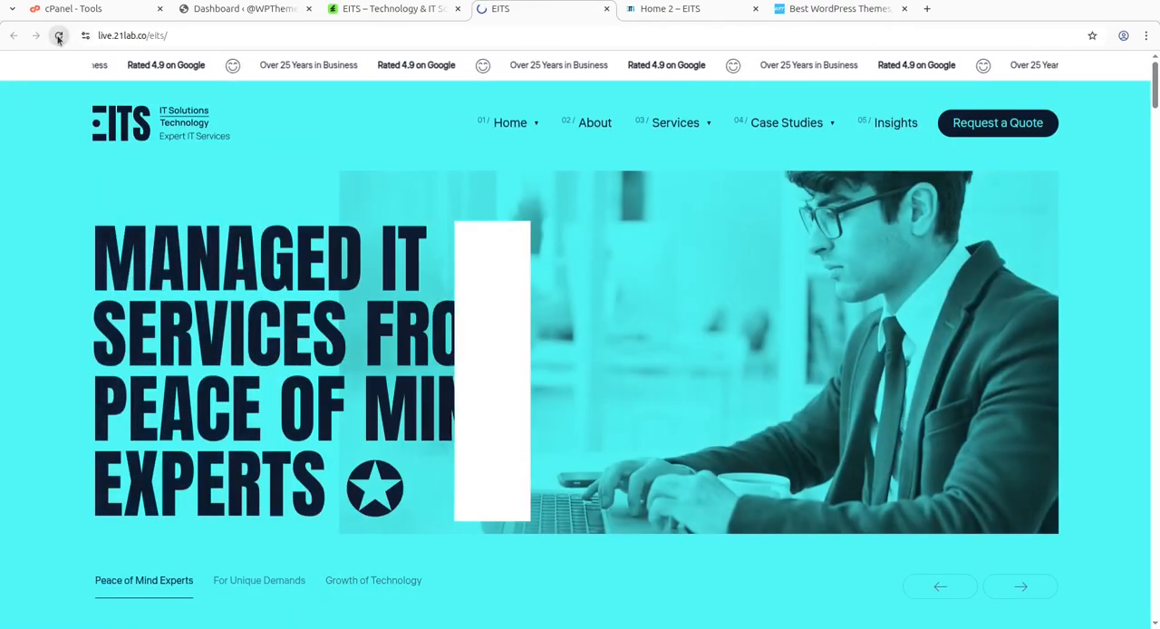
click(58, 35)
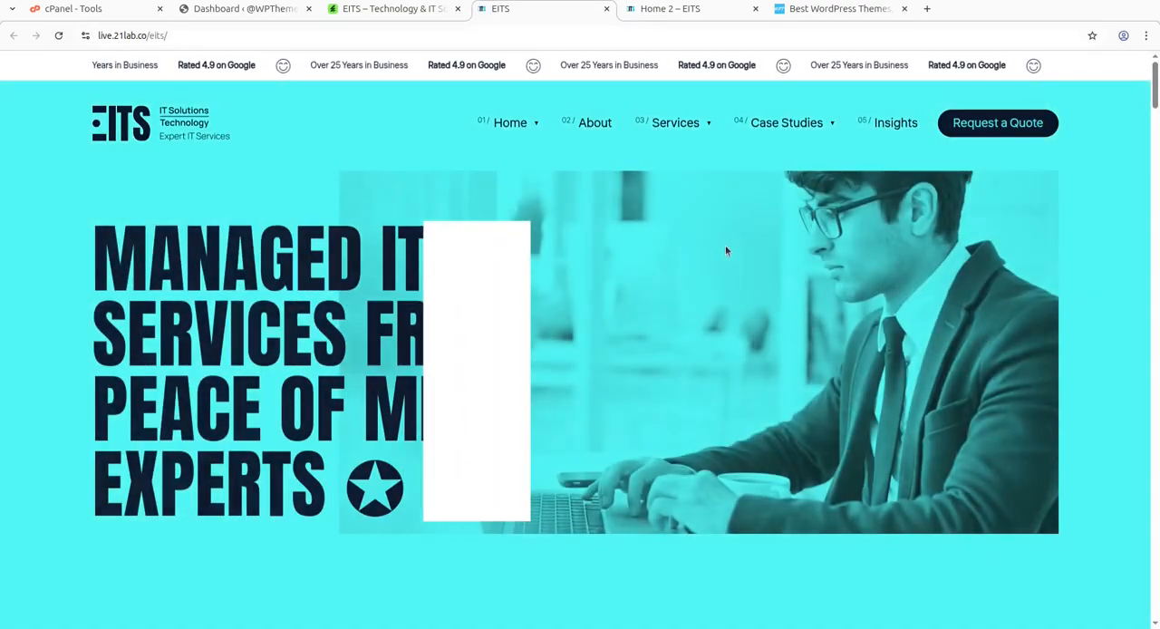
scroll(725, 245, down, 7)
Reload the Home 2 demo and examine its hero, company introduction, services and solutions, and numbered company strengths.
click(671, 10)
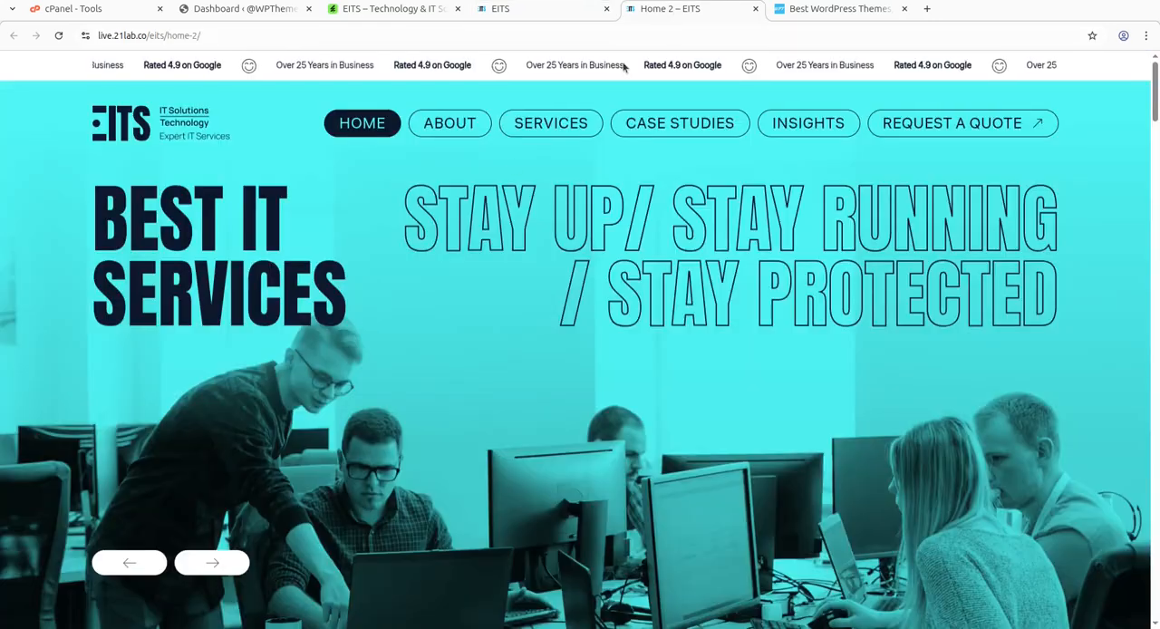
click(58, 36)
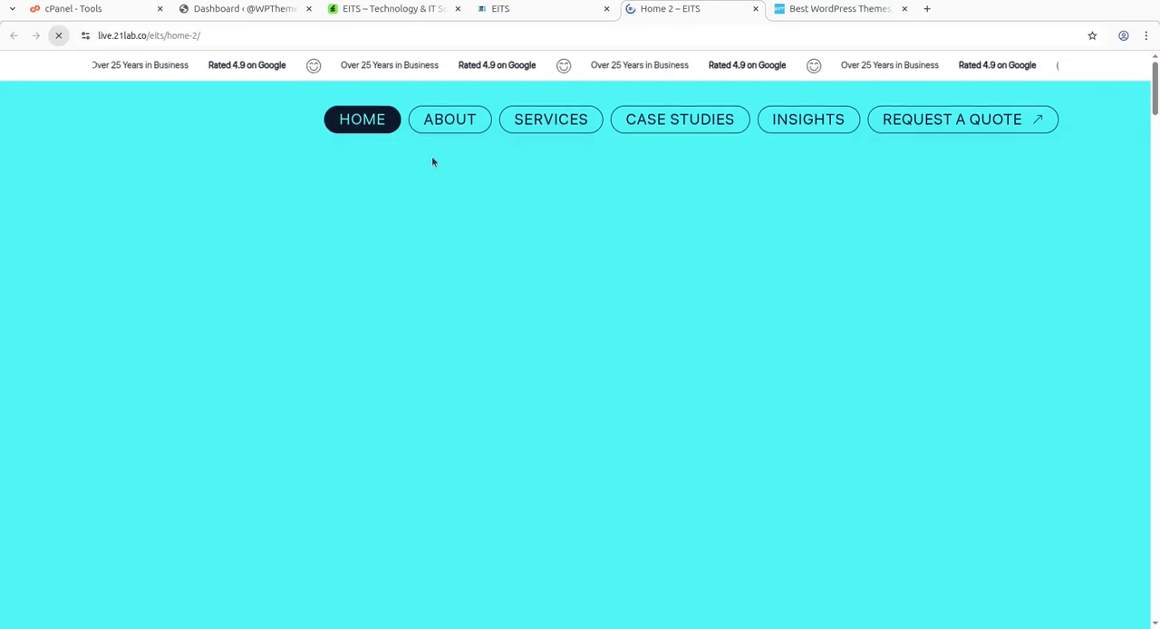
scroll(761, 286, down, 3)
scroll(762, 286, down, 6)
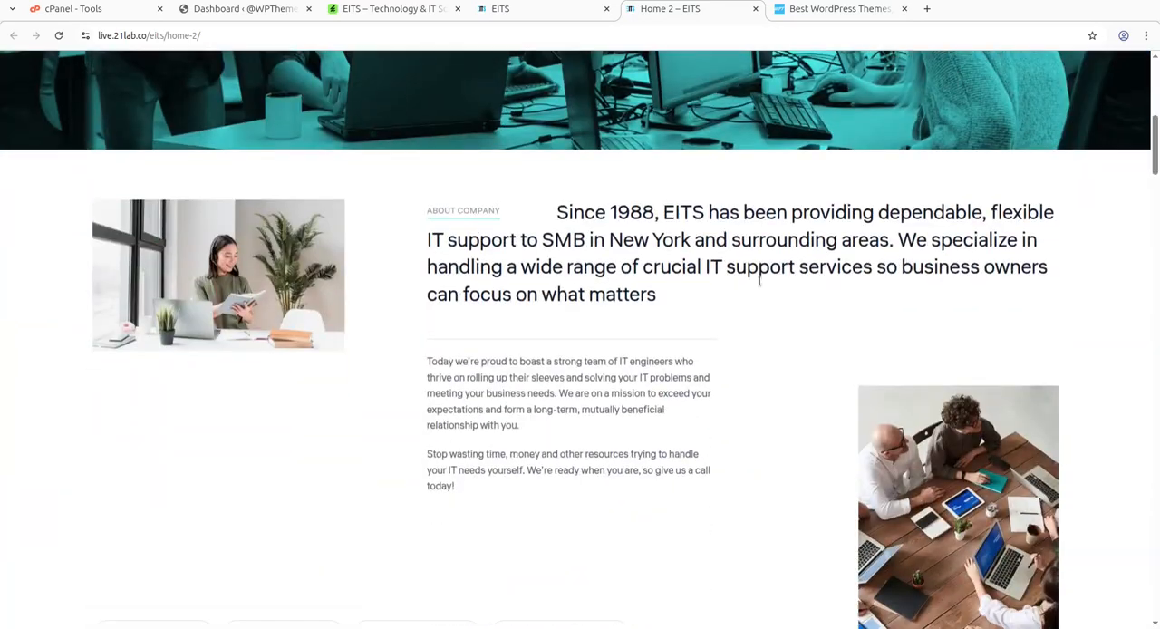
scroll(759, 283, up, 10)
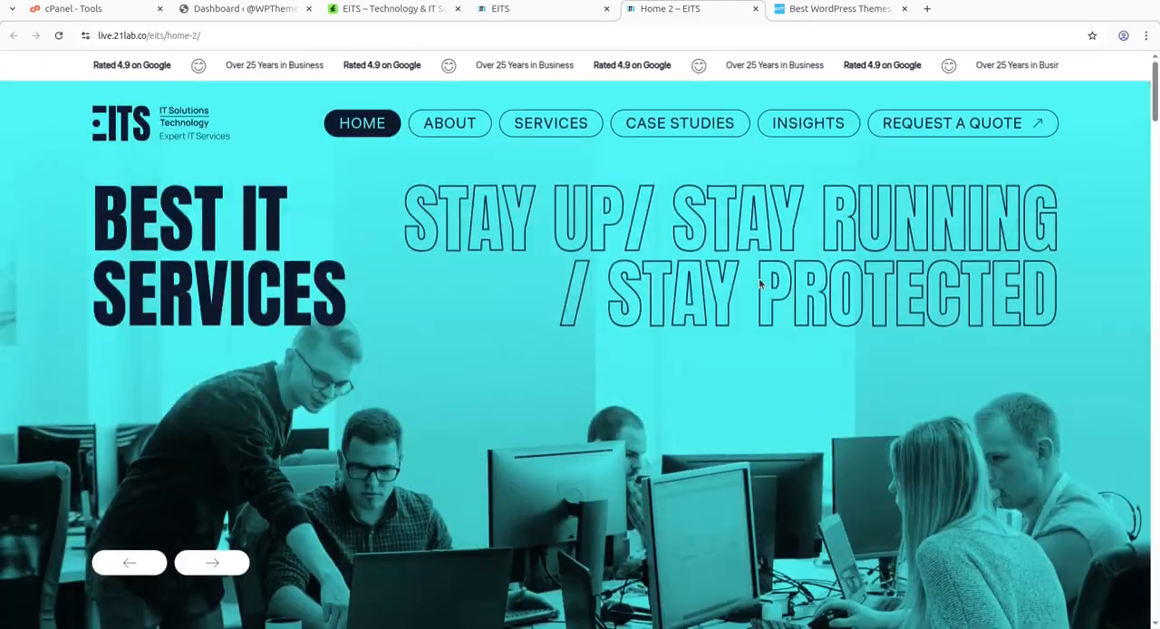
scroll(760, 284, down, 3)
scroll(760, 283, down, 10)
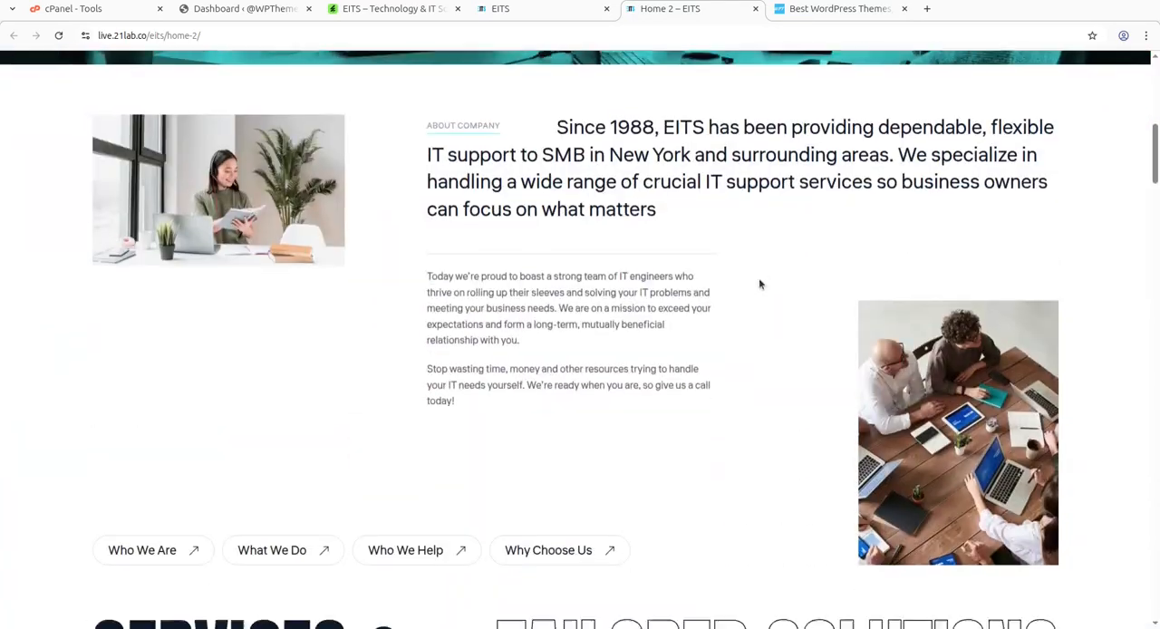
scroll(760, 279, down, 2)
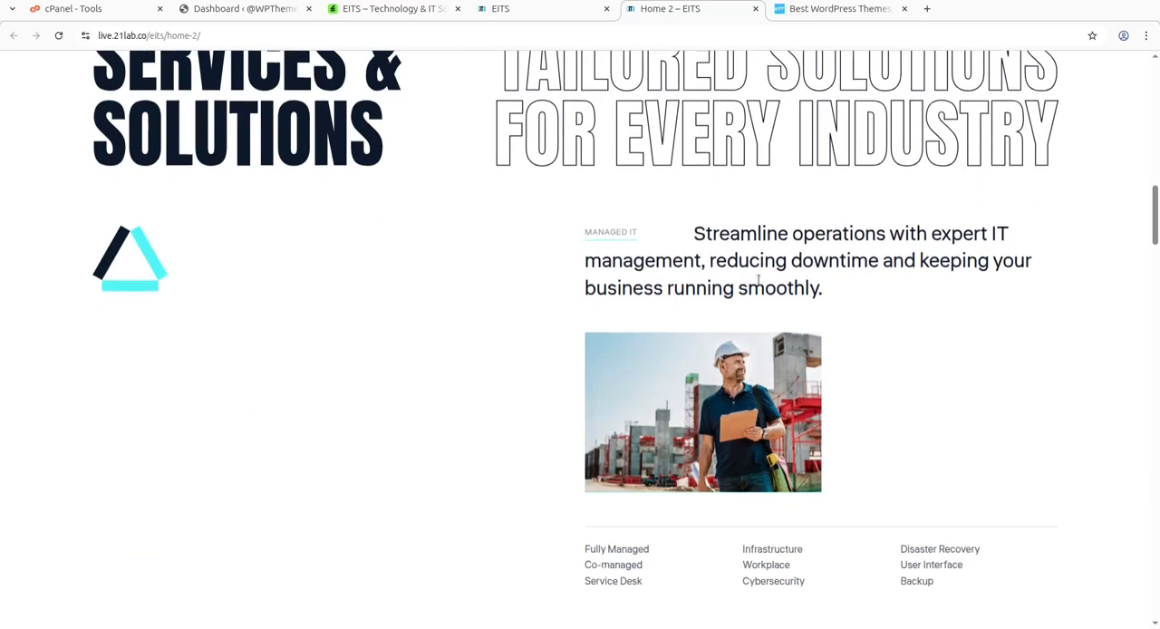
scroll(216, 278, down, 2)
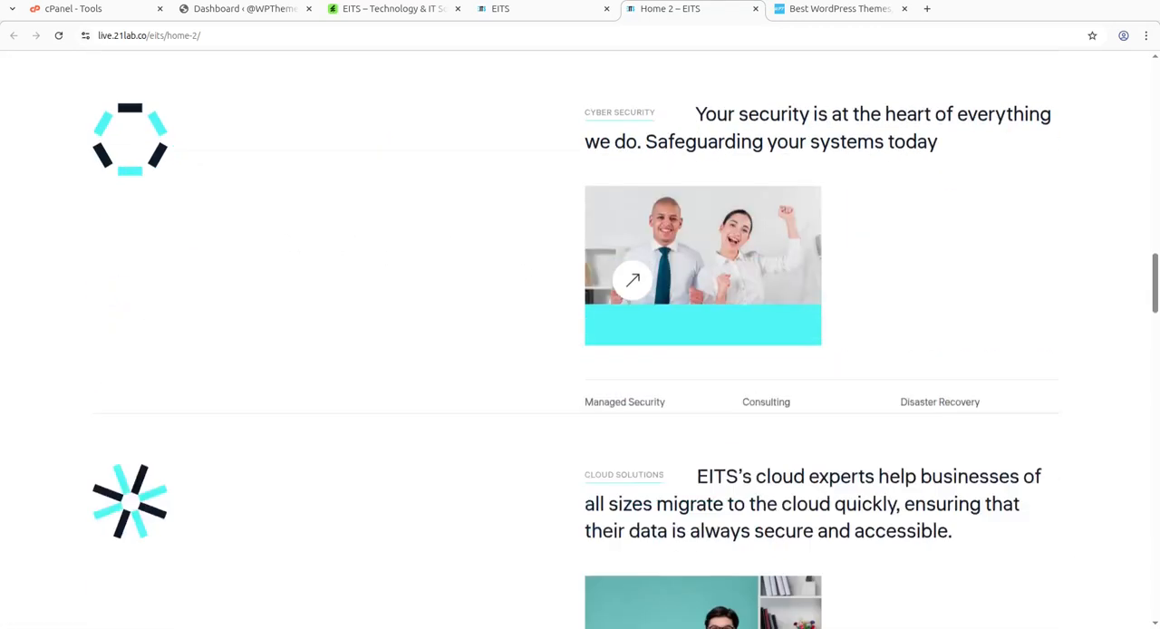
scroll(145, 390, down, 10)
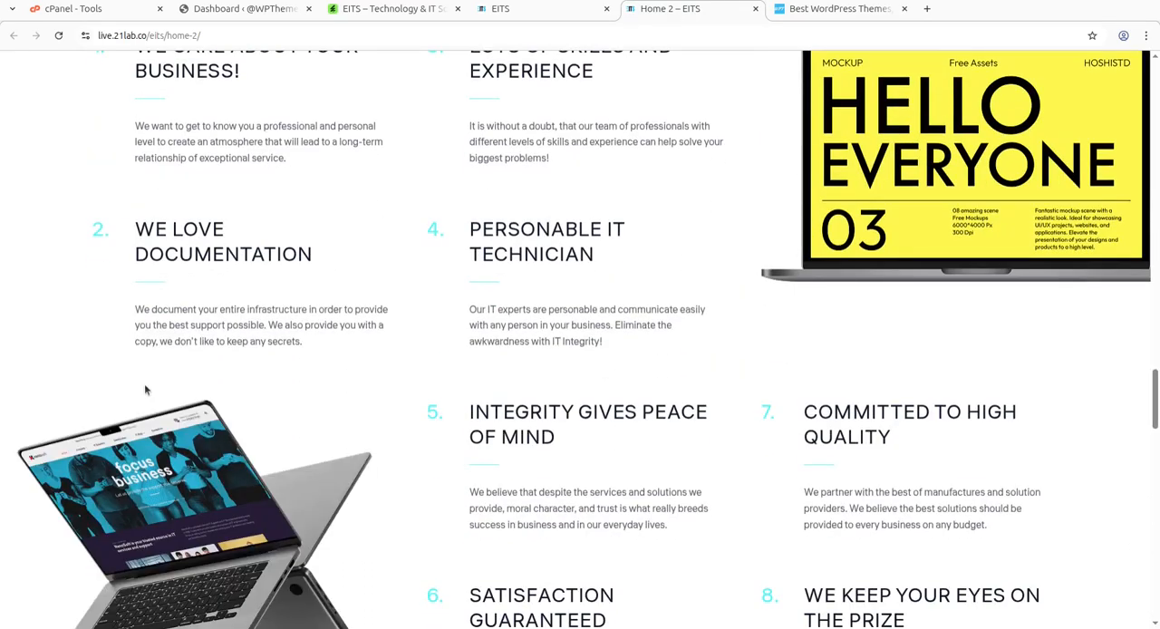
Examine the EITS theme's ThemeForest page, highlighting the theme title, the author name and the Elite Author label.
click(367, 11)
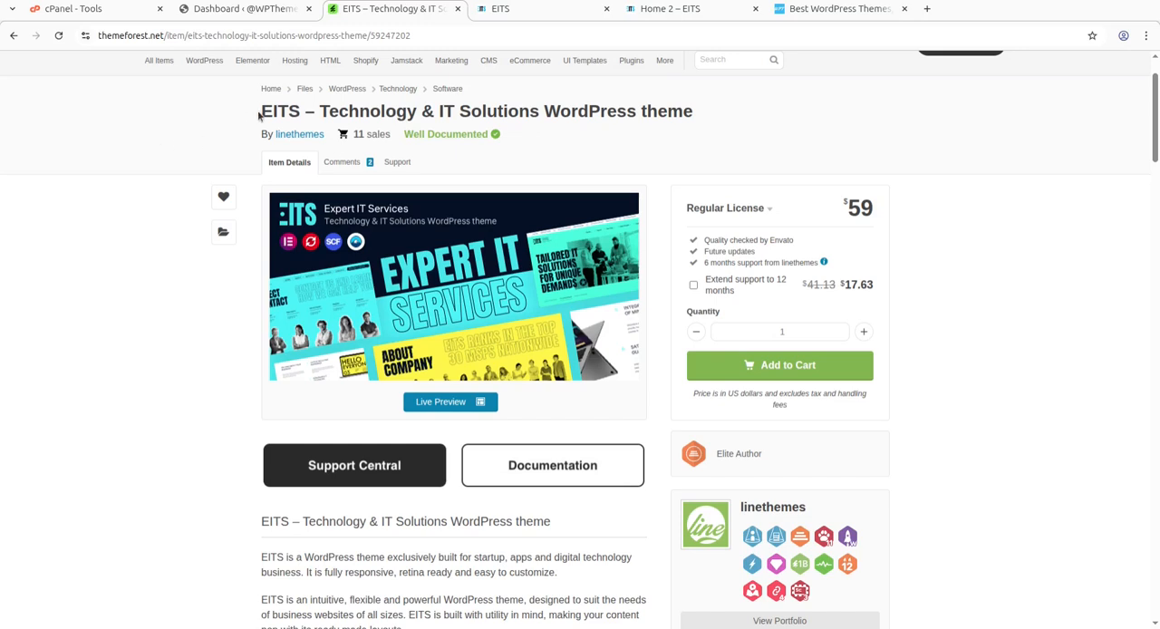
drag(260, 111, 689, 111)
scroll(949, 382, down, 3)
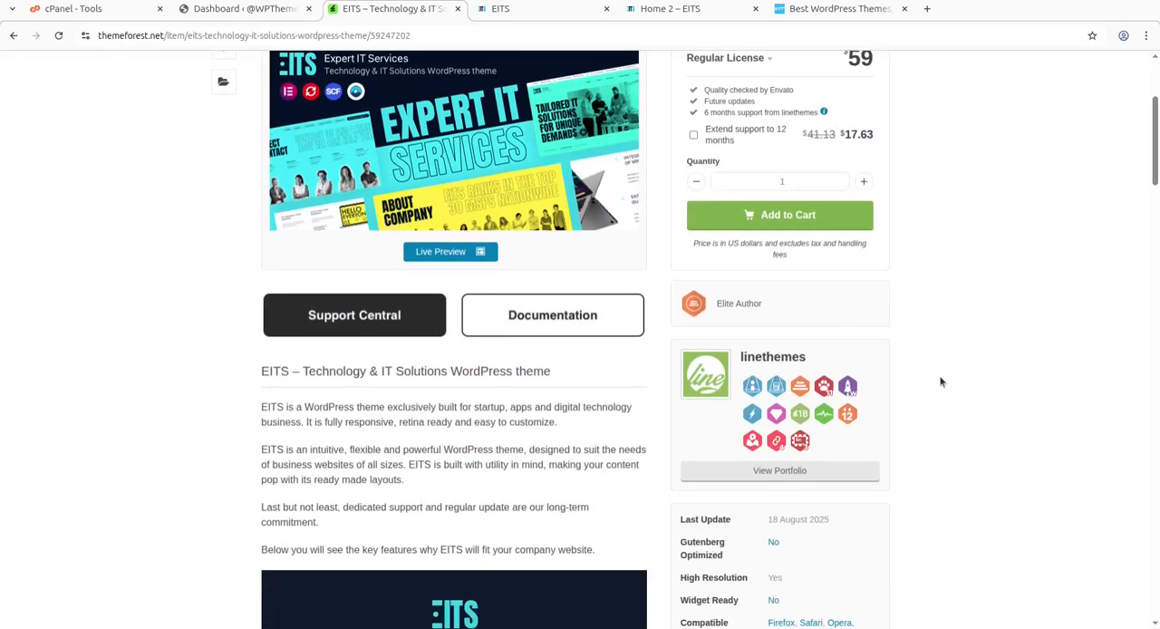
drag(839, 368, 739, 367)
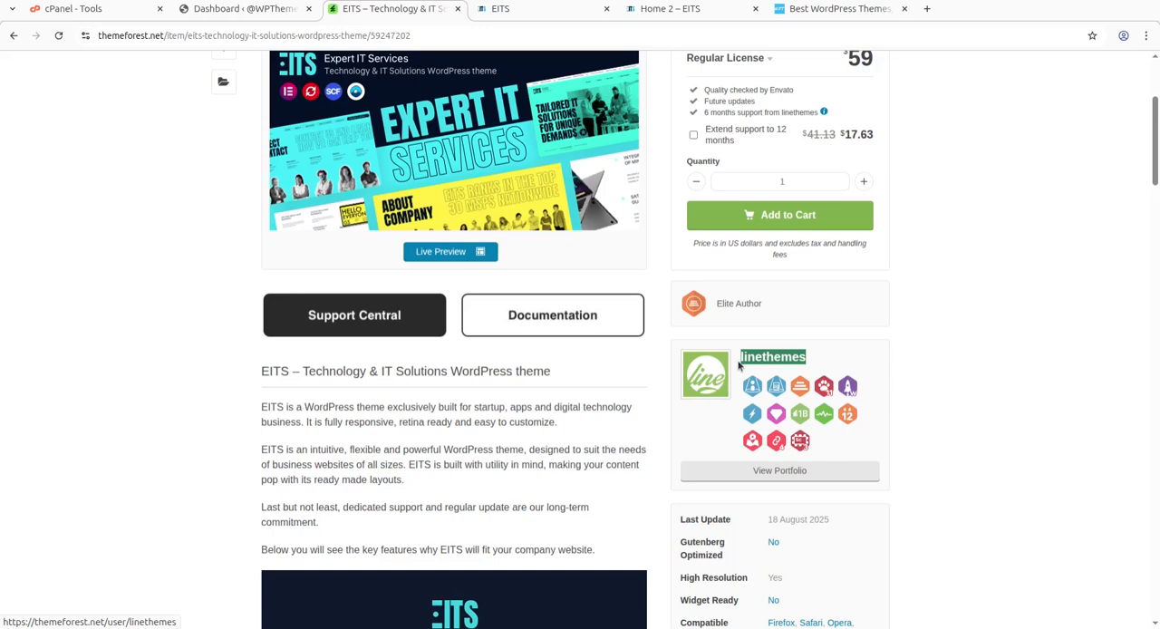
drag(766, 308, 708, 306)
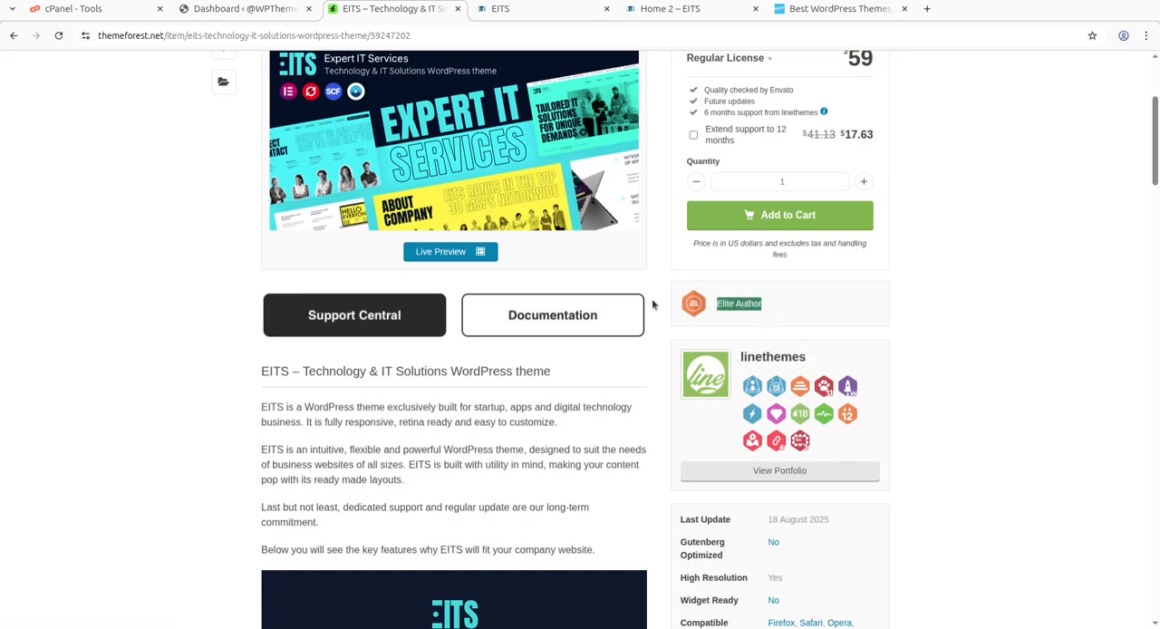
scroll(231, 283, up, 5)
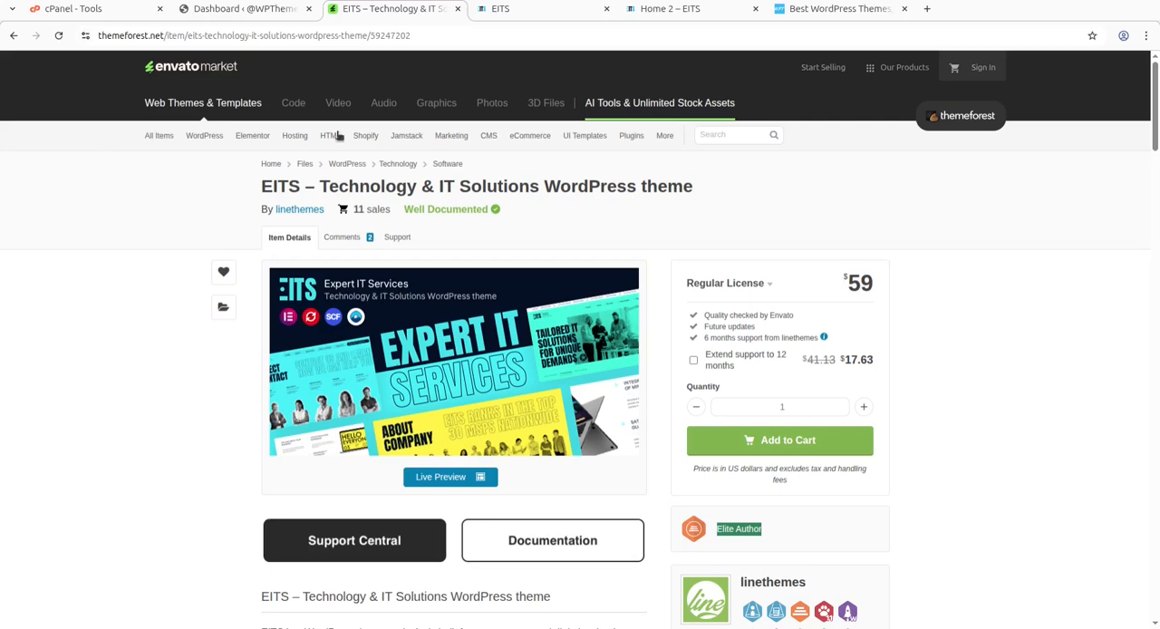
Compare the hero sections of the main EITS demo and the Home 2 demo.
click(494, 11)
scroll(363, 253, up, 8)
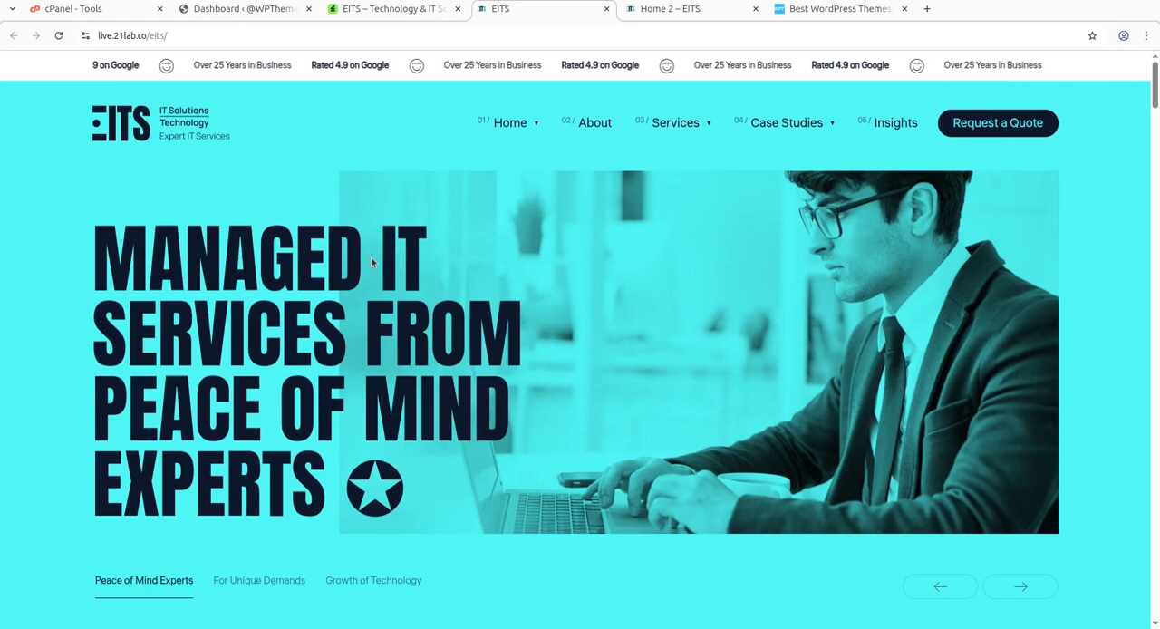
click(659, 10)
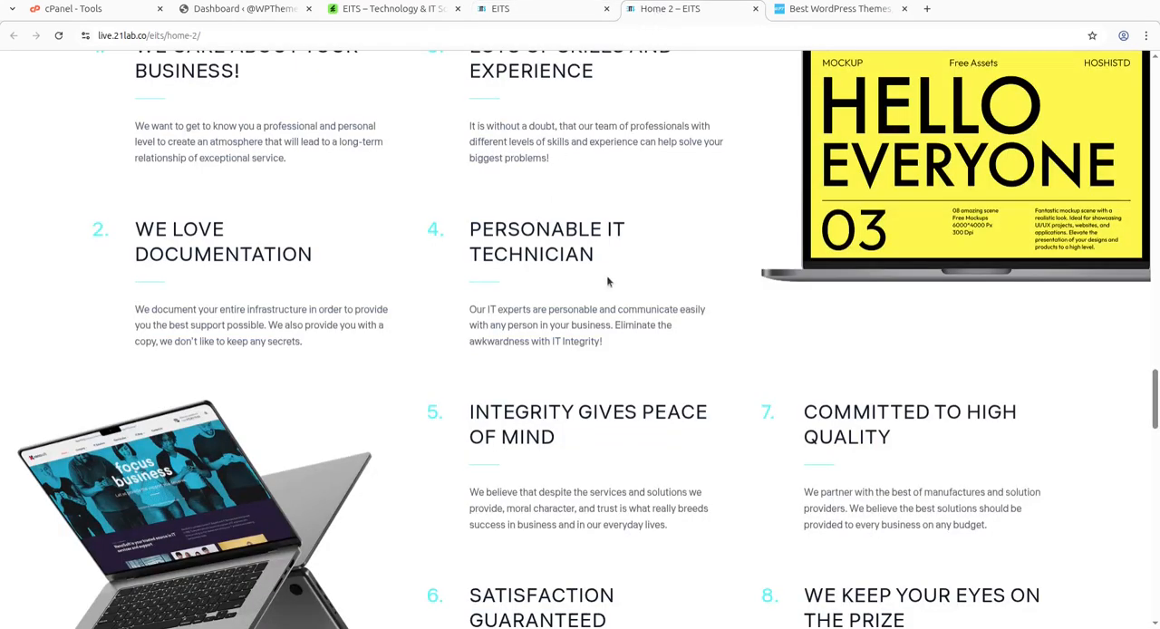
scroll(606, 280, up, 10)
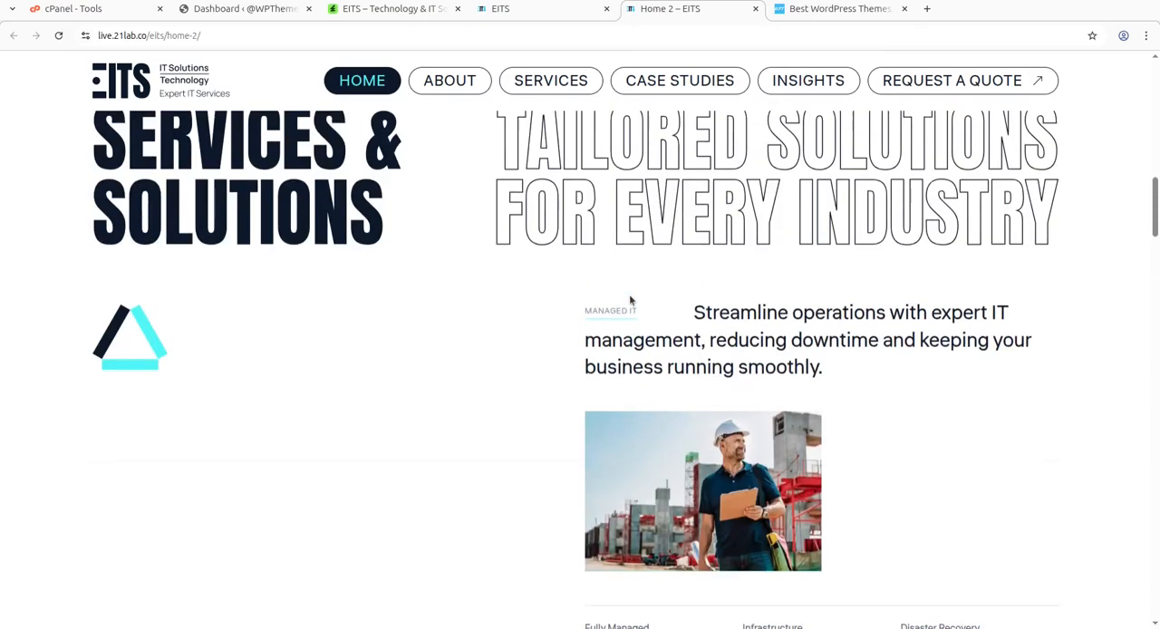
scroll(629, 294, up, 10)
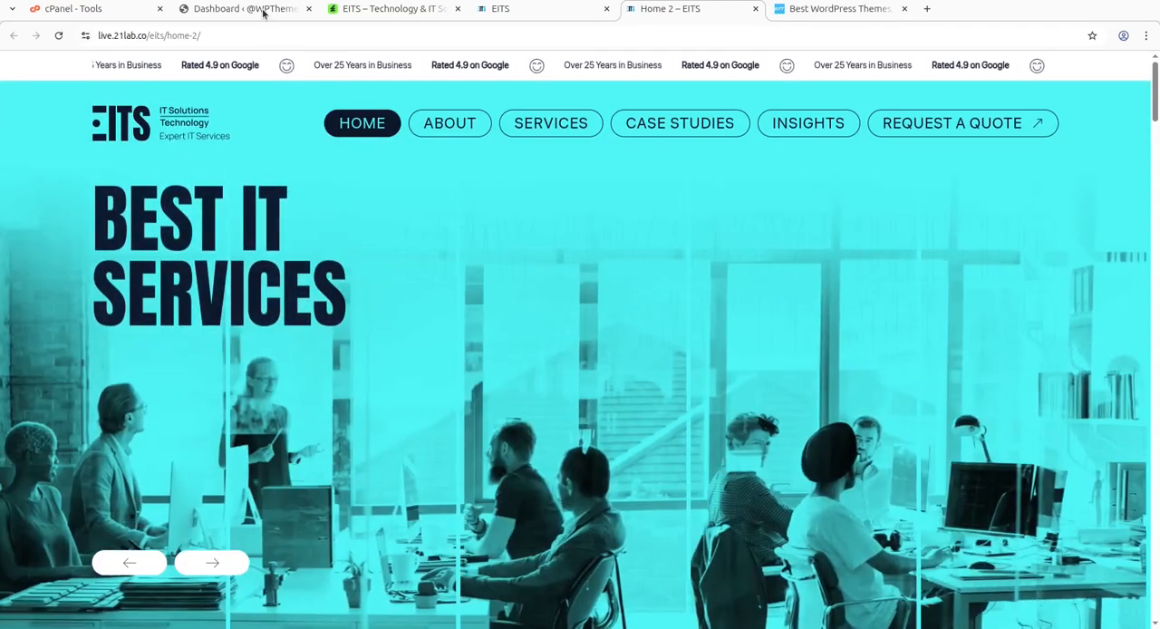
Open the WordPress site's front end from the dashboard in a separate tab, view it, and bring up the cPanel tools page.
click(243, 8)
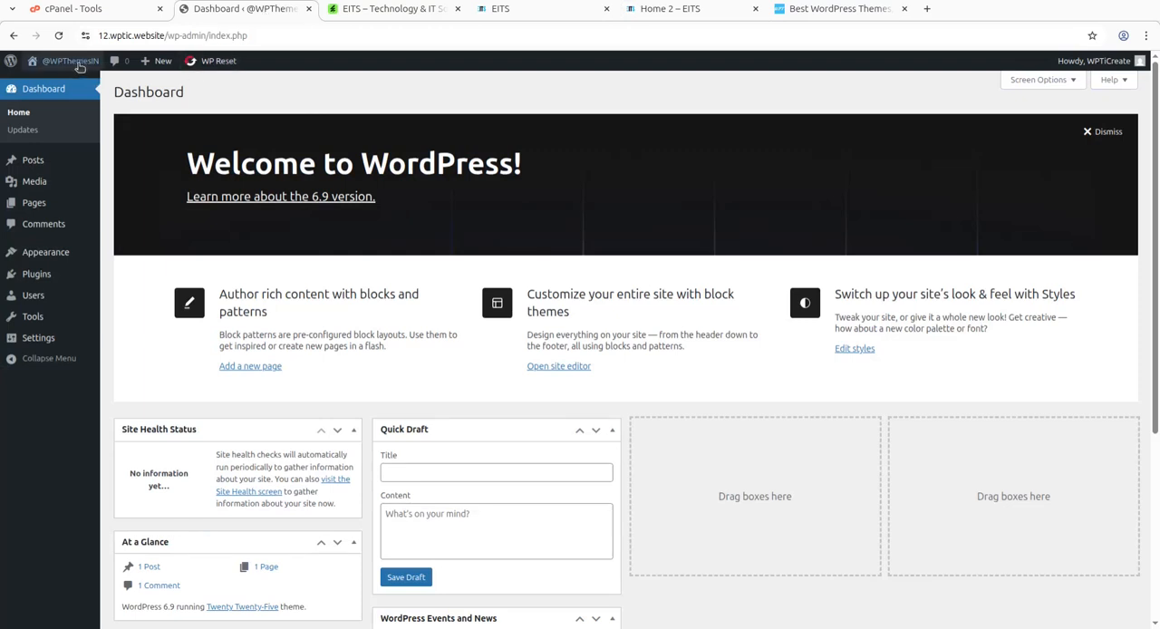
middle_click(50, 83)
click(349, 12)
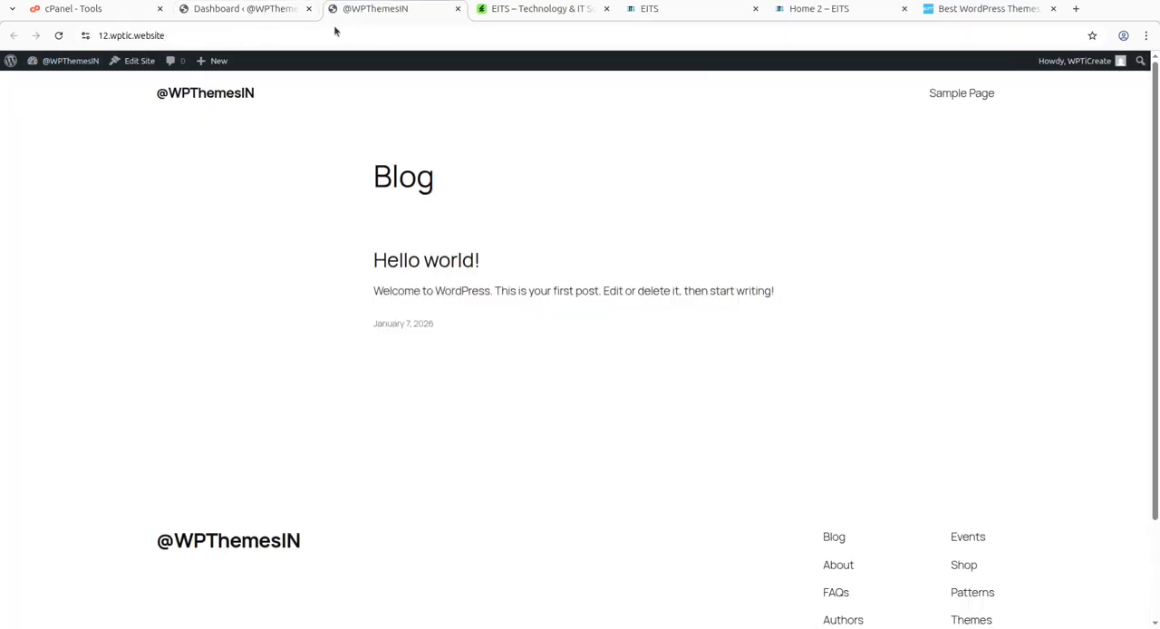
click(73, 11)
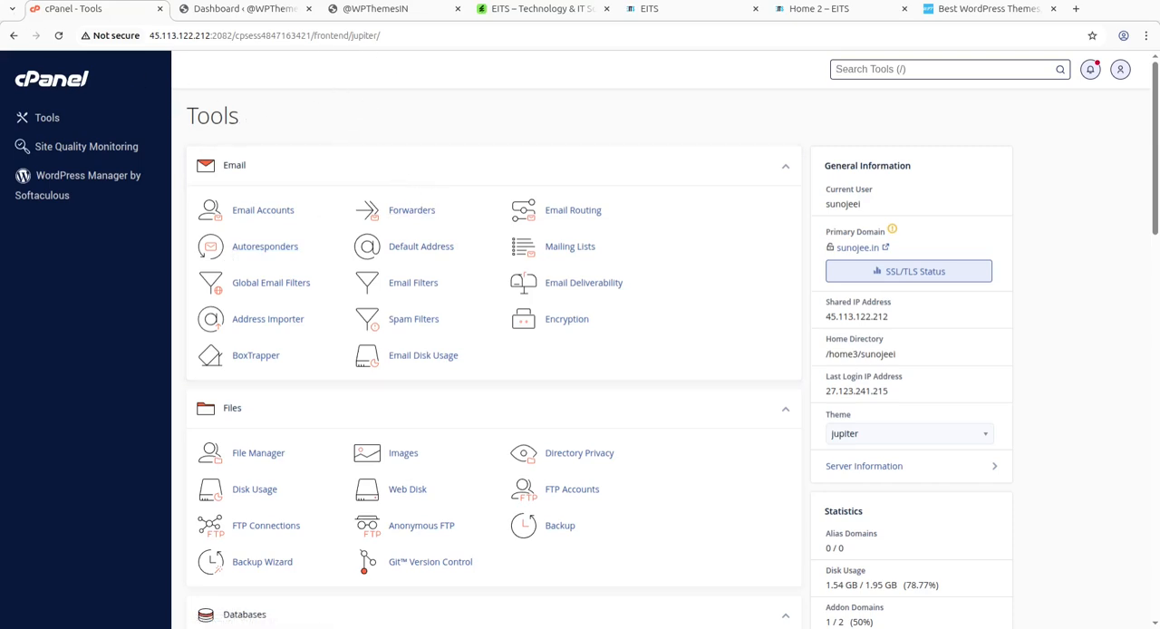
Inspect eits.zip and eits-child.zip in the local eits_v1.0.0 folder, and nprojects.zip and revslider.zip in its plugins subfolder.
click(2, 7)
click(407, 107)
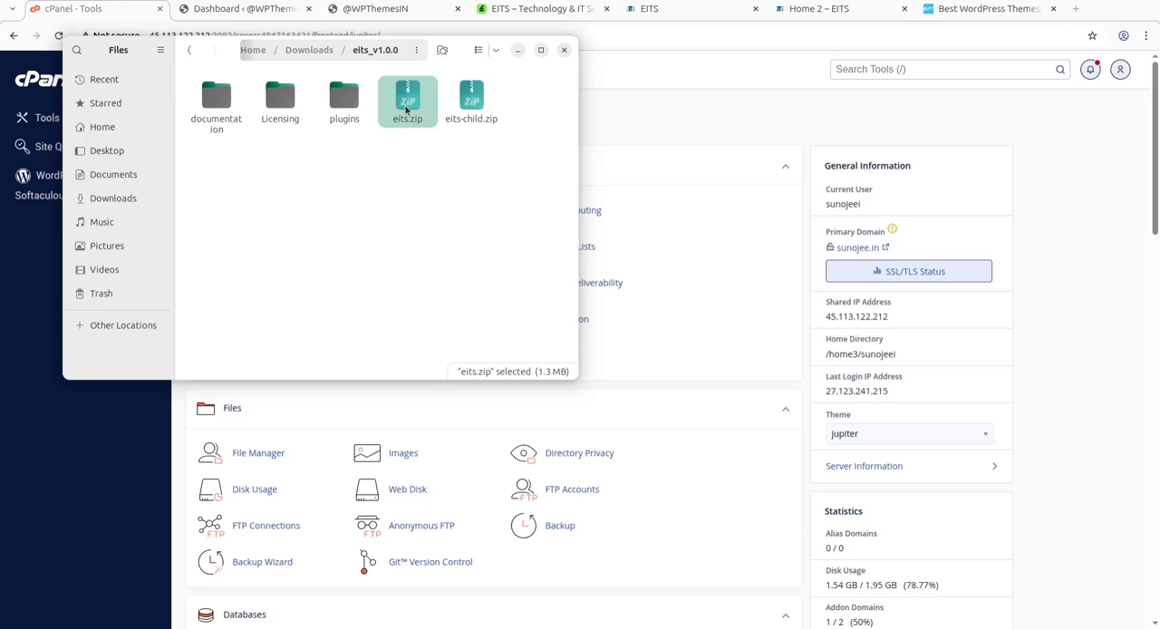
click(471, 101)
double_click(344, 106)
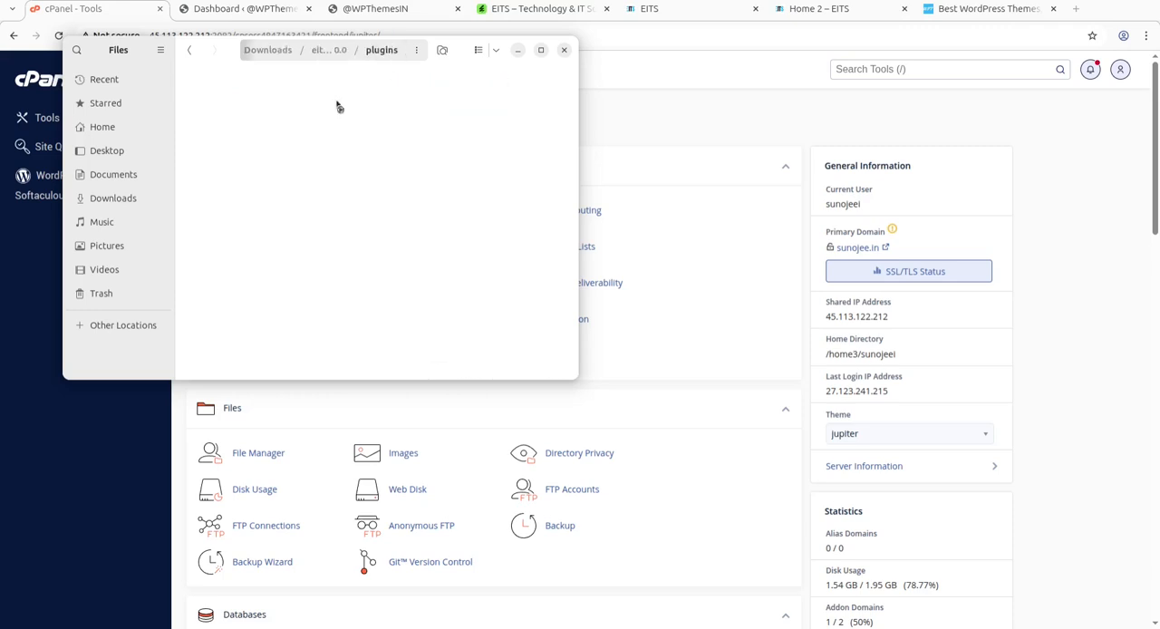
click(214, 128)
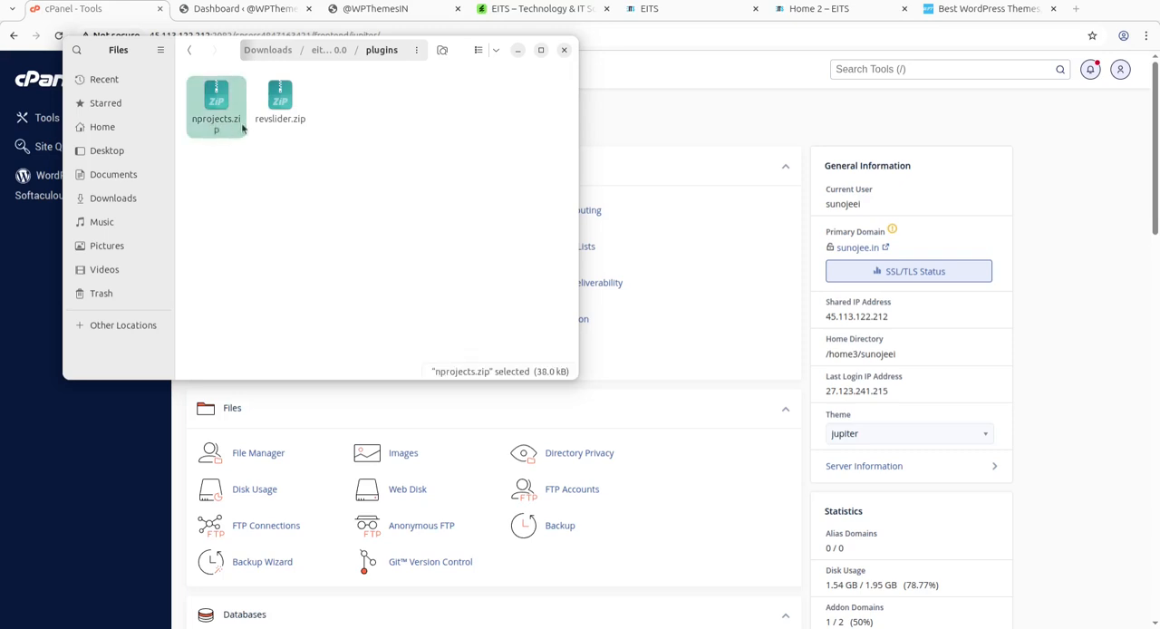
click(288, 116)
click(326, 52)
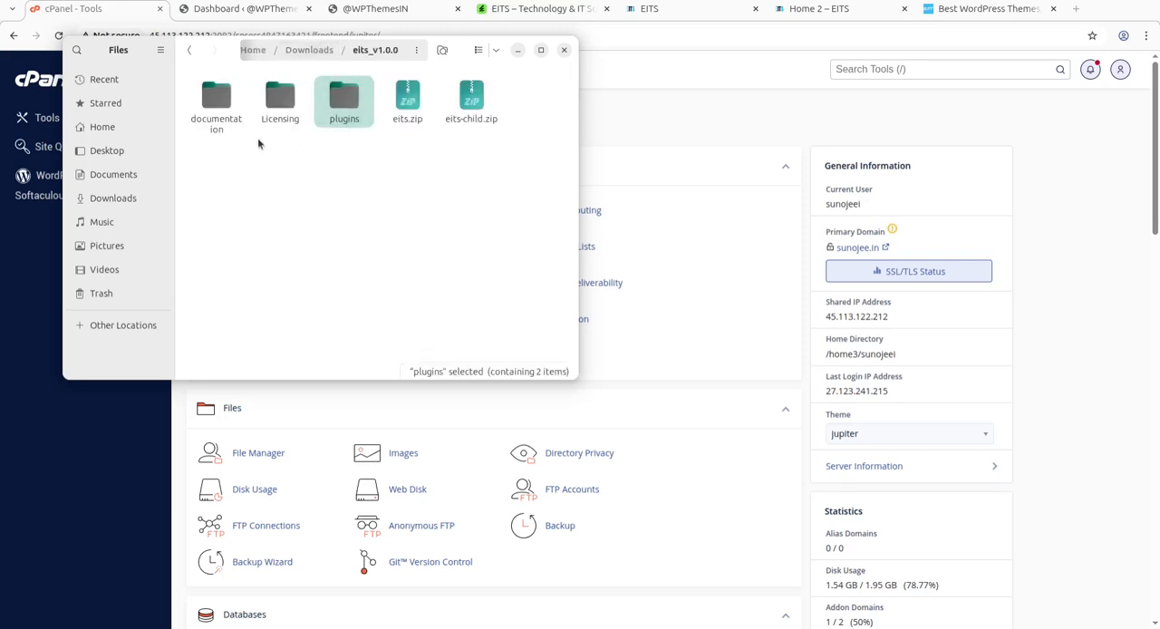
Minimise the file manager window, check the WordPress site's front end and return to its admin dashboard.
click(517, 51)
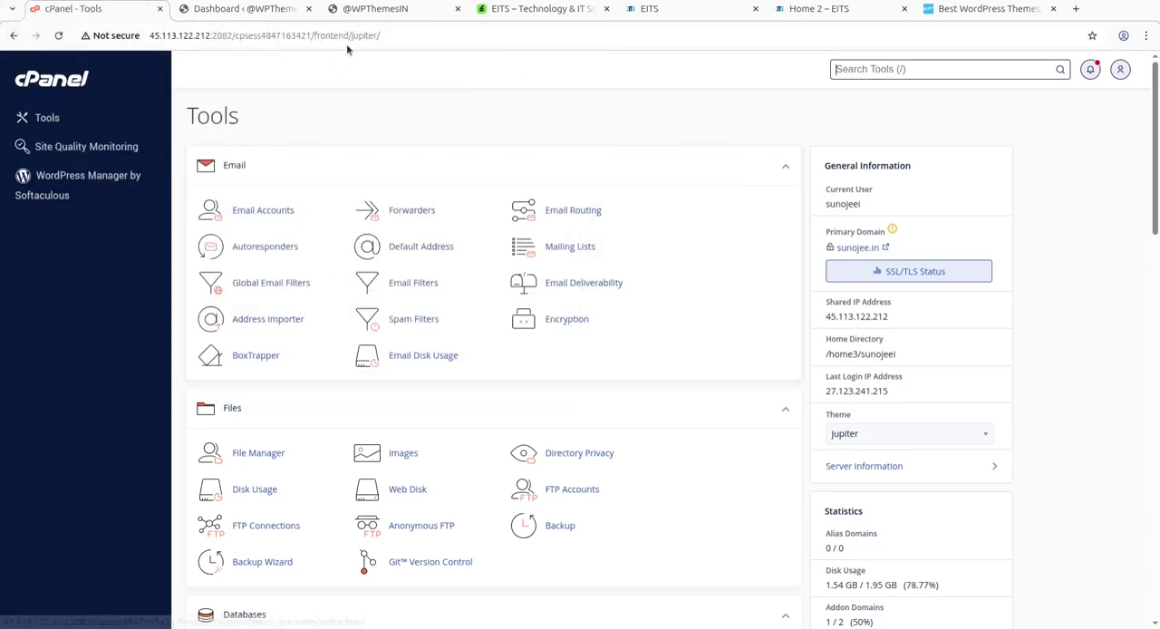
click(386, 10)
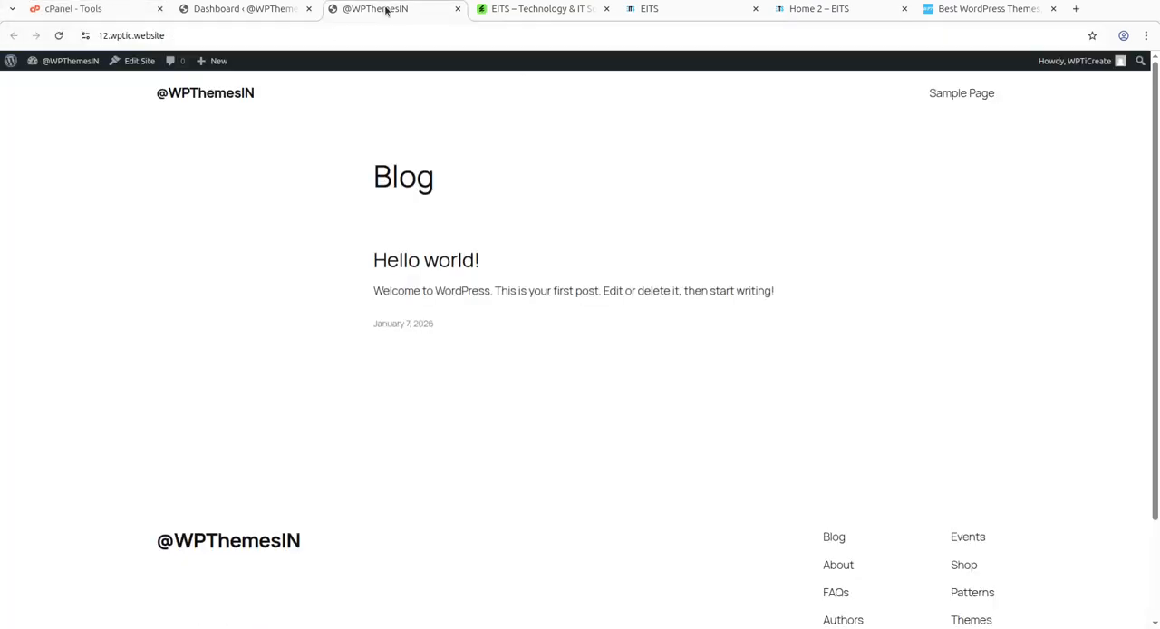
click(263, 10)
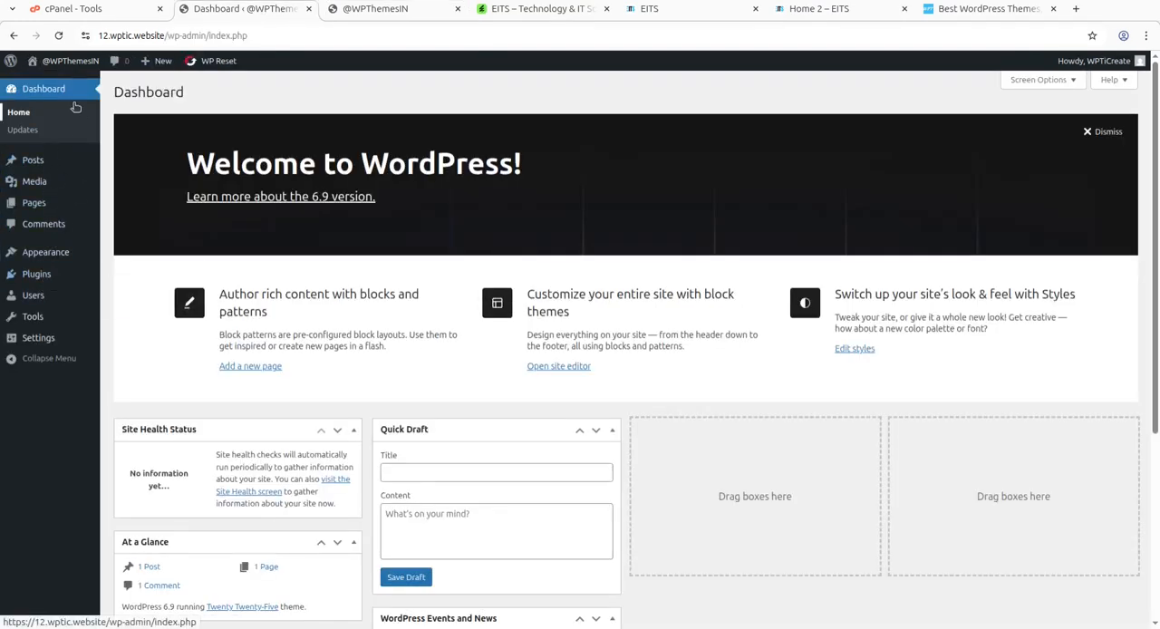
Upload eits.zip from the eits_v1.0.0 folder as a new theme and install it.
mouse_move(47, 253)
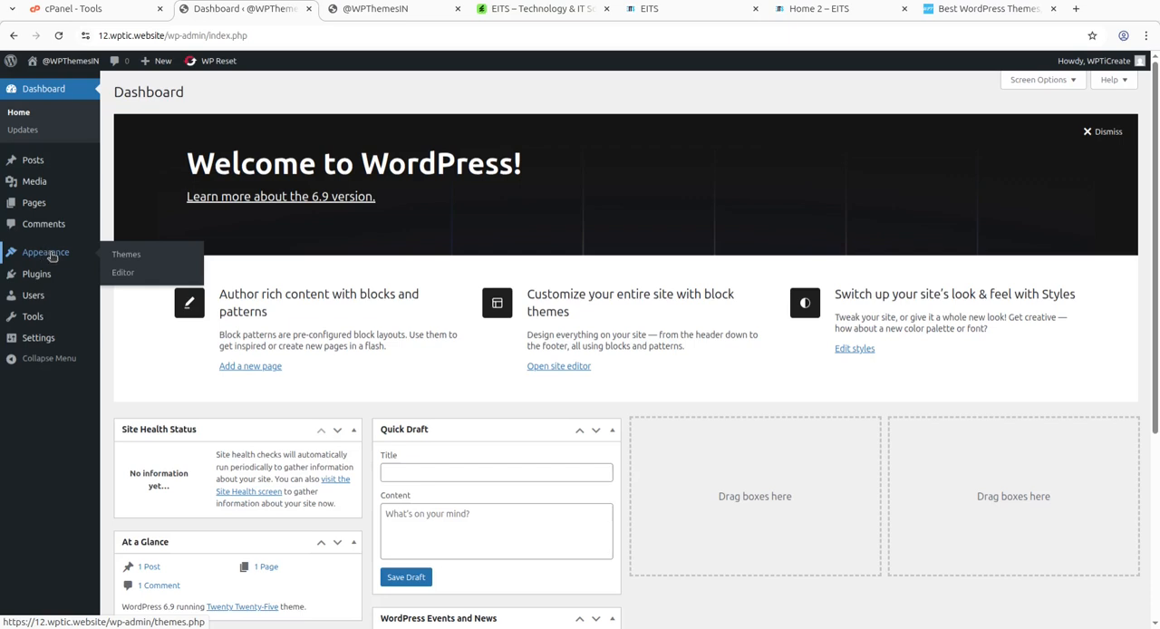
click(133, 257)
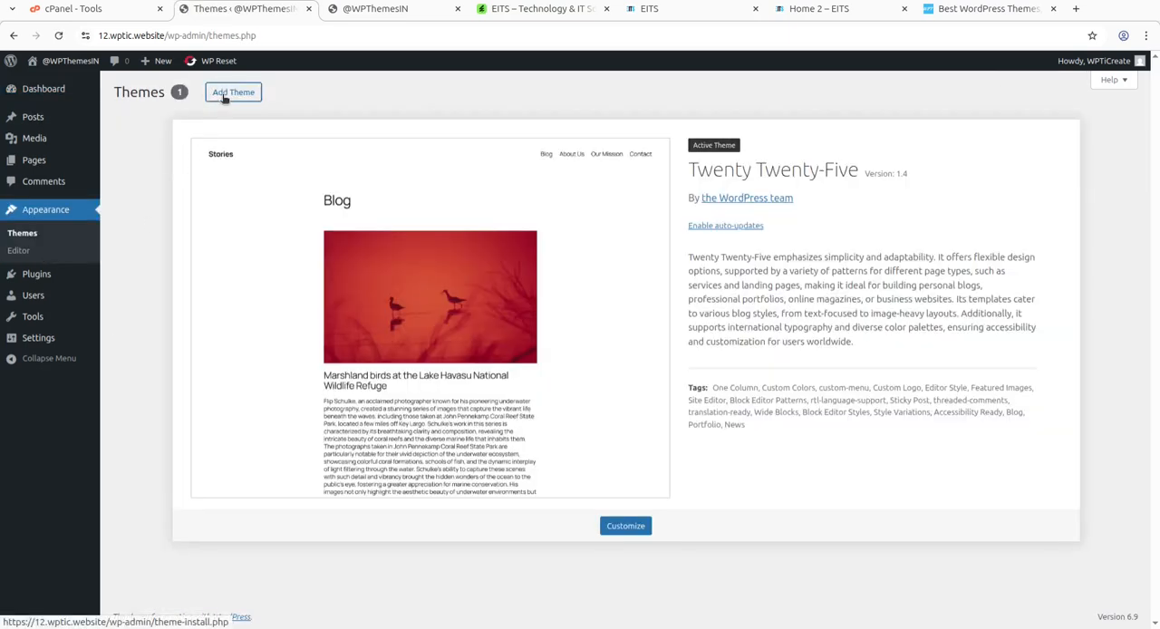
click(224, 95)
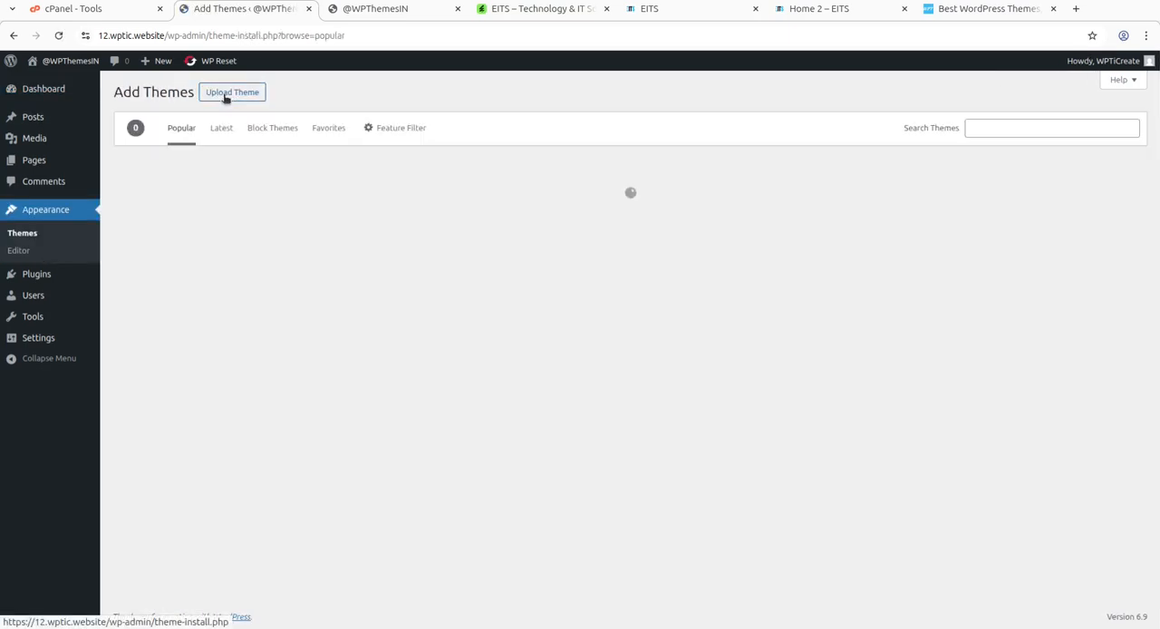
click(227, 96)
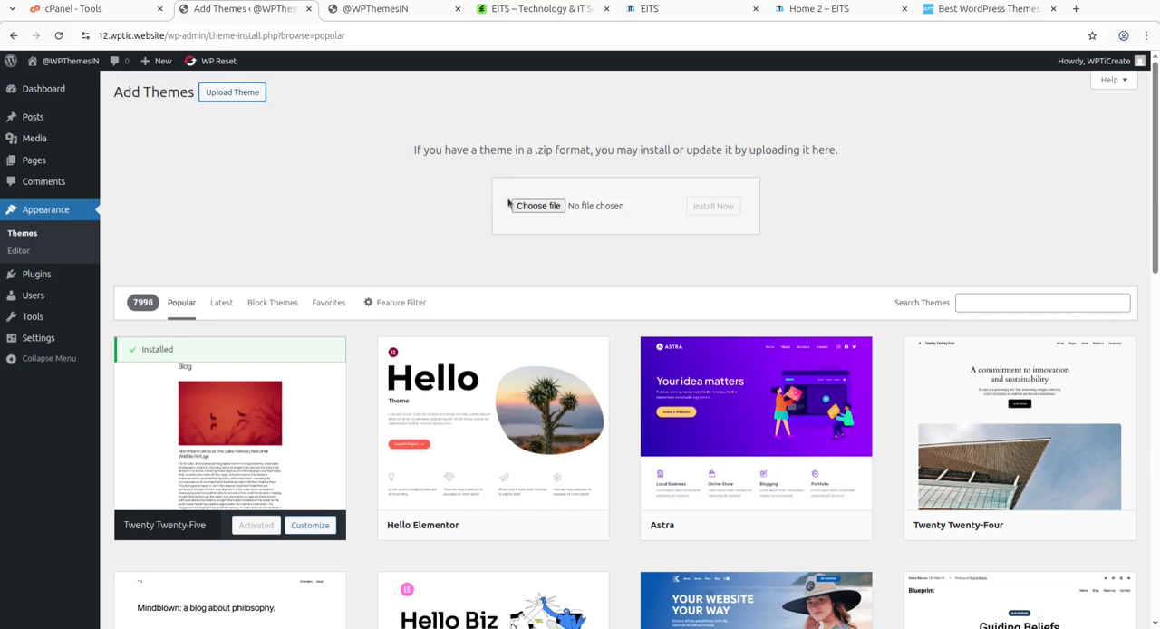
click(529, 207)
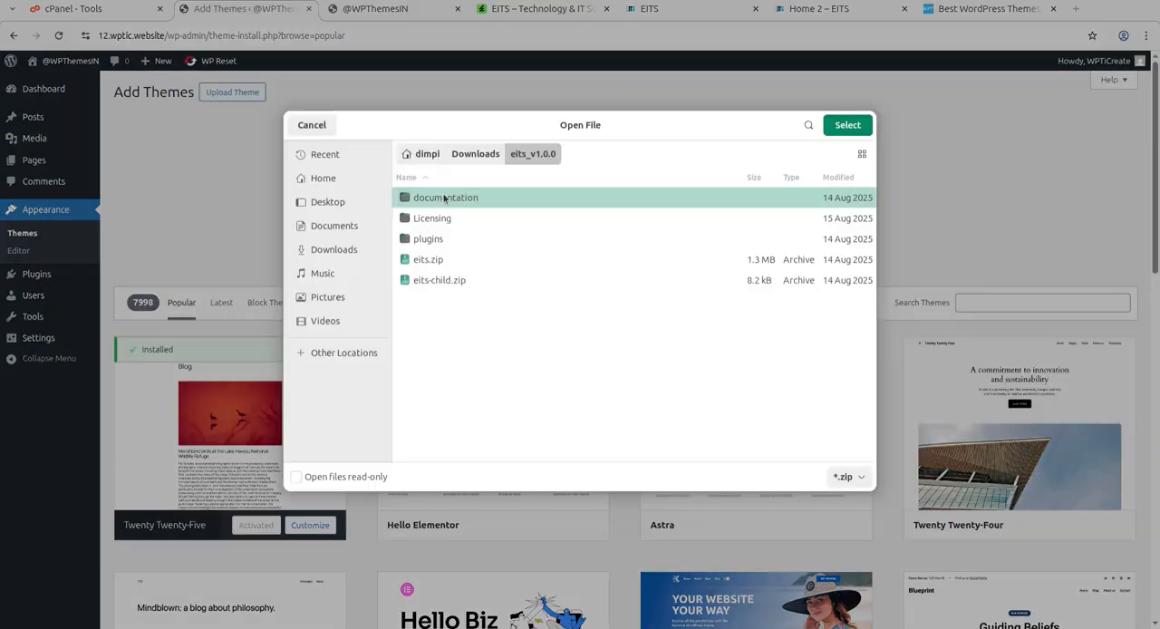
click(428, 257)
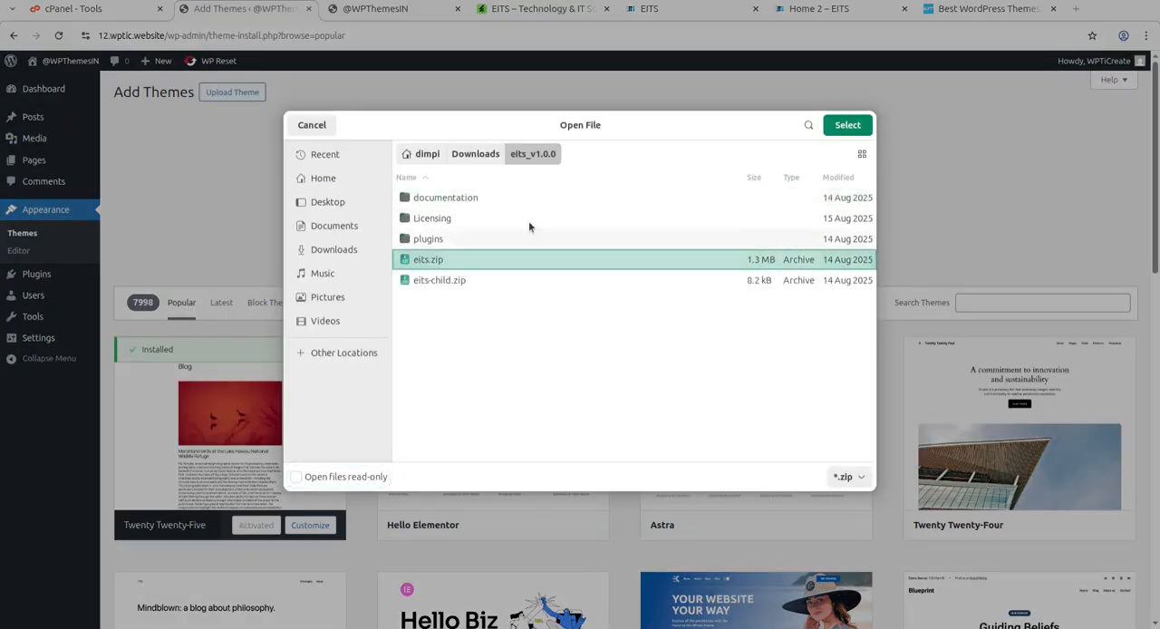
click(848, 125)
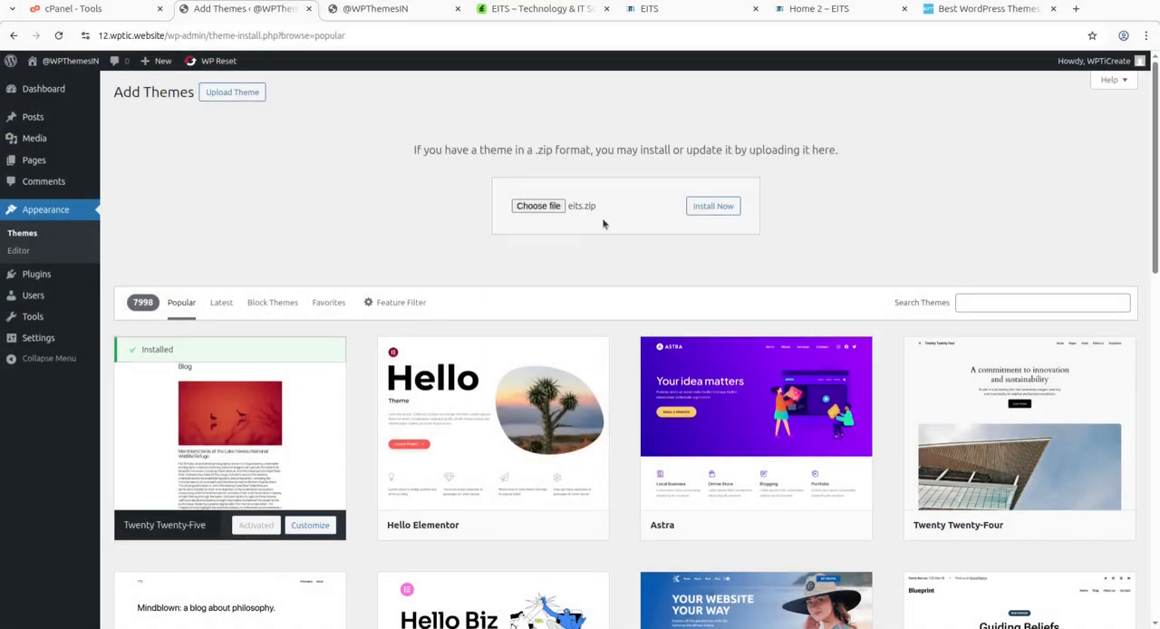
click(703, 208)
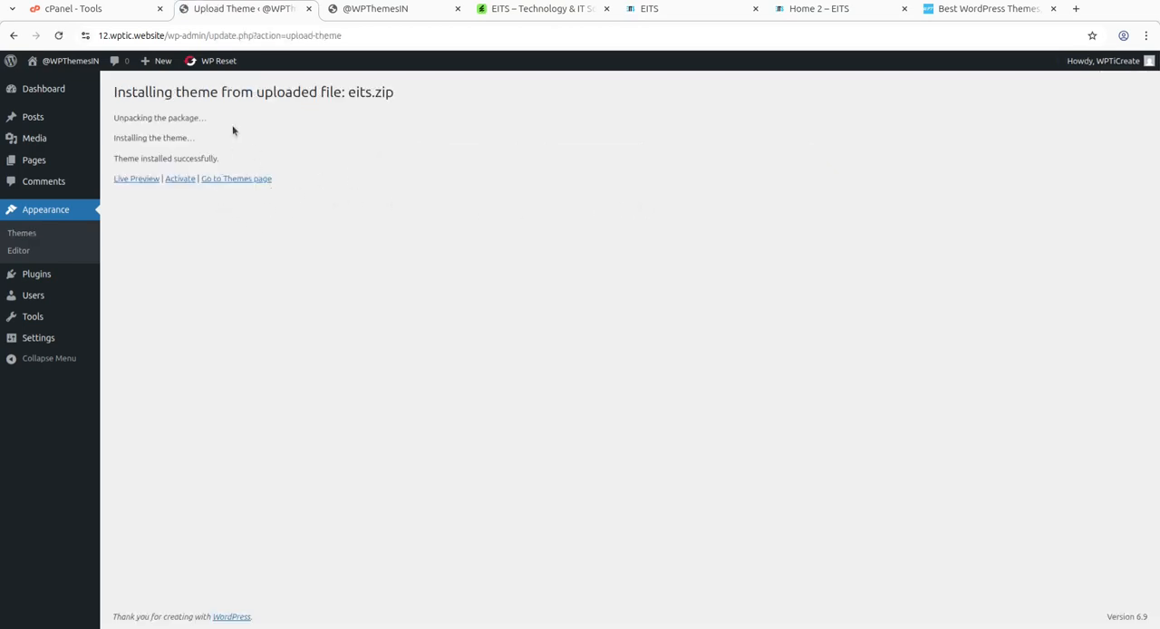
Go to the installed themes and check the name and version in the Eits theme's details.
click(213, 180)
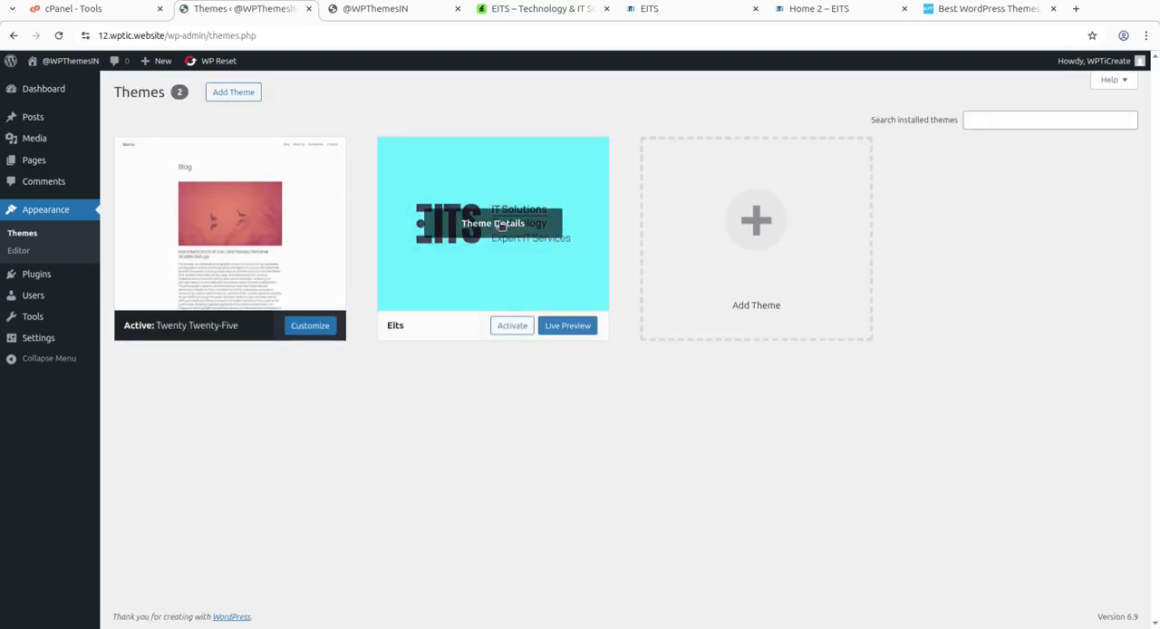
click(467, 235)
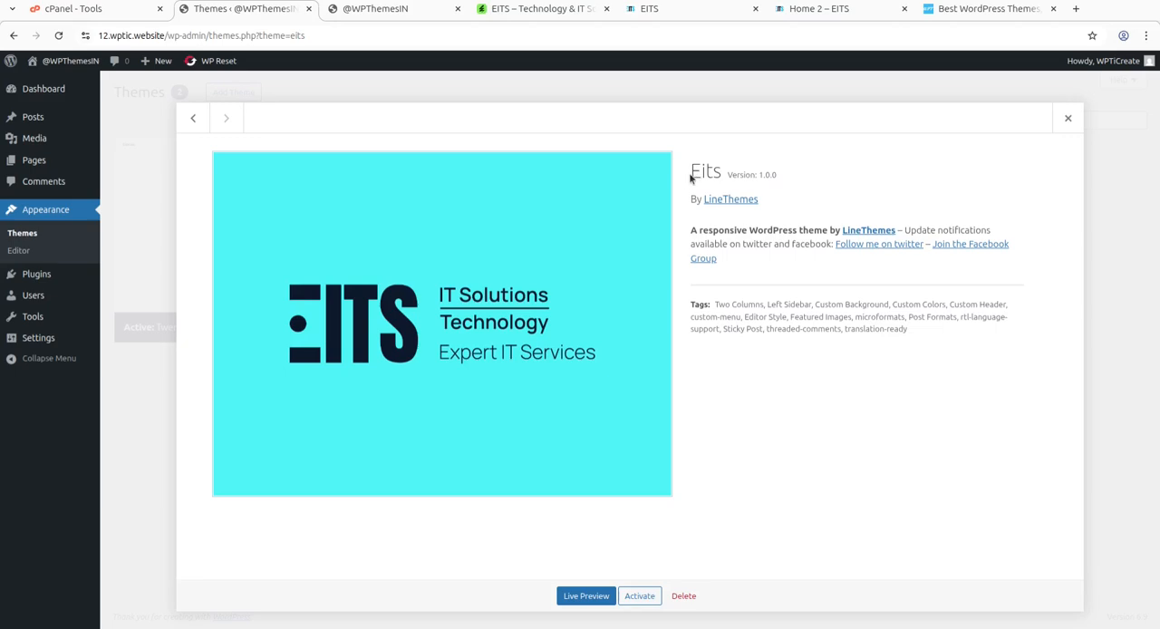
drag(687, 178, 788, 175)
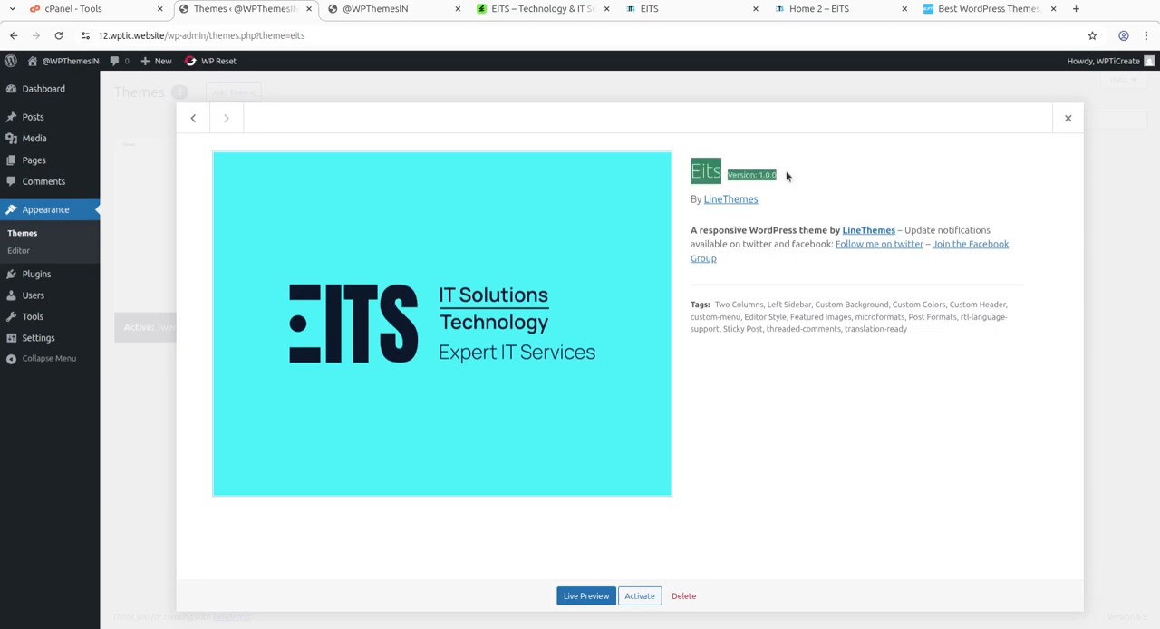
Review the EITS item page on ThemeForest, including its last update date, compatibility details and description.
click(504, 14)
scroll(946, 330, down, 10)
scroll(833, 370, down, 3)
drag(823, 339, 760, 340)
scroll(758, 337, up, 15)
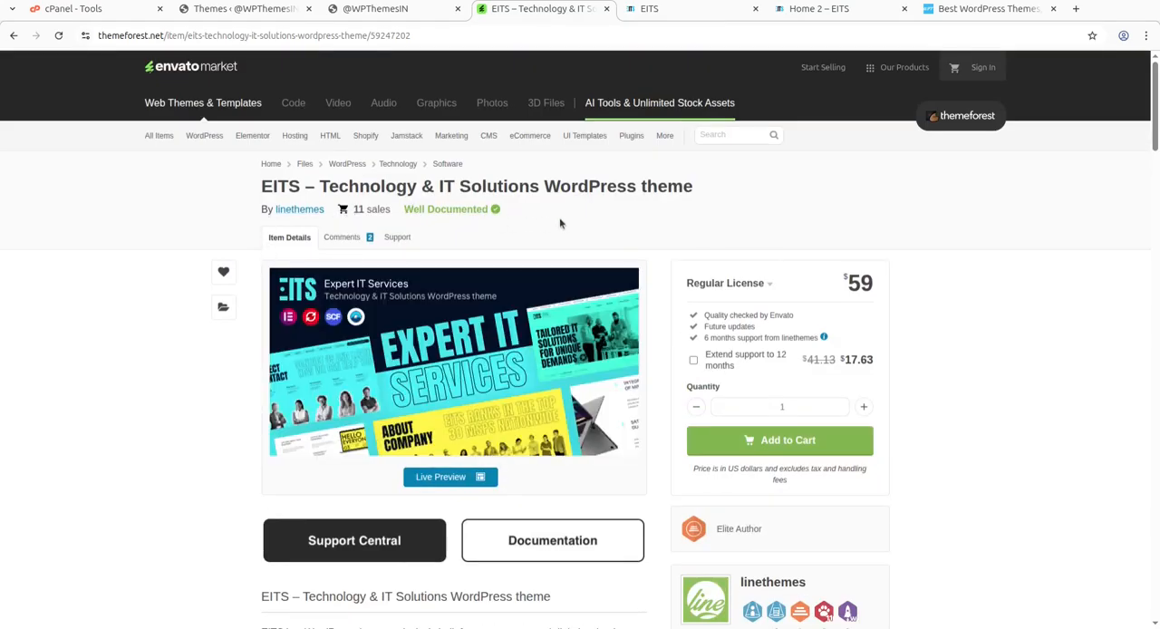
scroll(692, 254, down, 5)
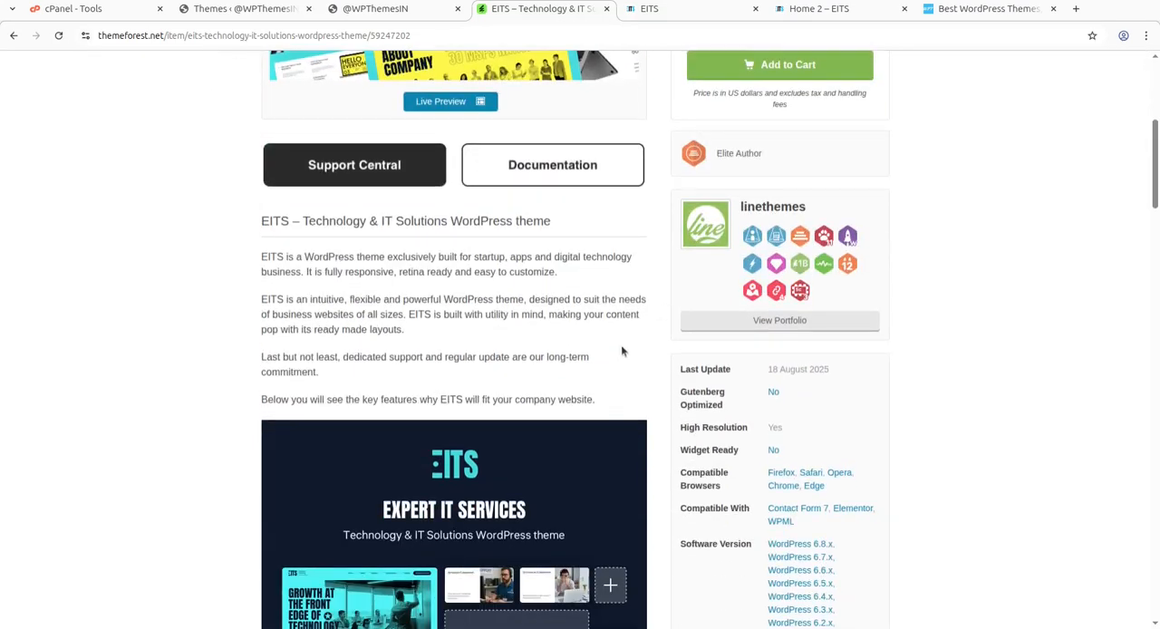
scroll(624, 350, down, 2)
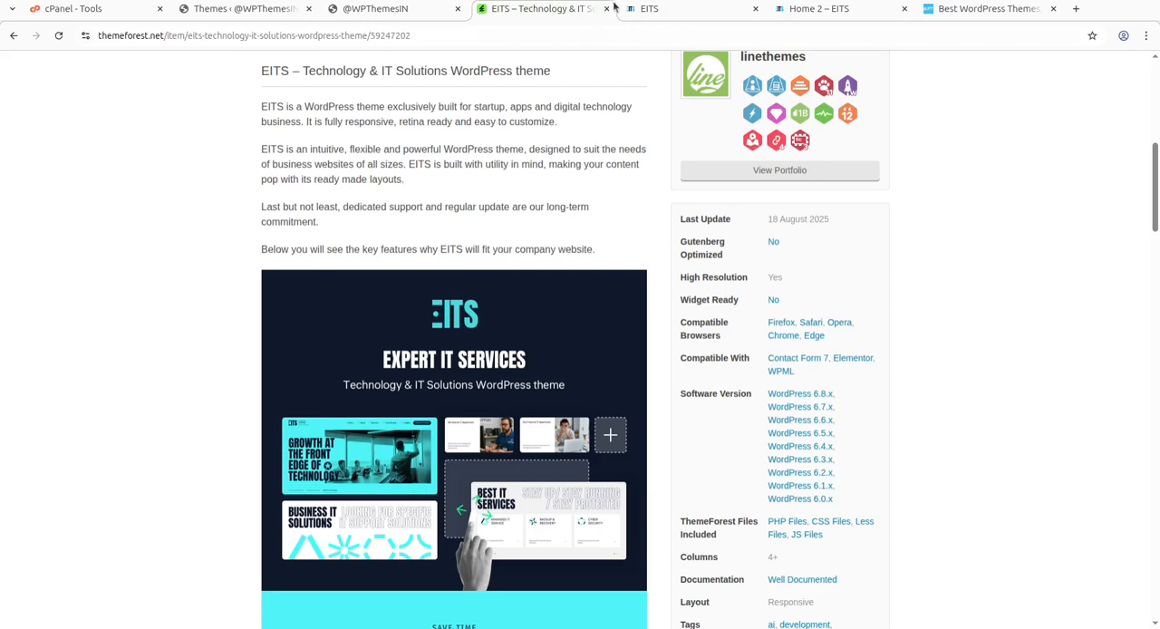
Return to the WordPress admin, activate the Eits theme and begin installing its recommended plugins.
click(240, 9)
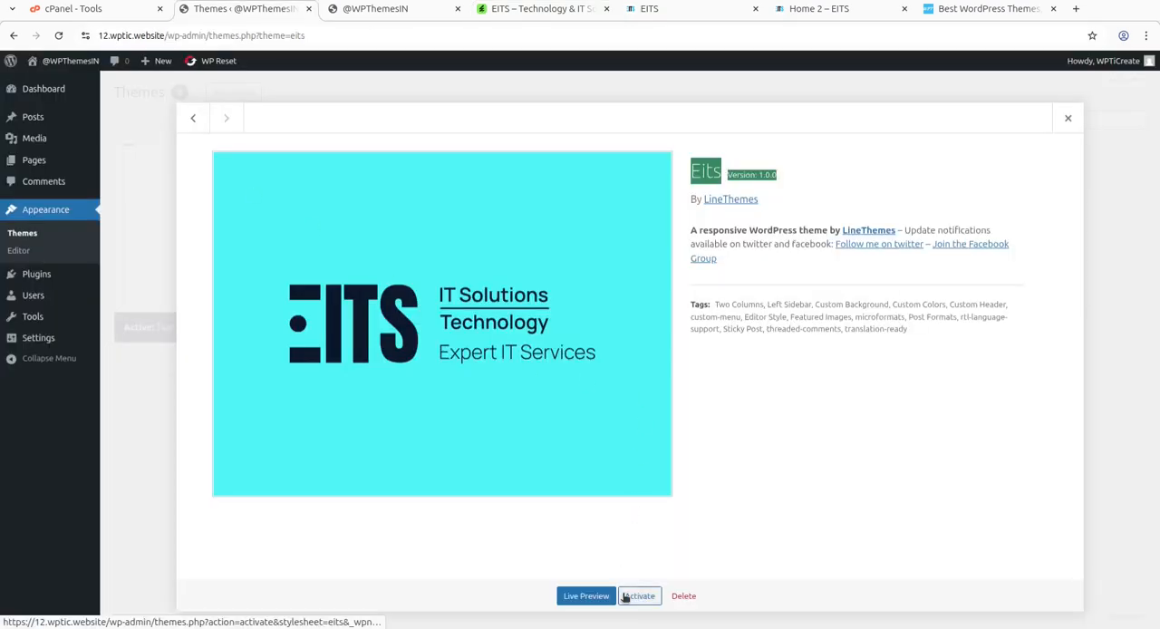
click(625, 597)
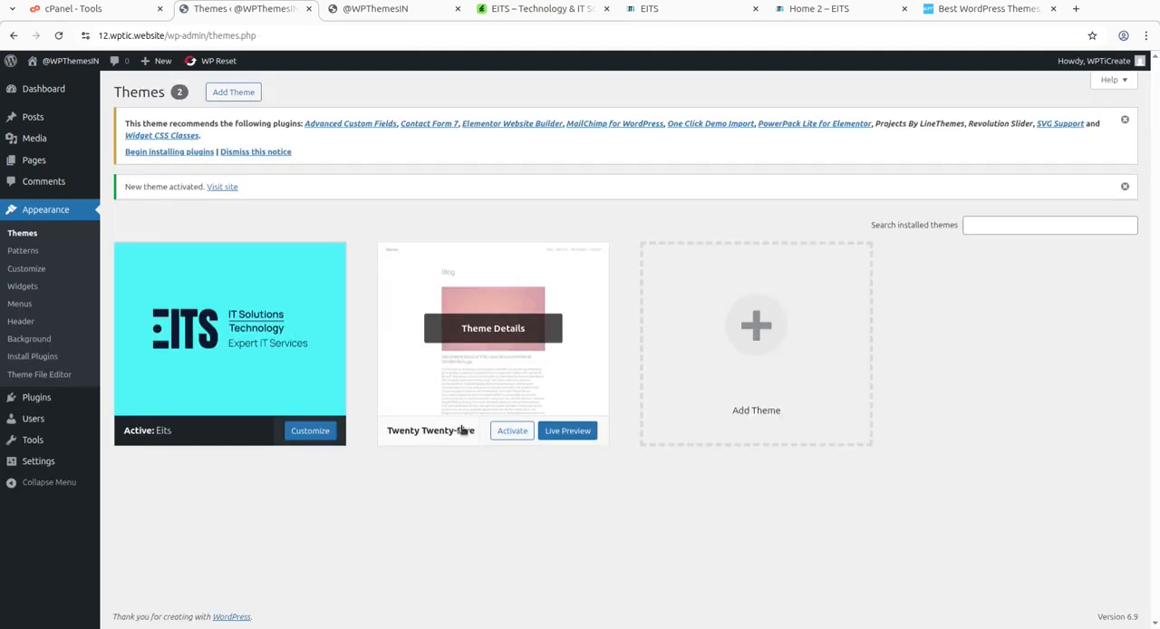
click(165, 152)
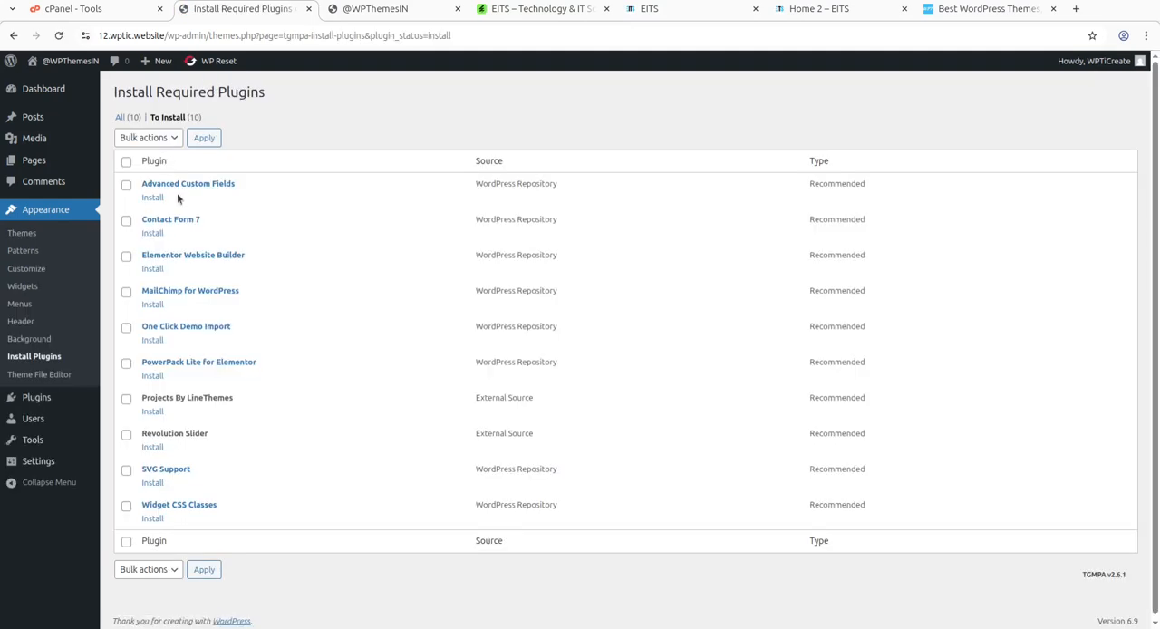
Review the recommended plugins for the Eits theme and bulk-install all ten of them.
drag(234, 184, 139, 182)
scroll(245, 329, down, 1)
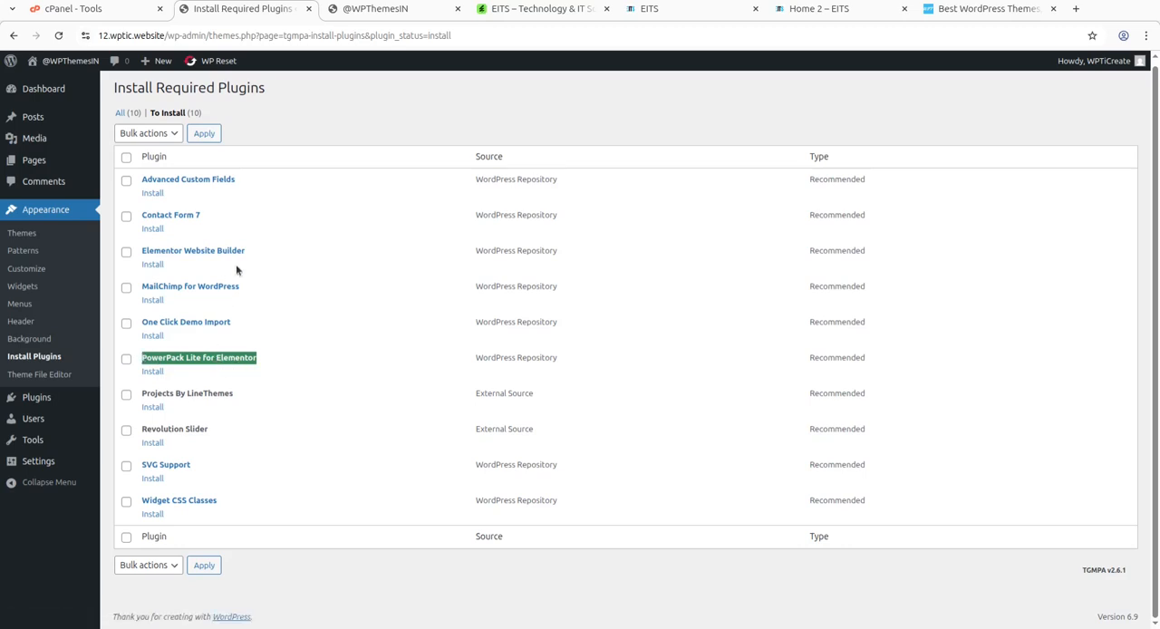
drag(233, 405, 144, 395)
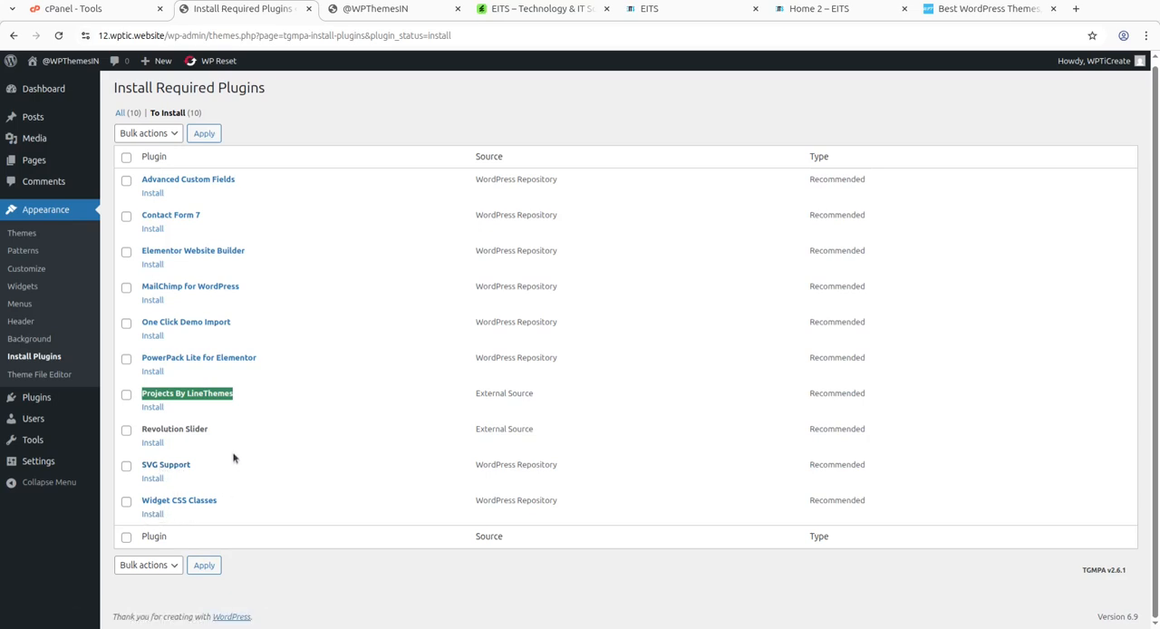
scroll(254, 353, up, 1)
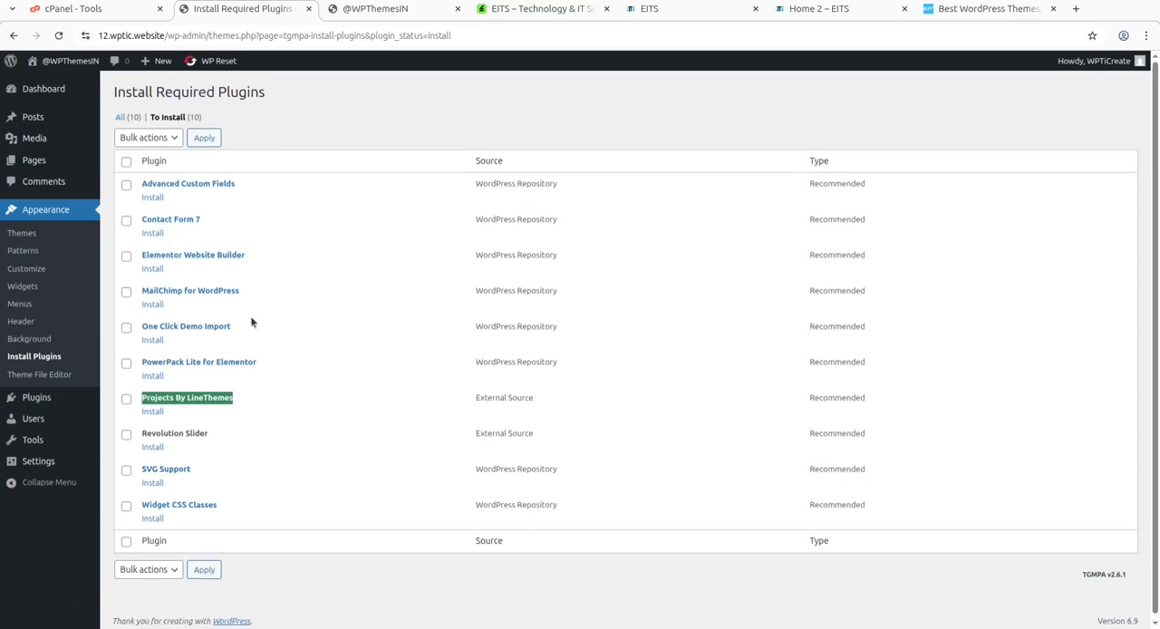
click(148, 137)
click(130, 167)
click(203, 141)
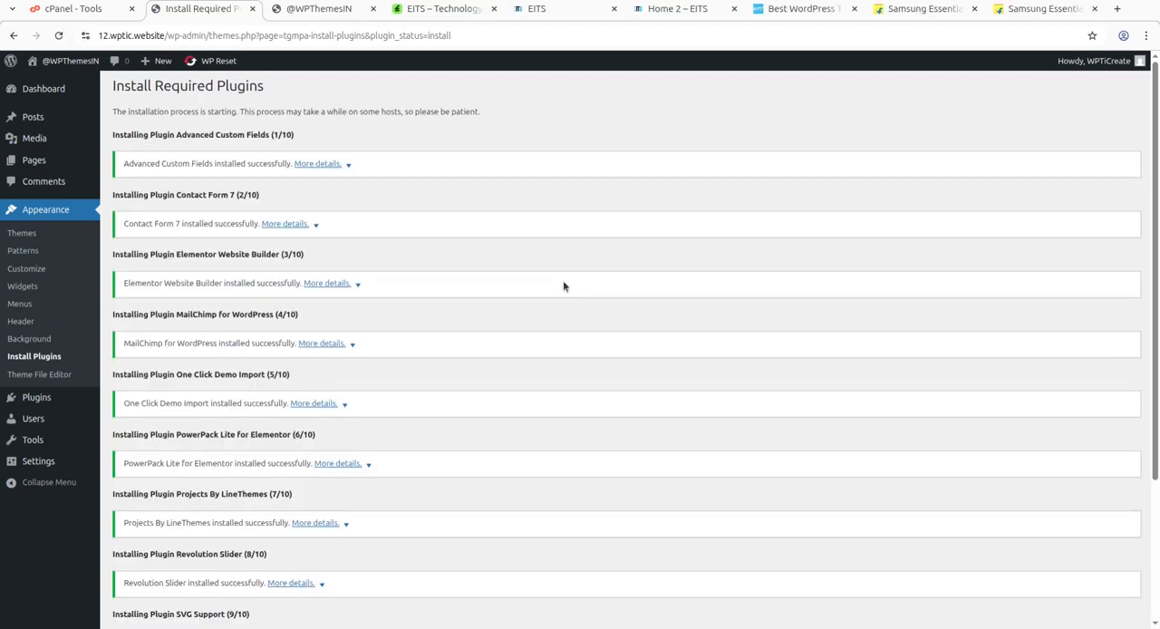
Check the plugin installation results, return to the Required Plugins Installer and bulk-activate all the installed plugins.
scroll(375, 177, down, 3)
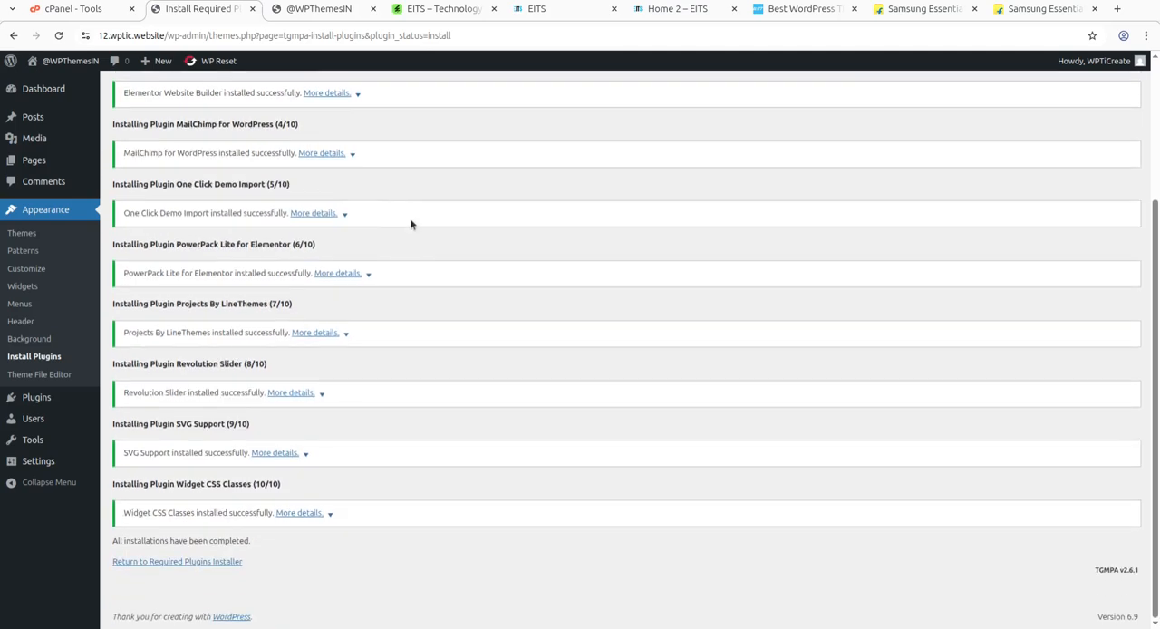
scroll(417, 290, up, 2)
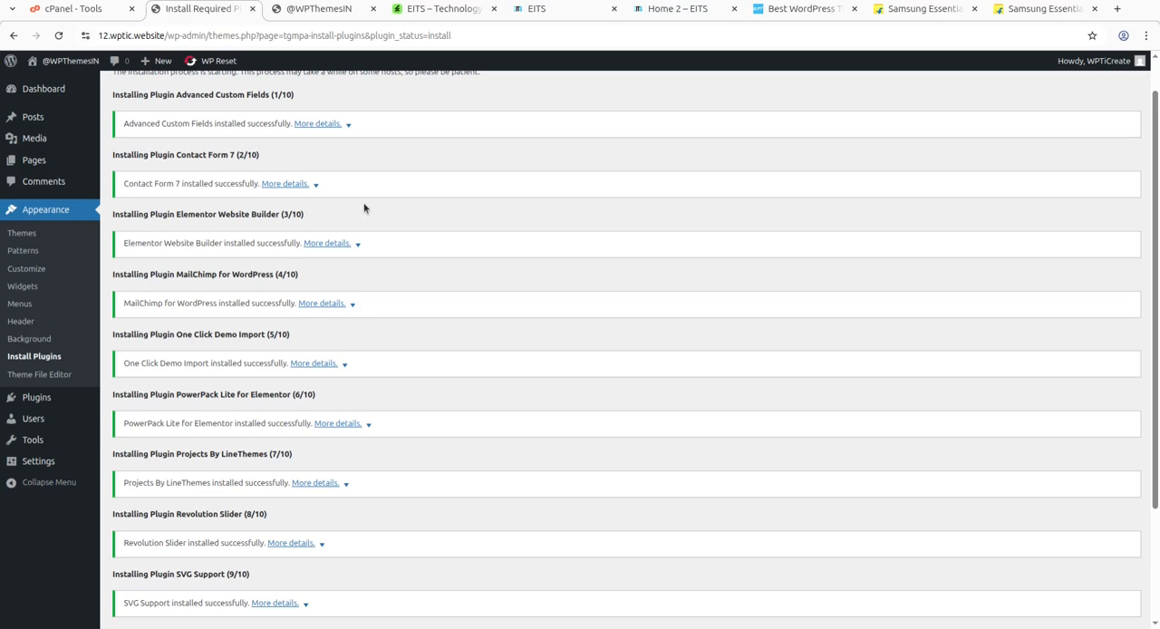
scroll(364, 209, down, 2)
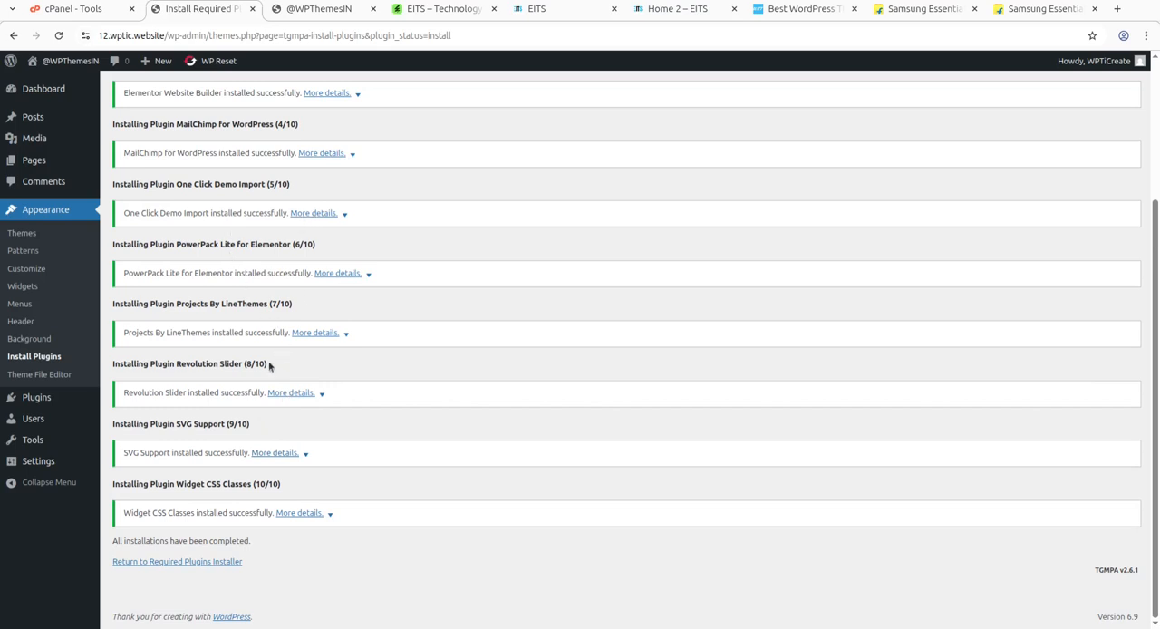
scroll(269, 361, up, 3)
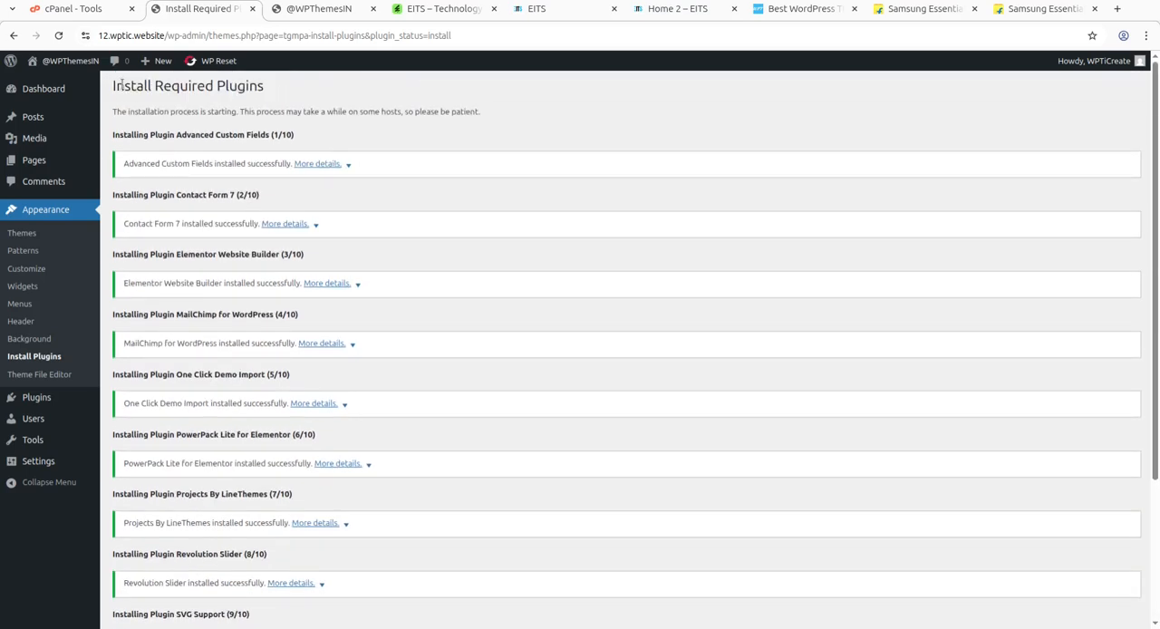
scroll(192, 330, down, 3)
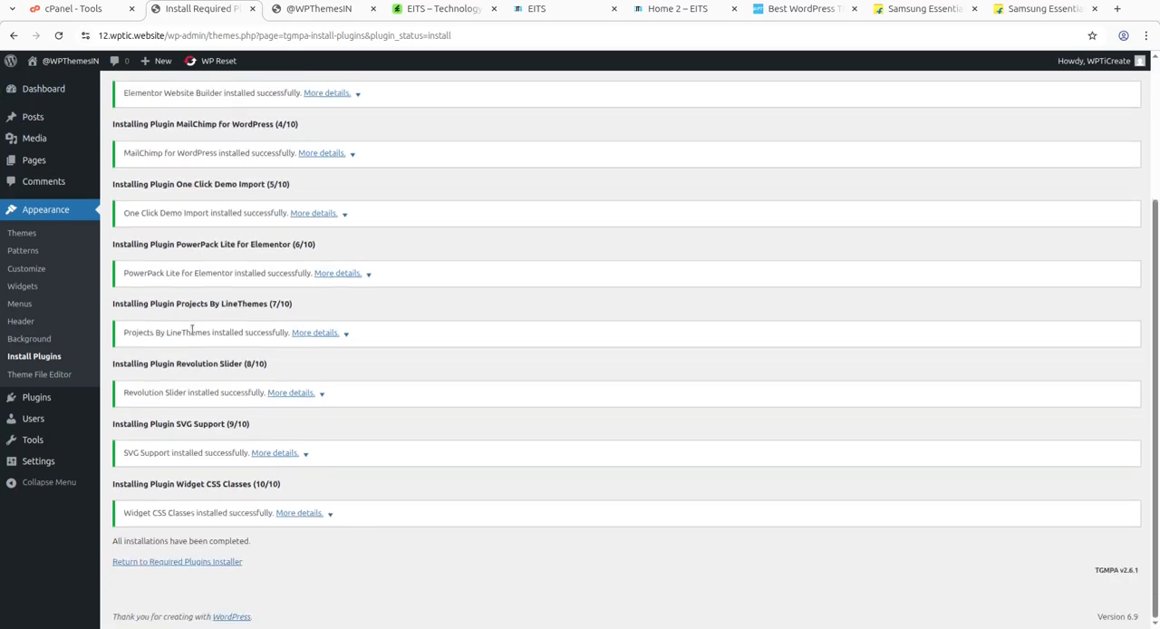
click(194, 563)
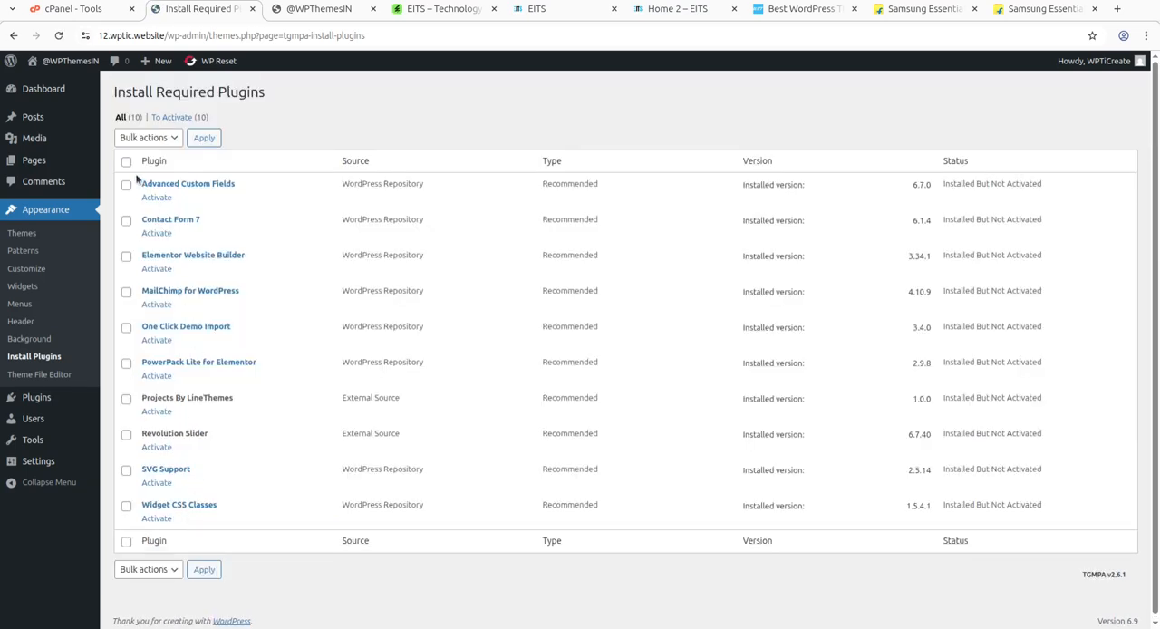
click(126, 162)
click(150, 137)
click(155, 201)
click(203, 138)
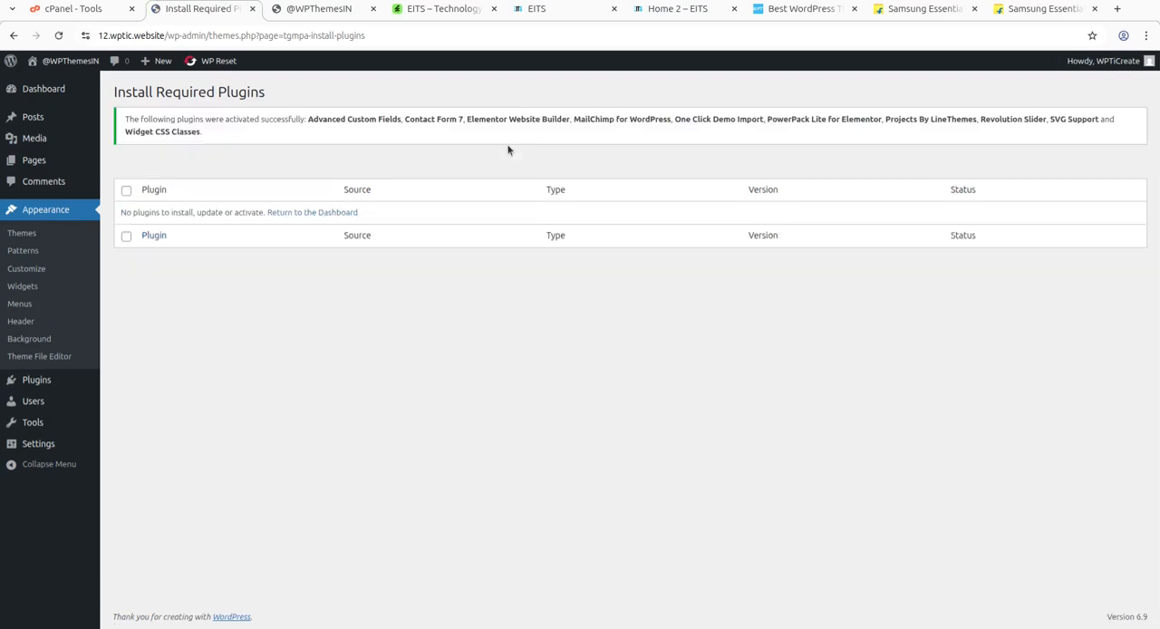
Request the admin dashboard, reload the site's front end to check its blog page, and return to the admin.
click(38, 94)
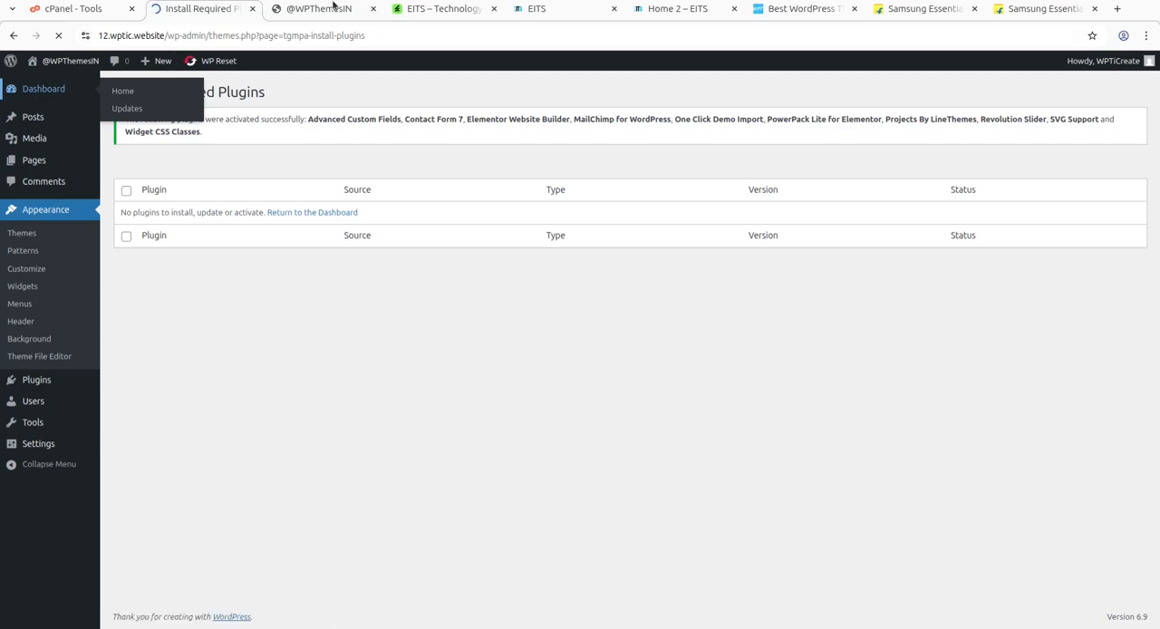
key(ctrl+Tab)
click(59, 36)
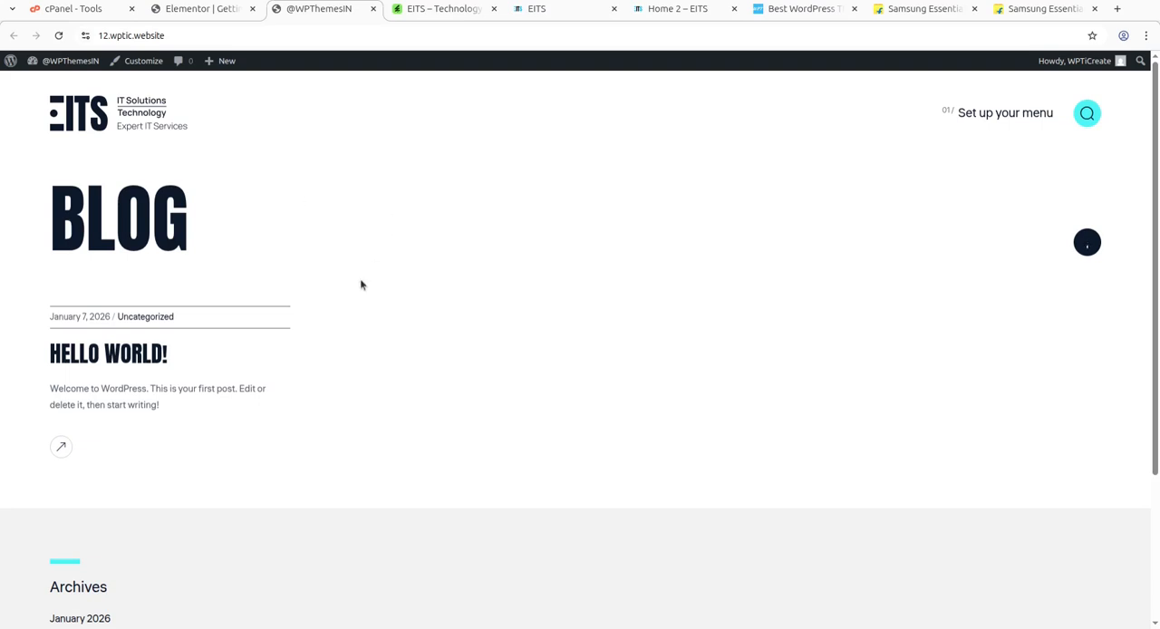
scroll(312, 371, down, 2)
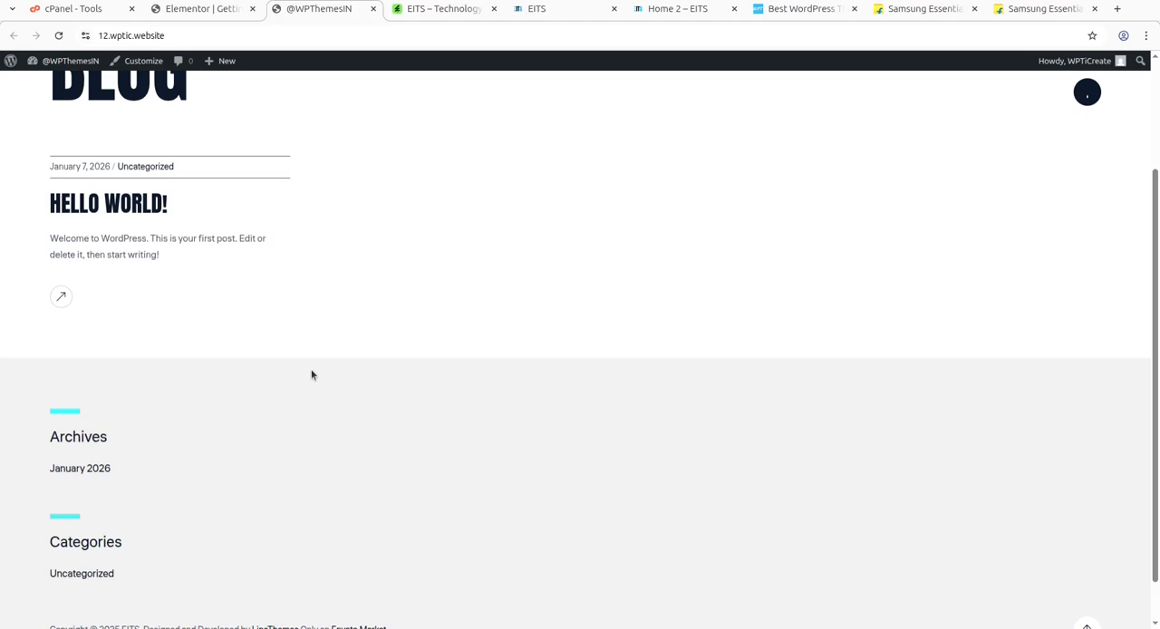
scroll(312, 375, up, 2)
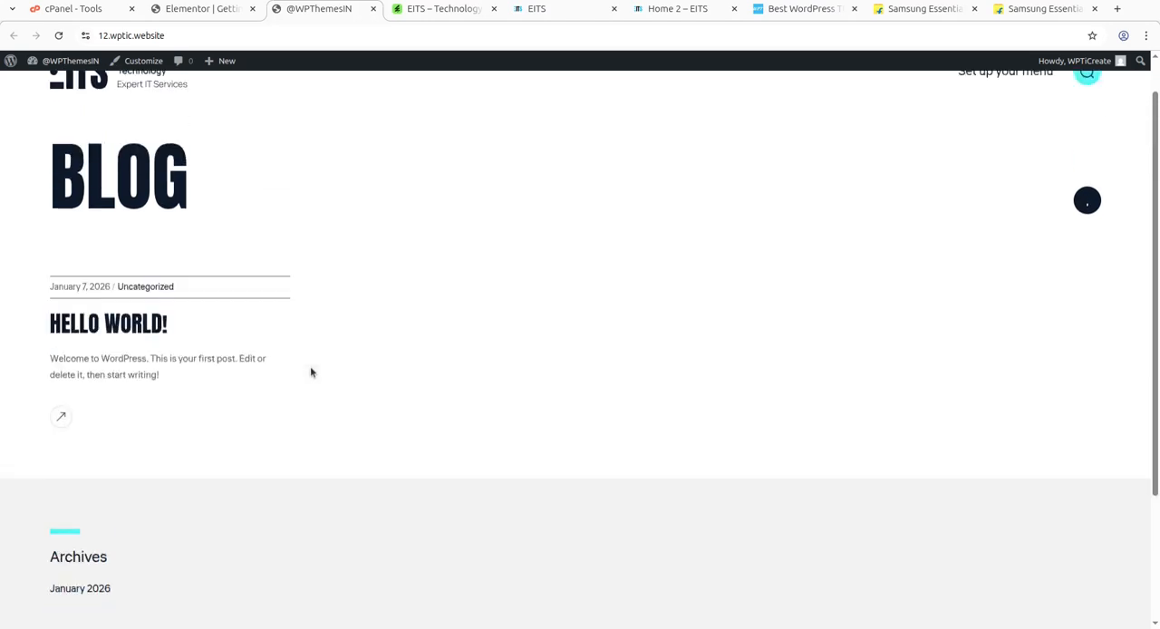
click(198, 9)
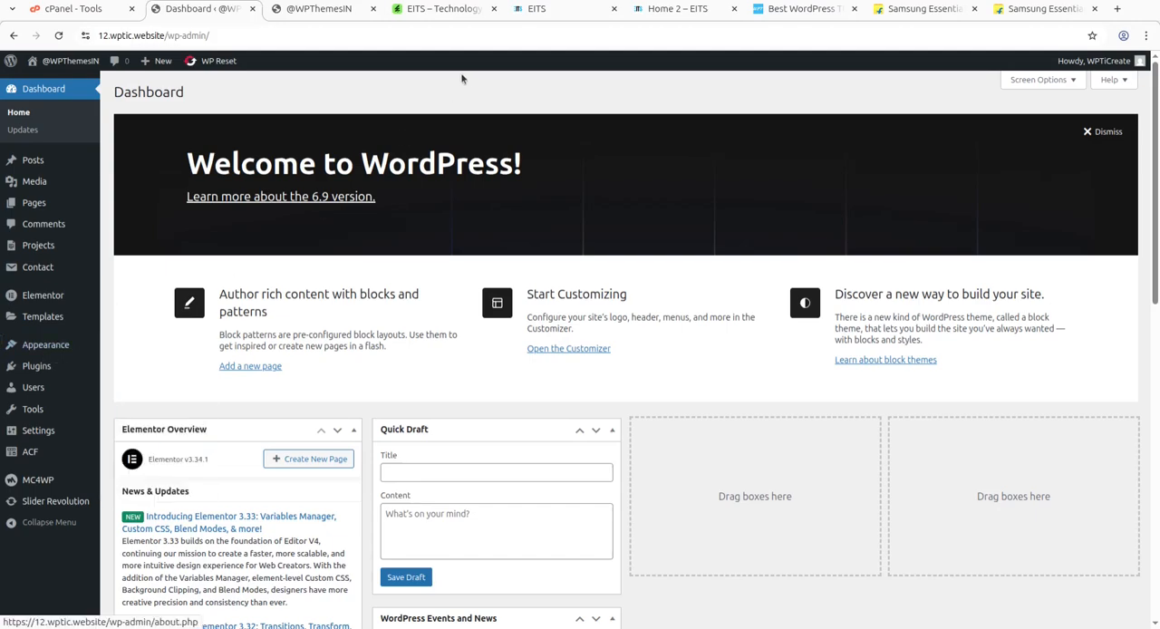
Compare the EITS main demo with the Home 2 demo and return to the WordPress dashboard.
click(537, 10)
click(666, 9)
click(578, 11)
click(661, 11)
click(585, 11)
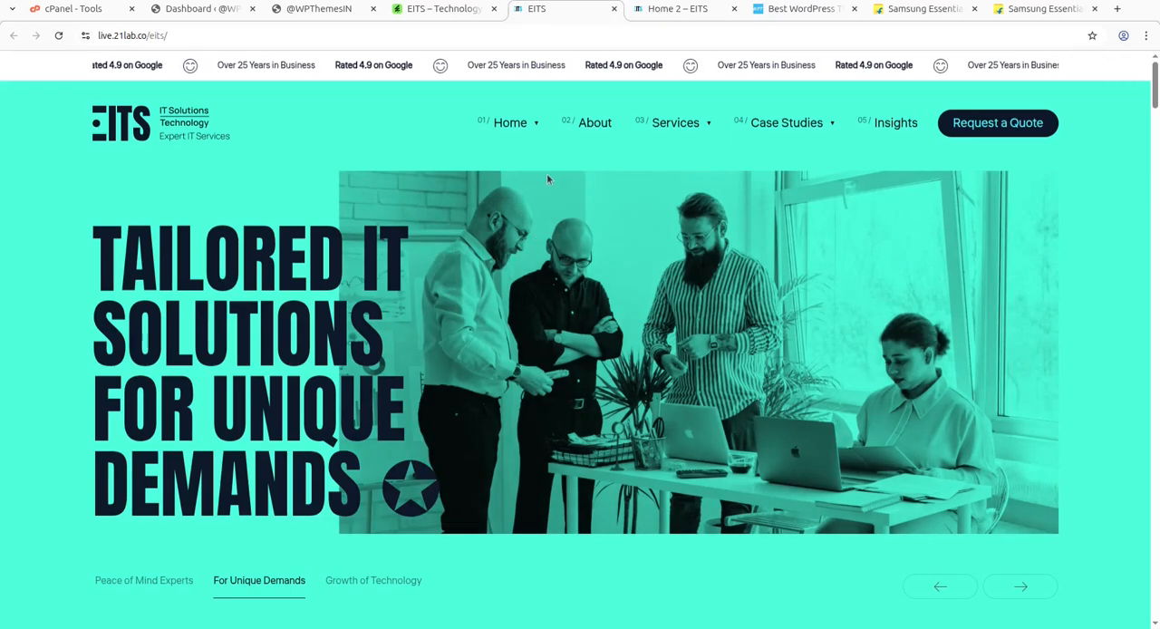
click(195, 9)
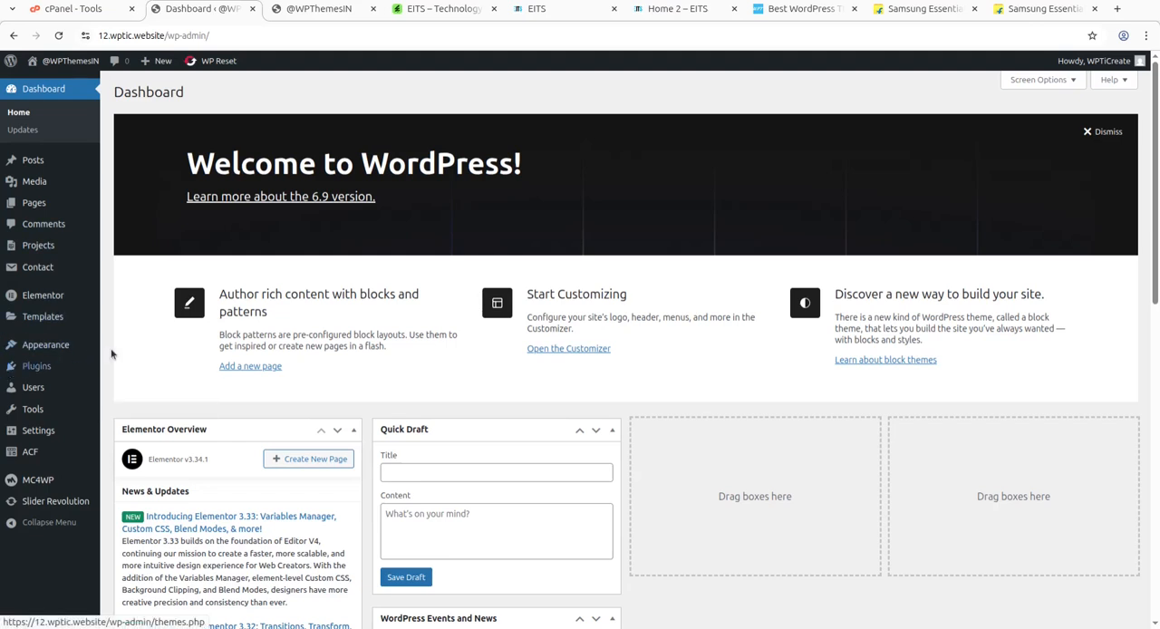
Start the One Click Demo Import of the Eits demo content without selecting any of the recommended plugins.
mouse_move(66, 353)
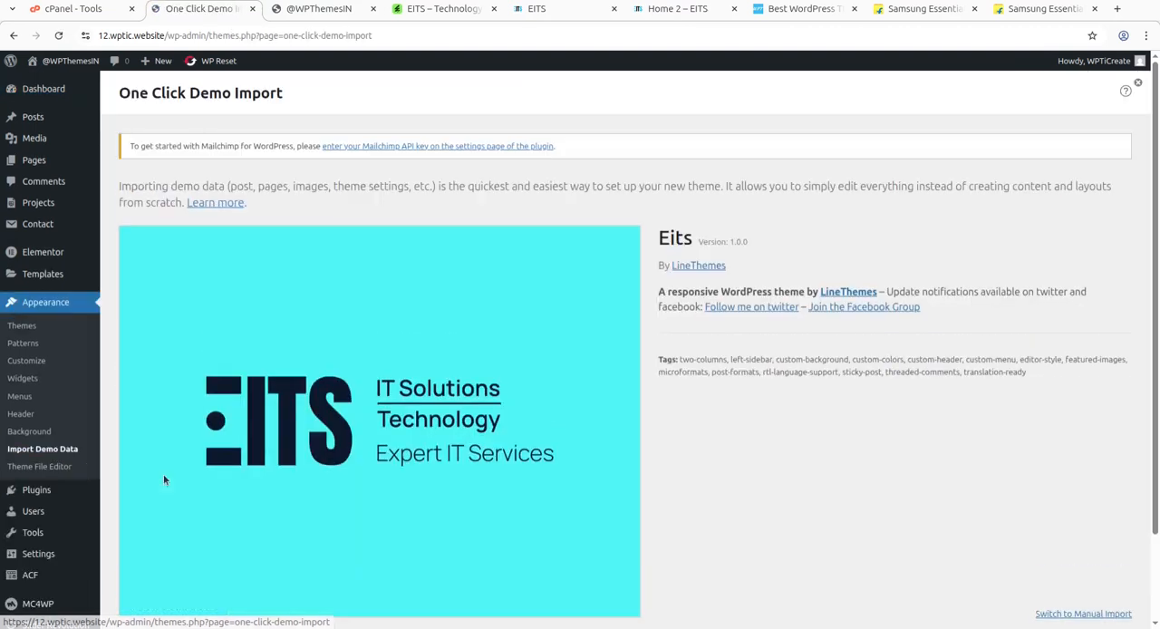
scroll(414, 290, down, 2)
click(180, 550)
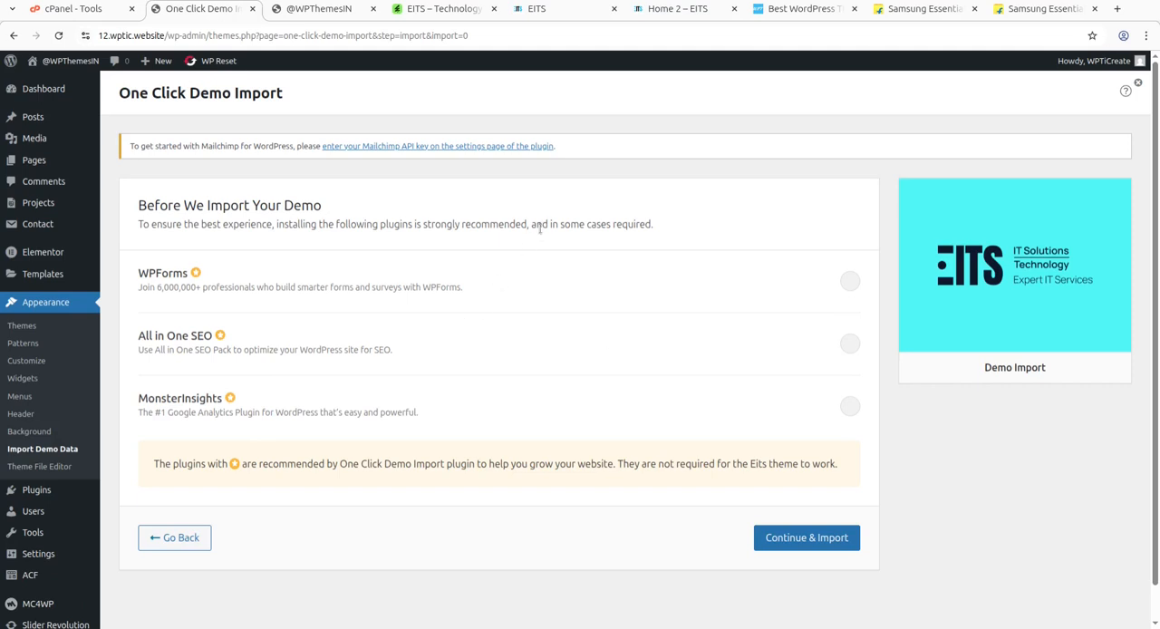
click(766, 543)
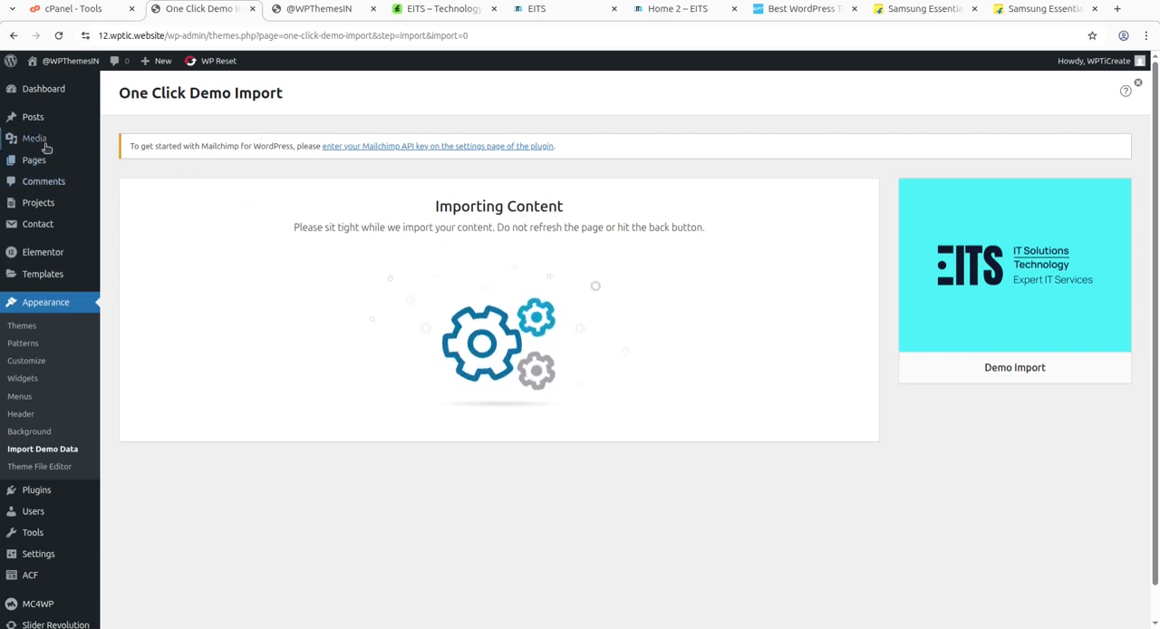
Open the Media Library in a separate tab, check the imported media and return to the running demo import.
middle_click(124, 140)
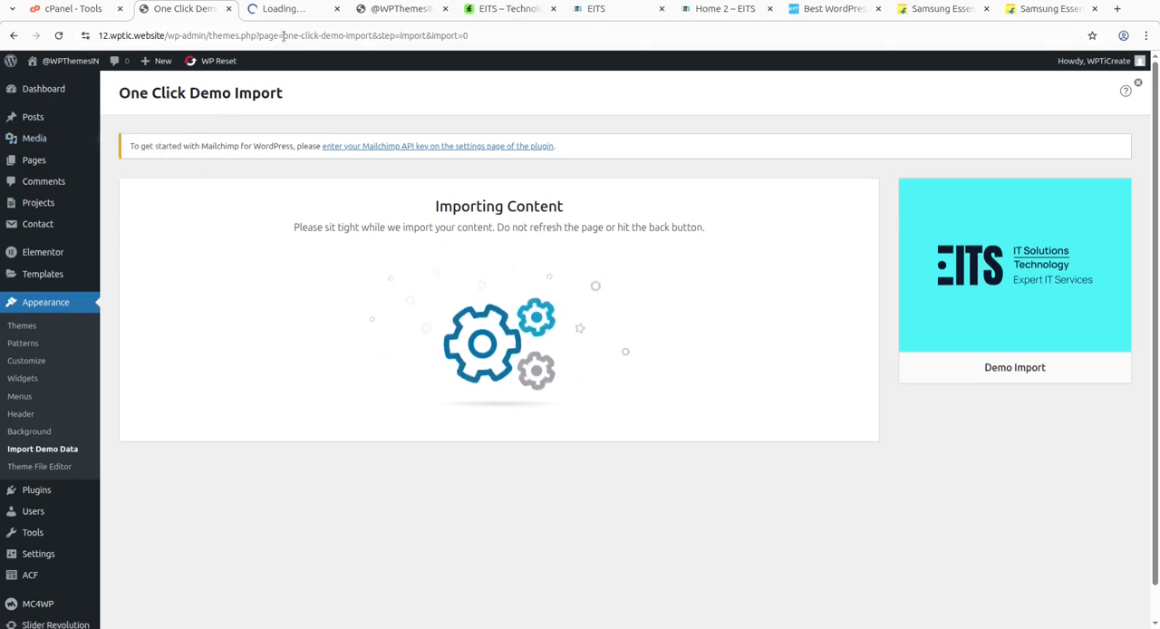
click(276, 9)
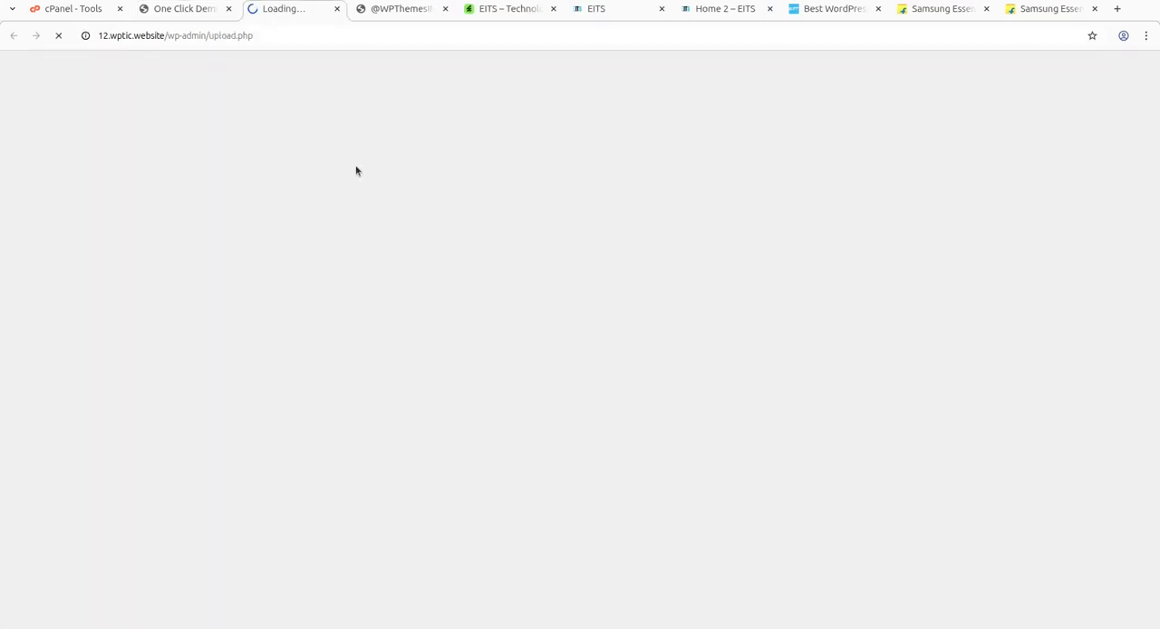
click(172, 11)
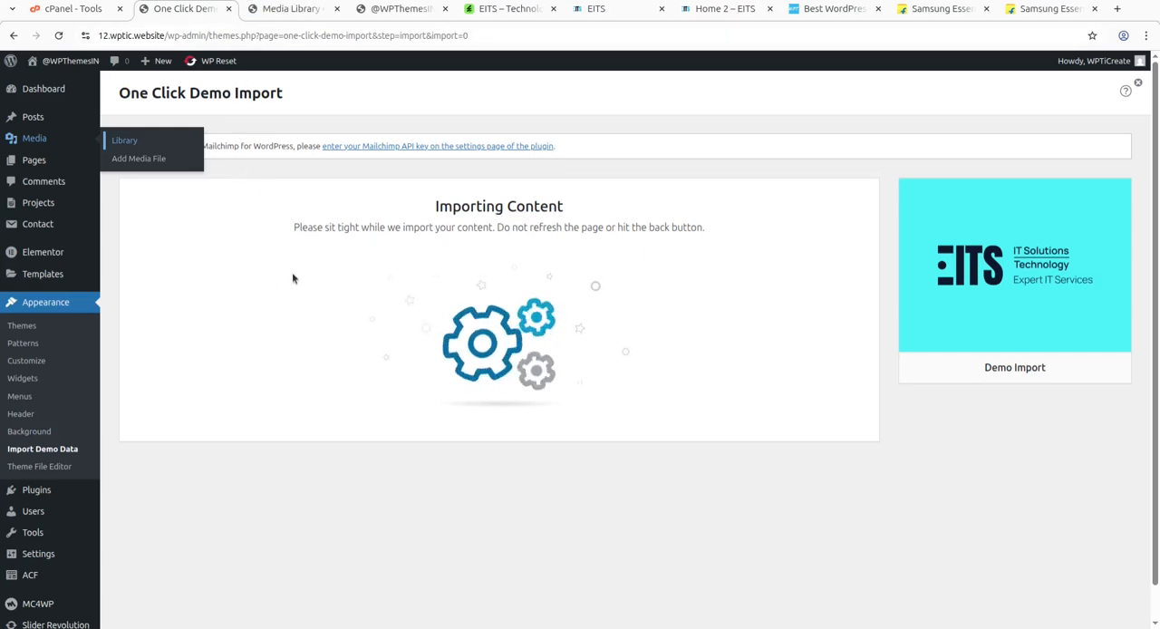
click(279, 9)
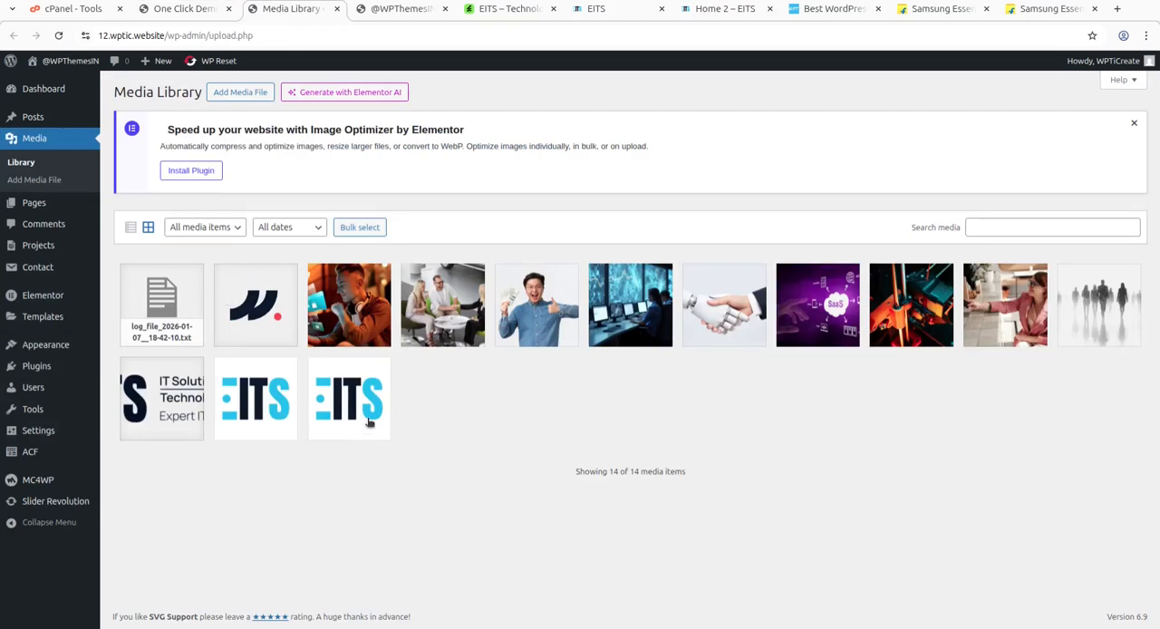
click(179, 9)
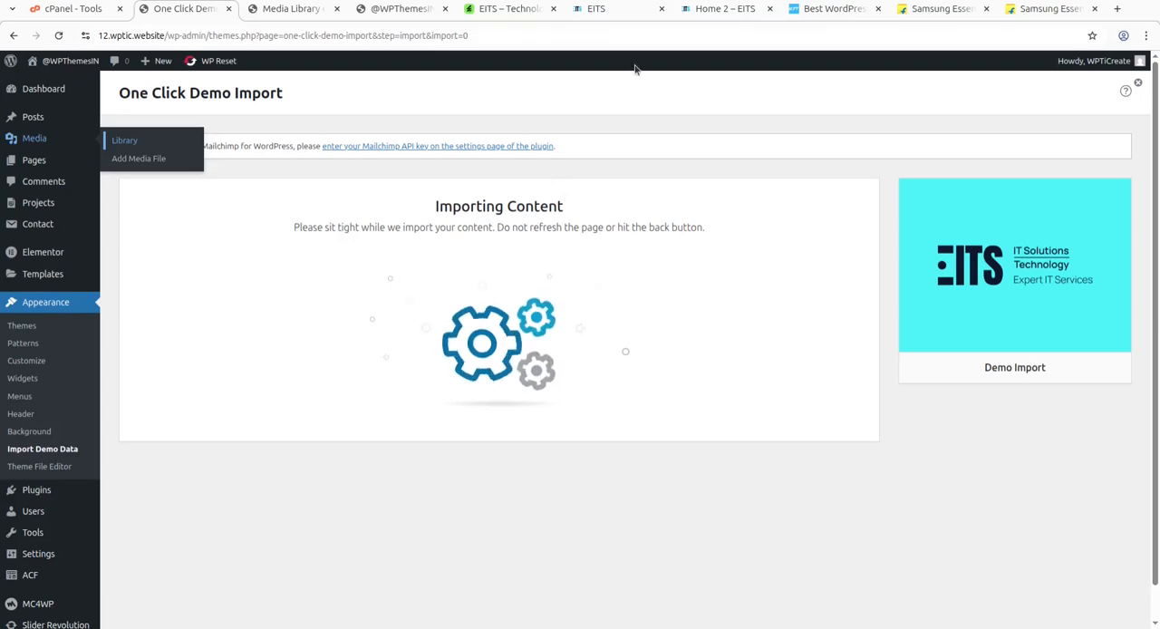
Open the About page of the EITS live demo and review its sections from the header down to the footer.
click(596, 10)
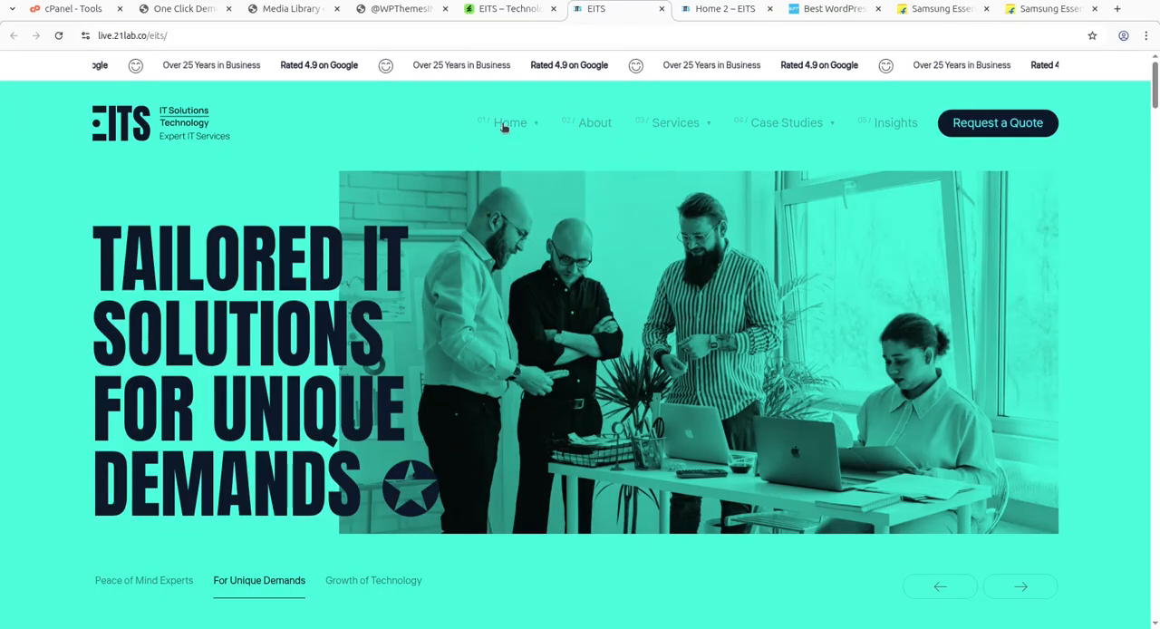
click(583, 125)
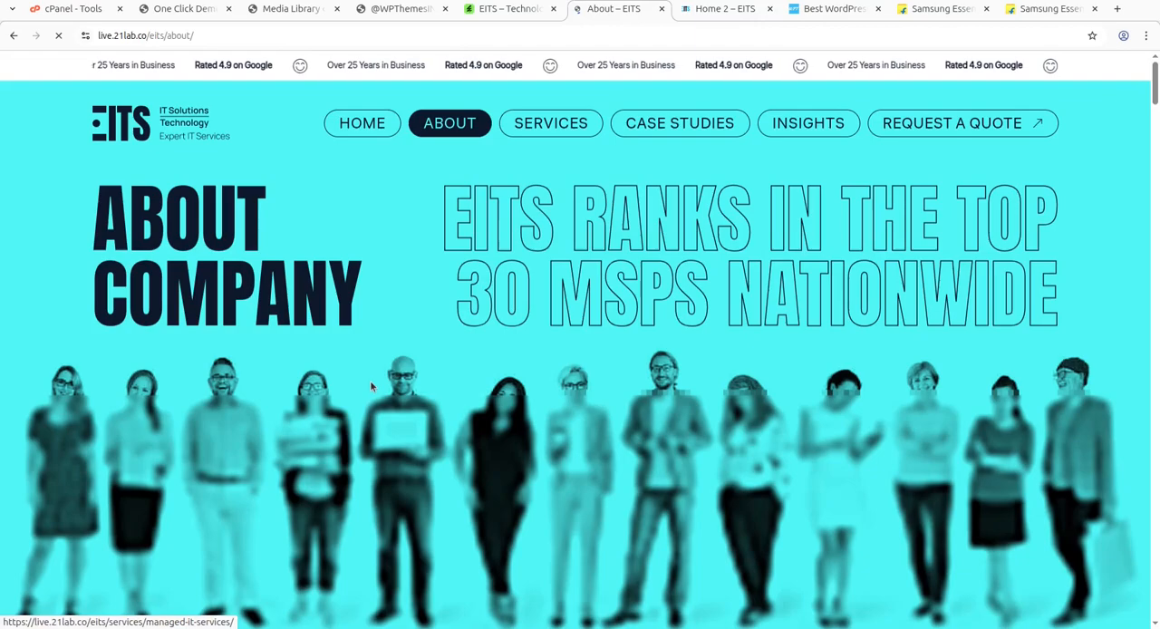
scroll(375, 380, down, 6)
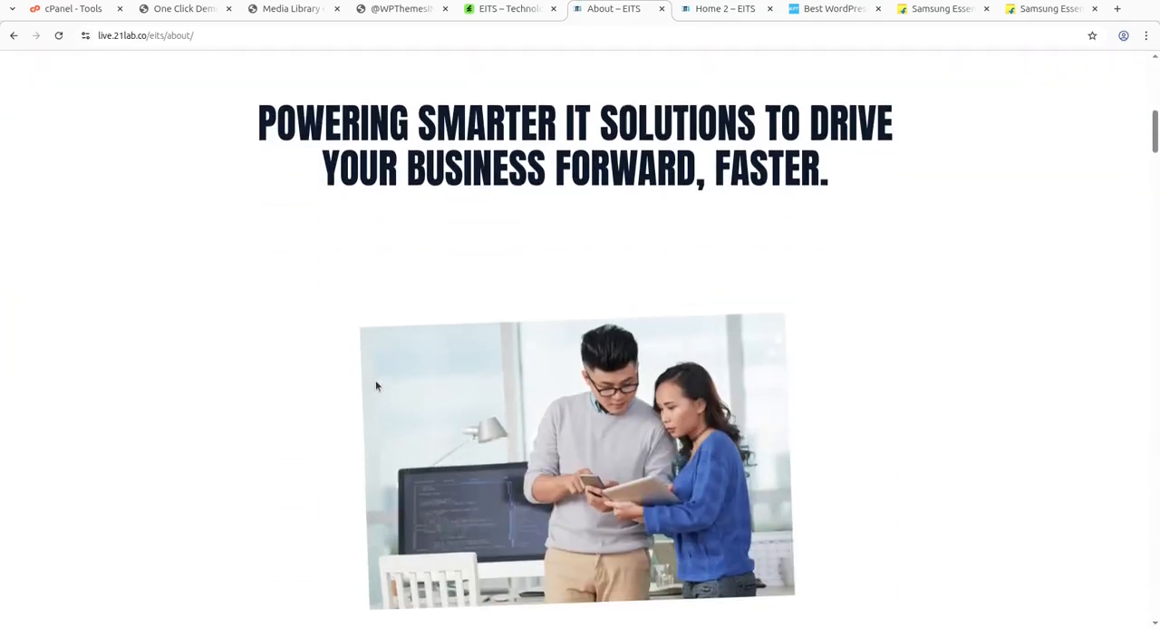
scroll(377, 386, up, 3)
scroll(376, 386, down, 1)
scroll(376, 386, down, 3)
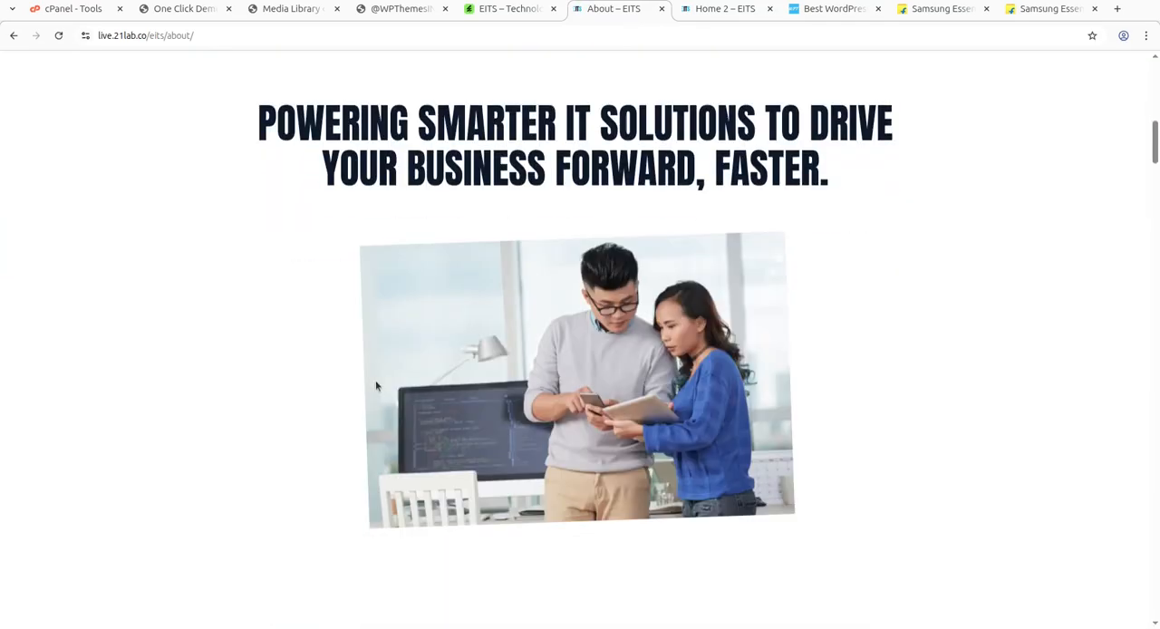
scroll(375, 380, down, 5)
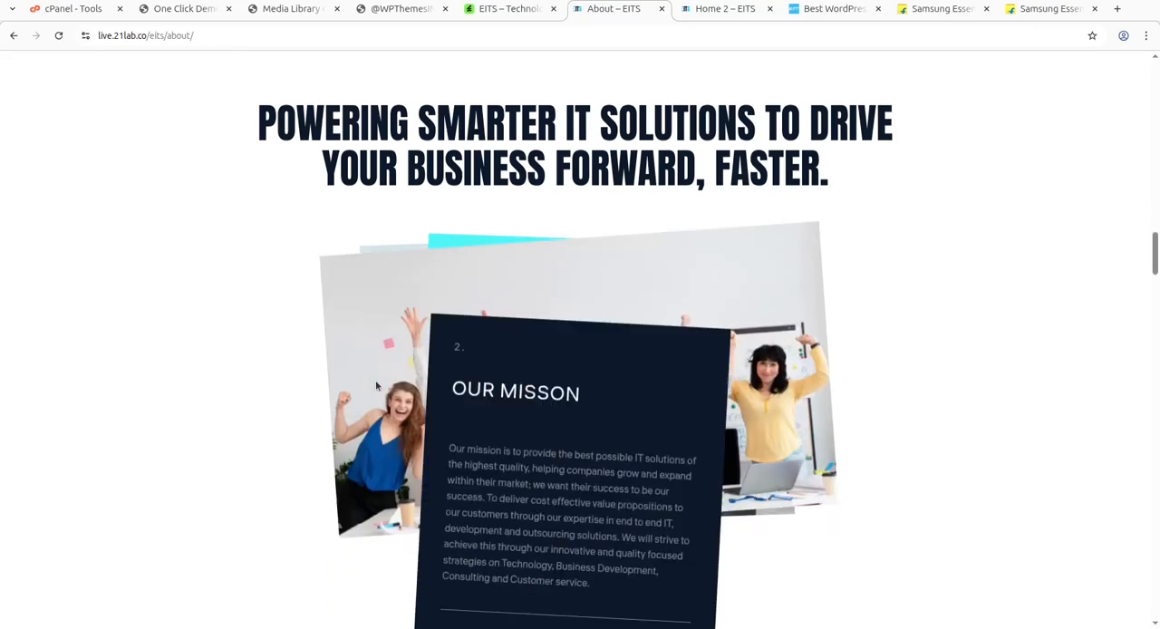
scroll(743, 390, down, 3)
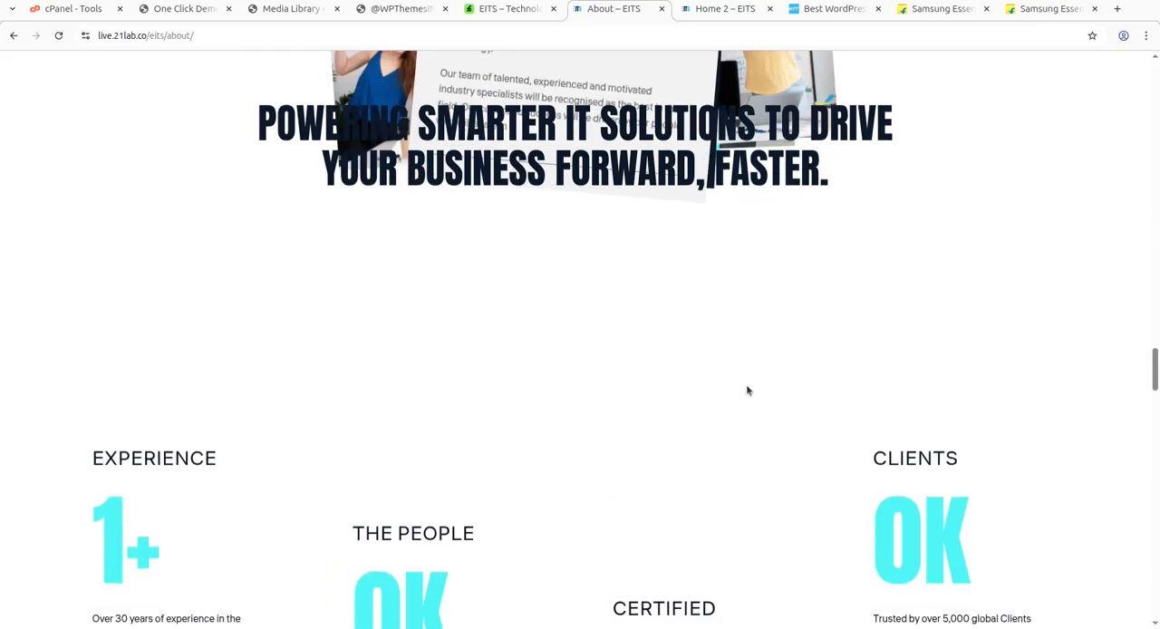
scroll(743, 390, up, 5)
scroll(716, 396, up, 5)
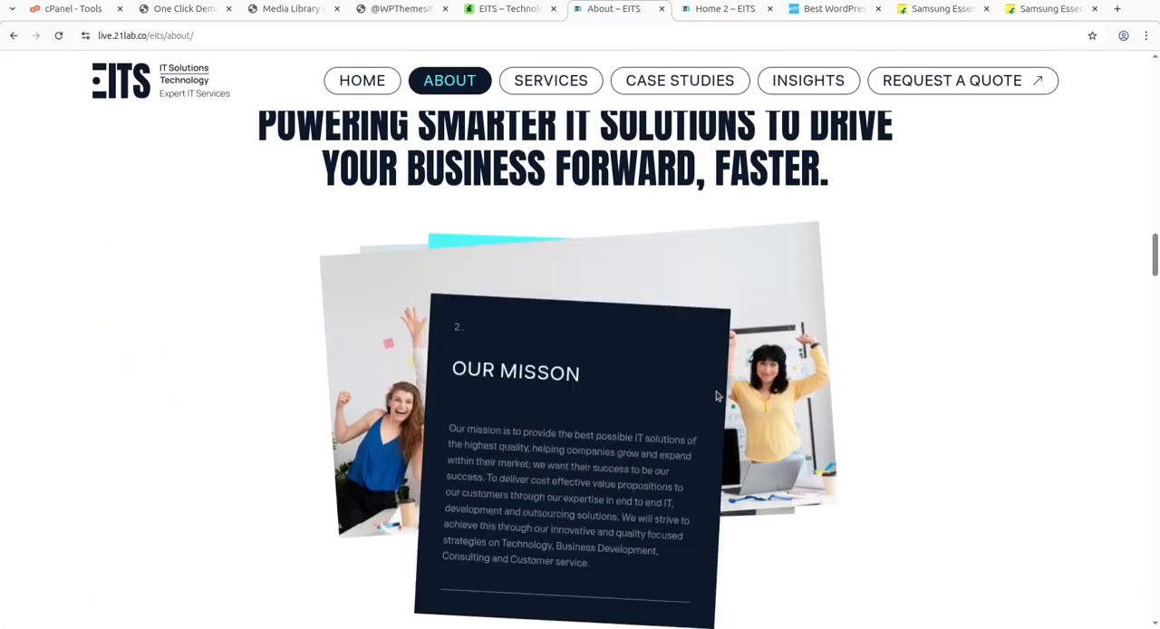
scroll(716, 396, up, 2)
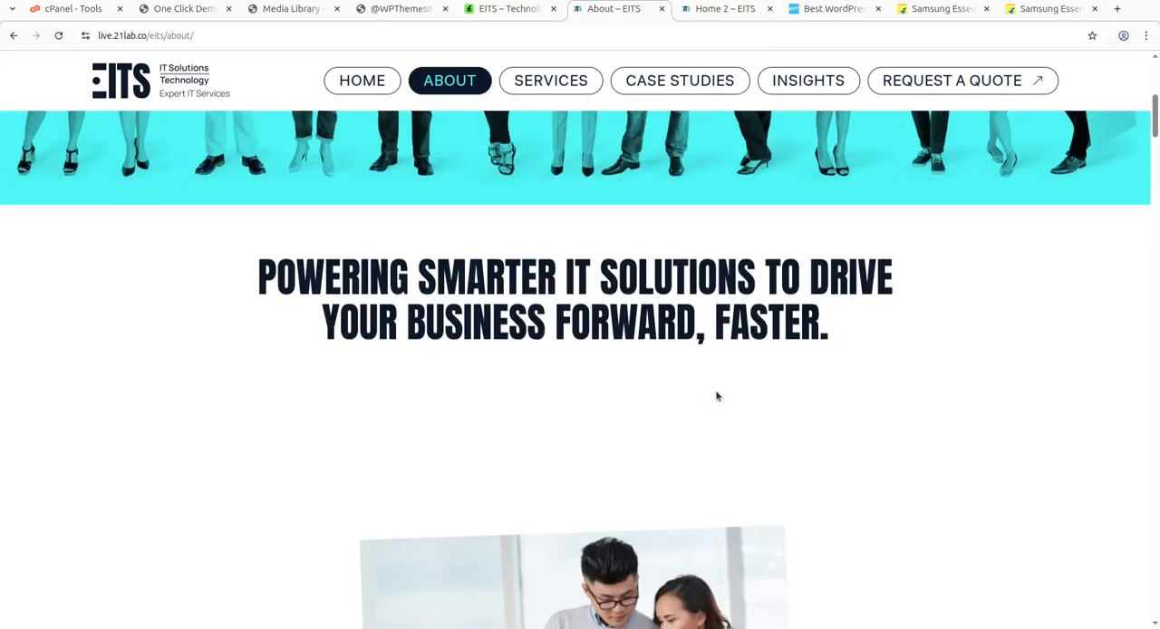
scroll(716, 396, down, 5)
scroll(716, 396, down, 8)
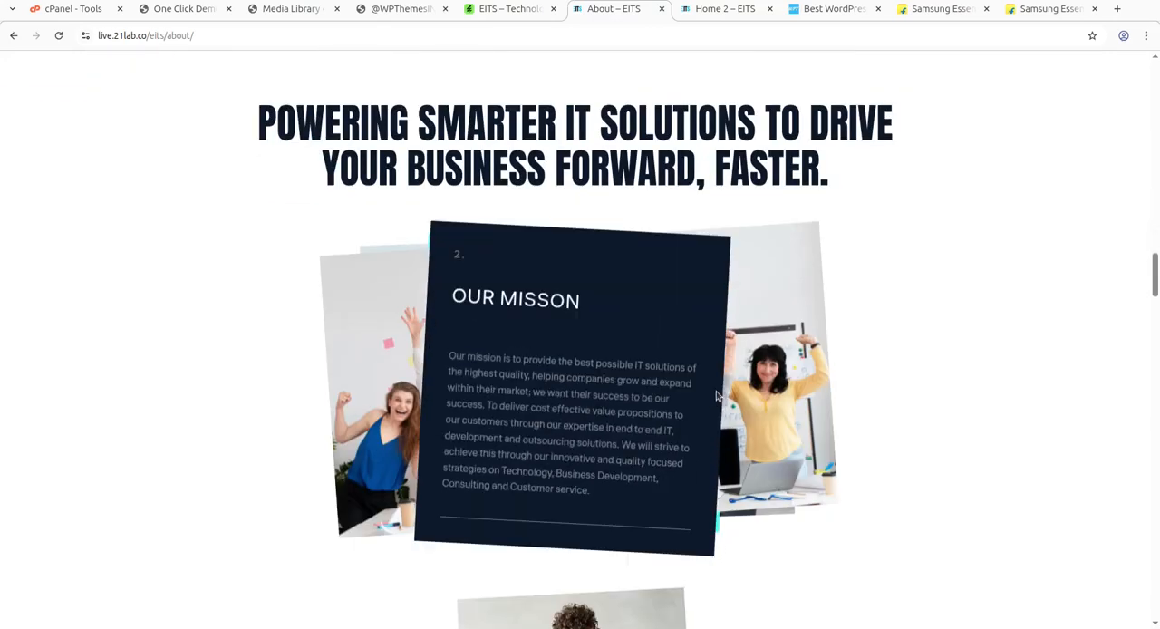
scroll(716, 396, down, 10)
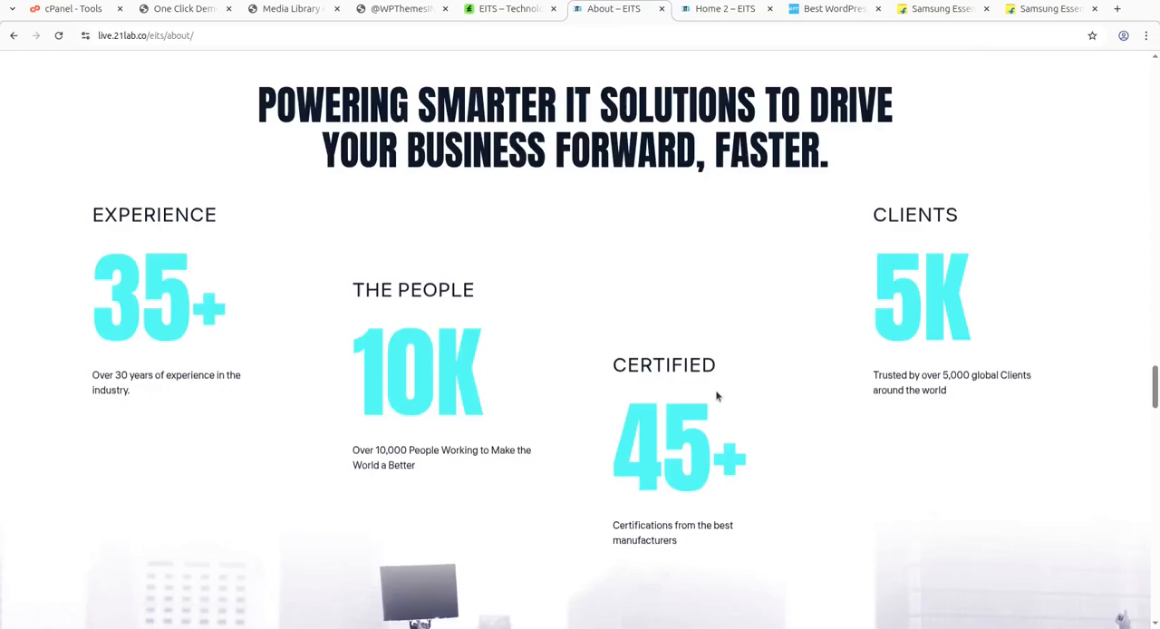
scroll(529, 353, down, 15)
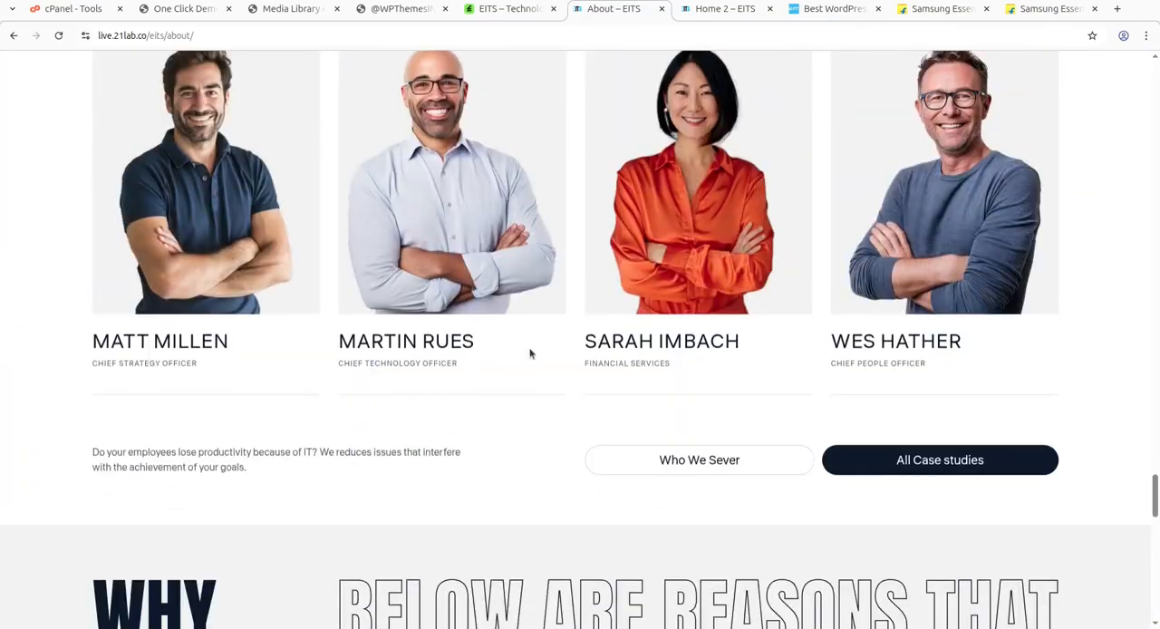
scroll(530, 354, up, 6)
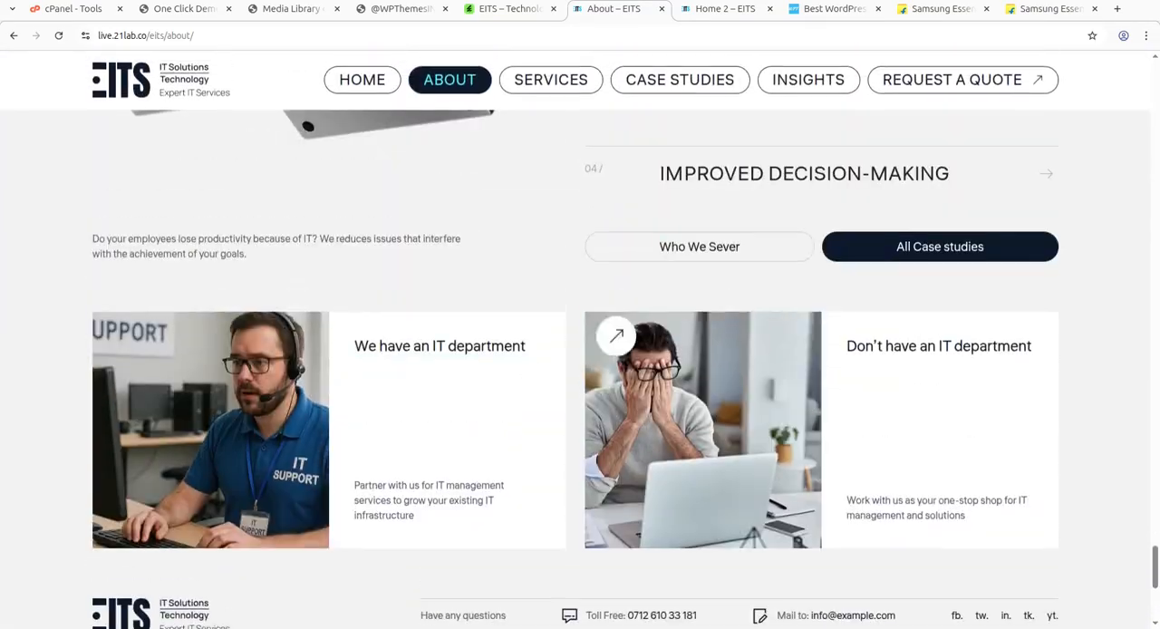
scroll(668, 353, down, 8)
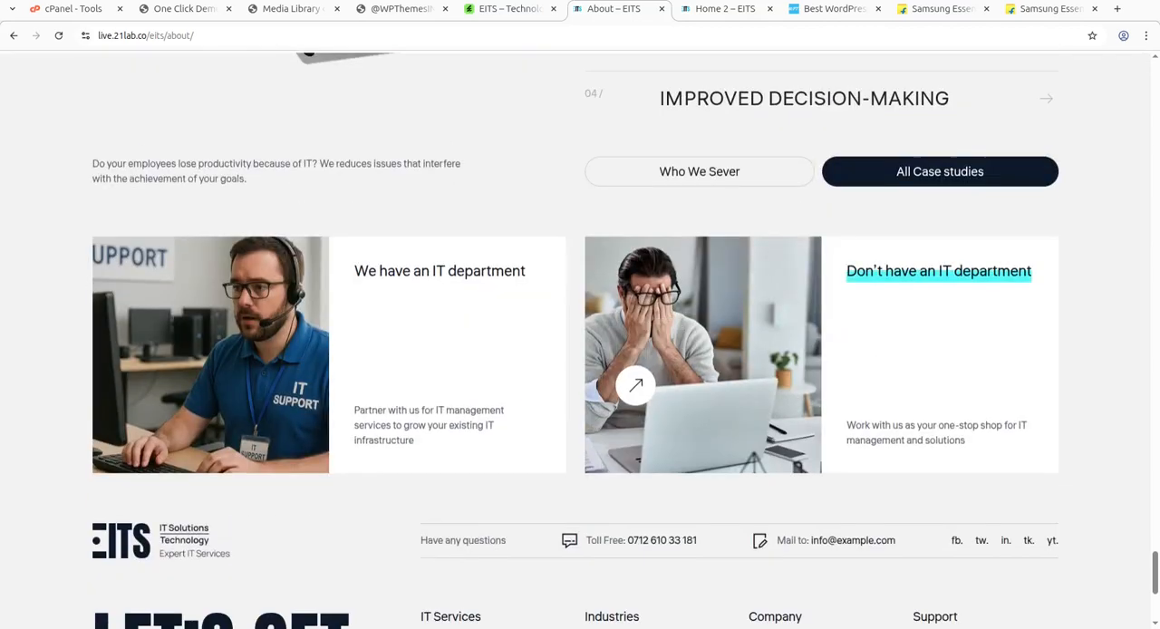
scroll(595, 355, up, 7)
scroll(571, 227, down, 2)
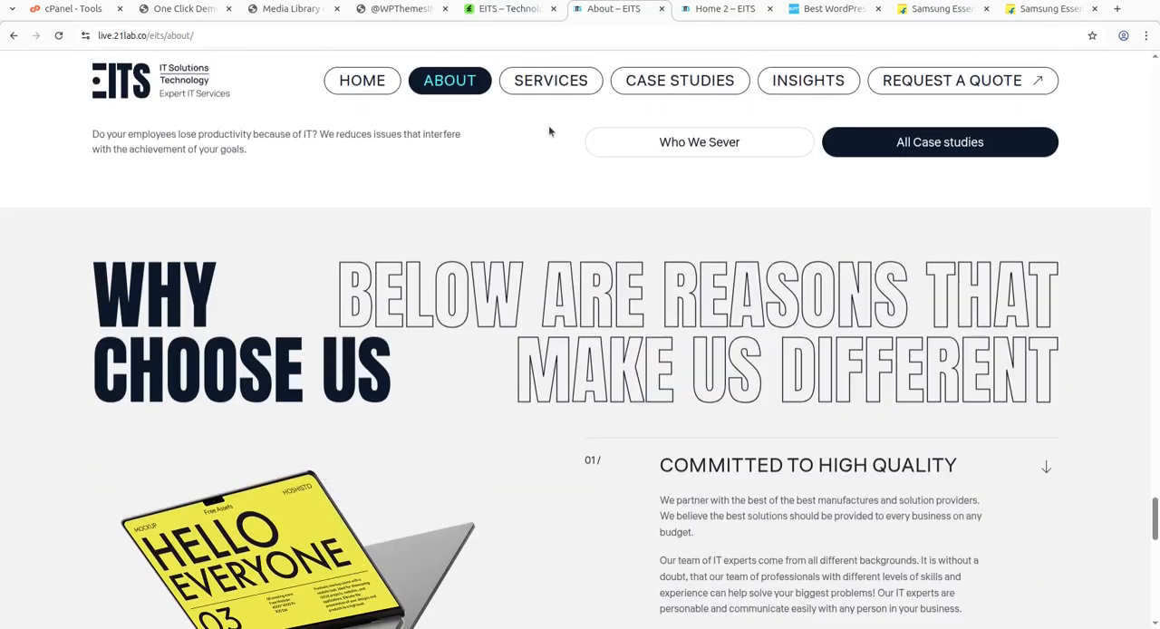
Look at the EITS demo's Services page and review its Backup and Recovery service page through to the related insights.
click(545, 88)
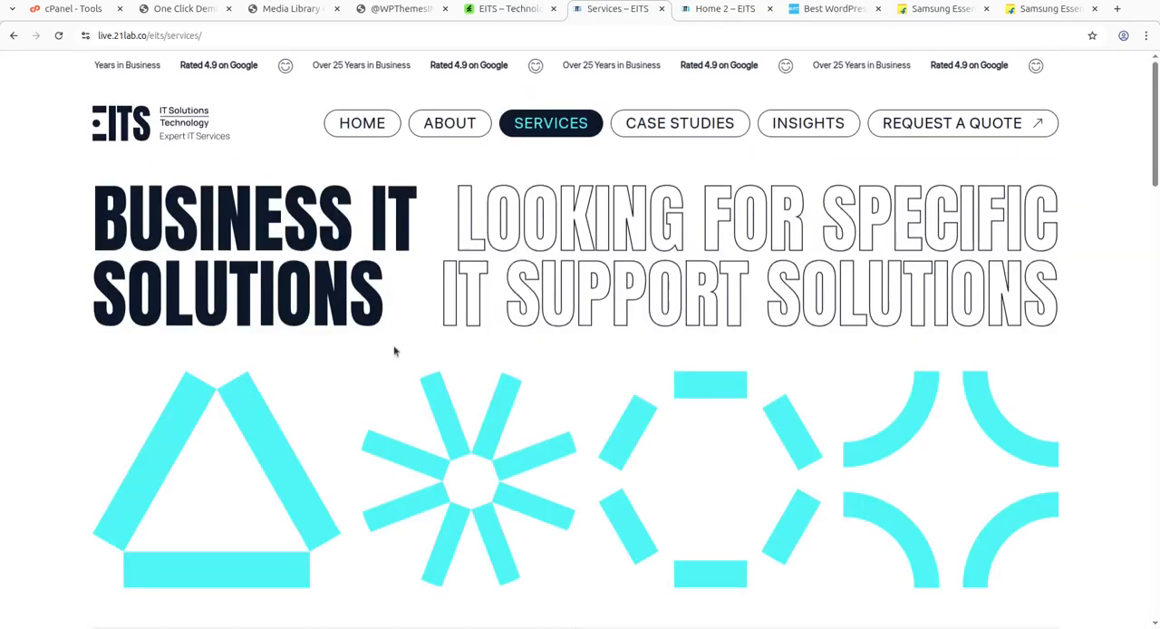
scroll(536, 334, down, 6)
scroll(530, 330, up, 1)
mouse_move(551, 81)
click(562, 147)
scroll(667, 285, down, 10)
scroll(667, 285, down, 12)
scroll(405, 340, down, 3)
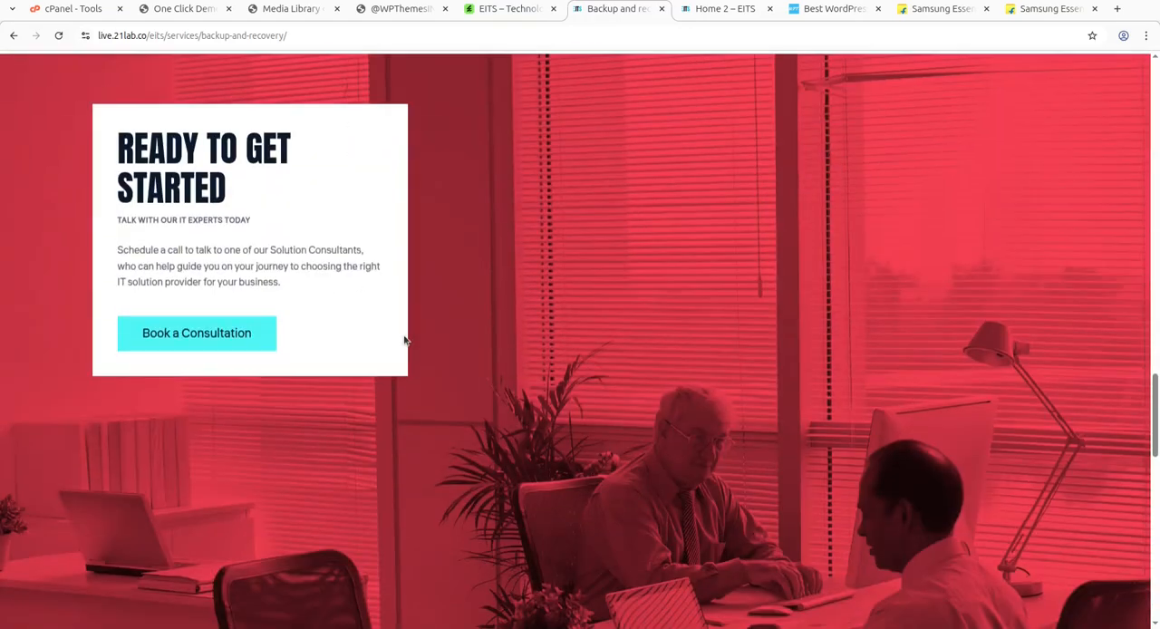
scroll(405, 340, down, 5)
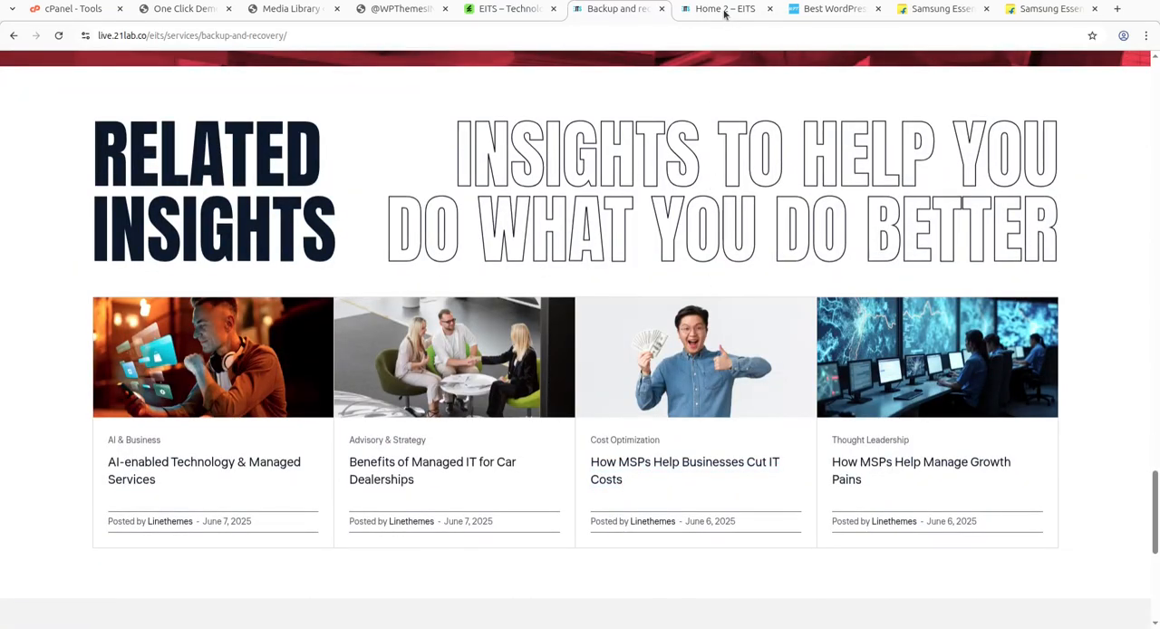
Go from the Home 2 demo to its Request a Quote contact page and review it down to the footer.
click(725, 13)
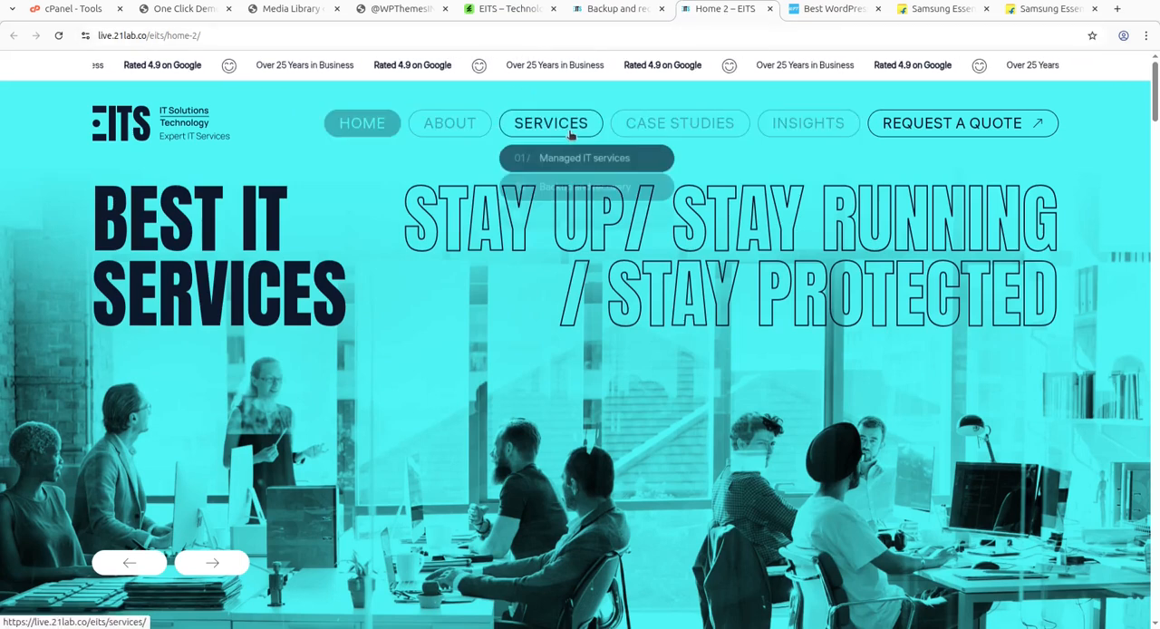
mouse_move(718, 131)
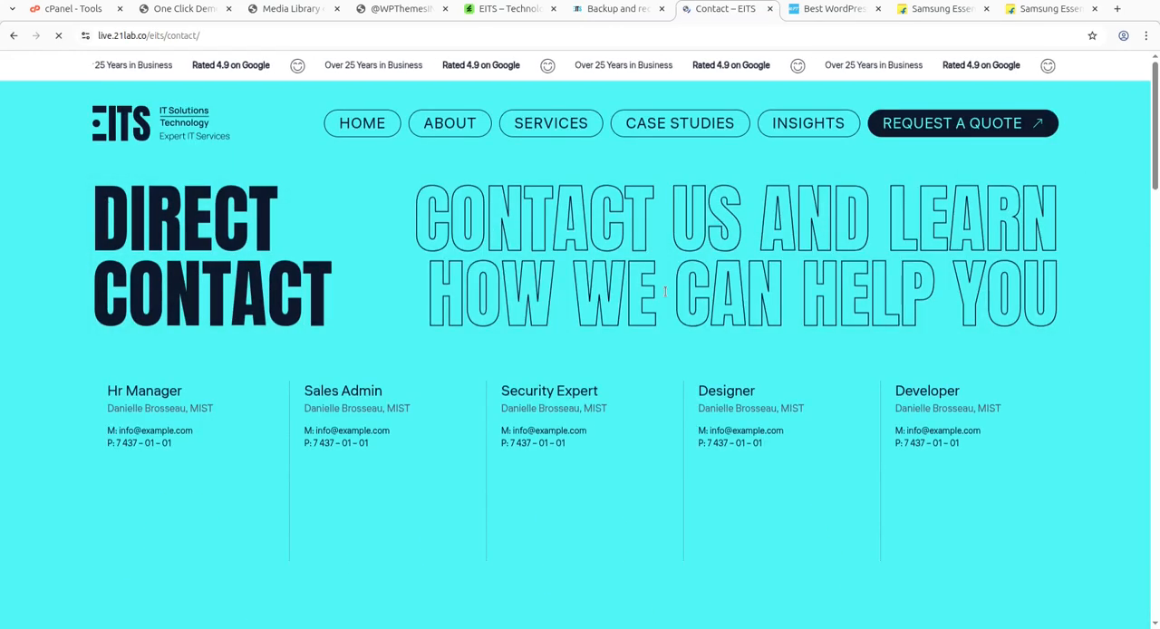
scroll(666, 296, down, 5)
scroll(665, 297, down, 8)
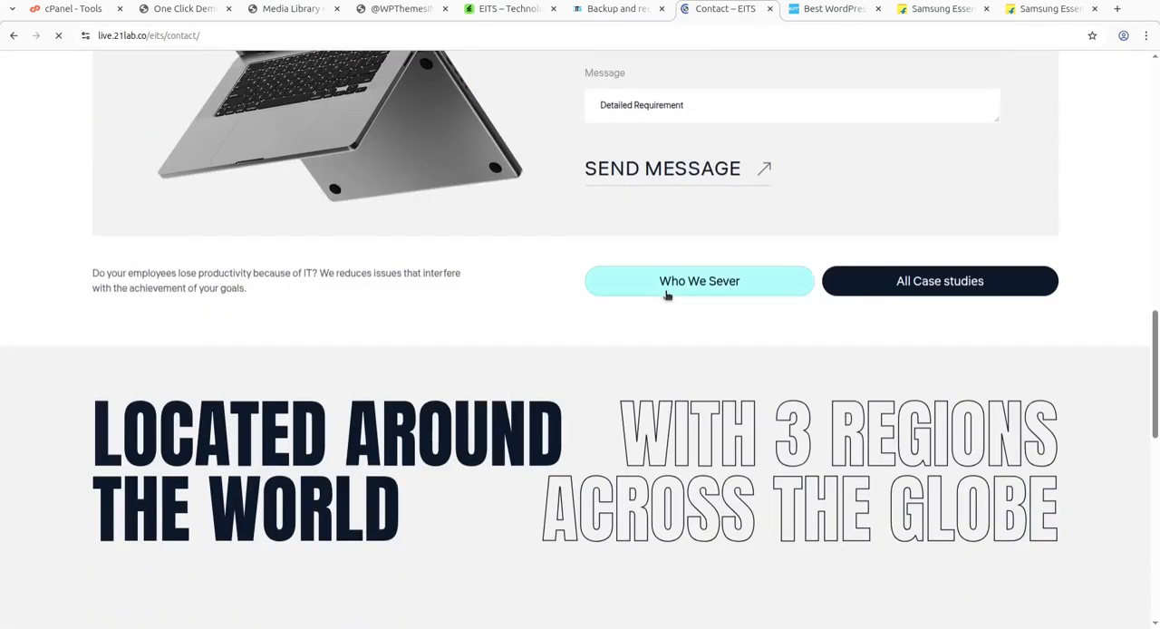
scroll(562, 249, up, 3)
scroll(552, 280, down, 15)
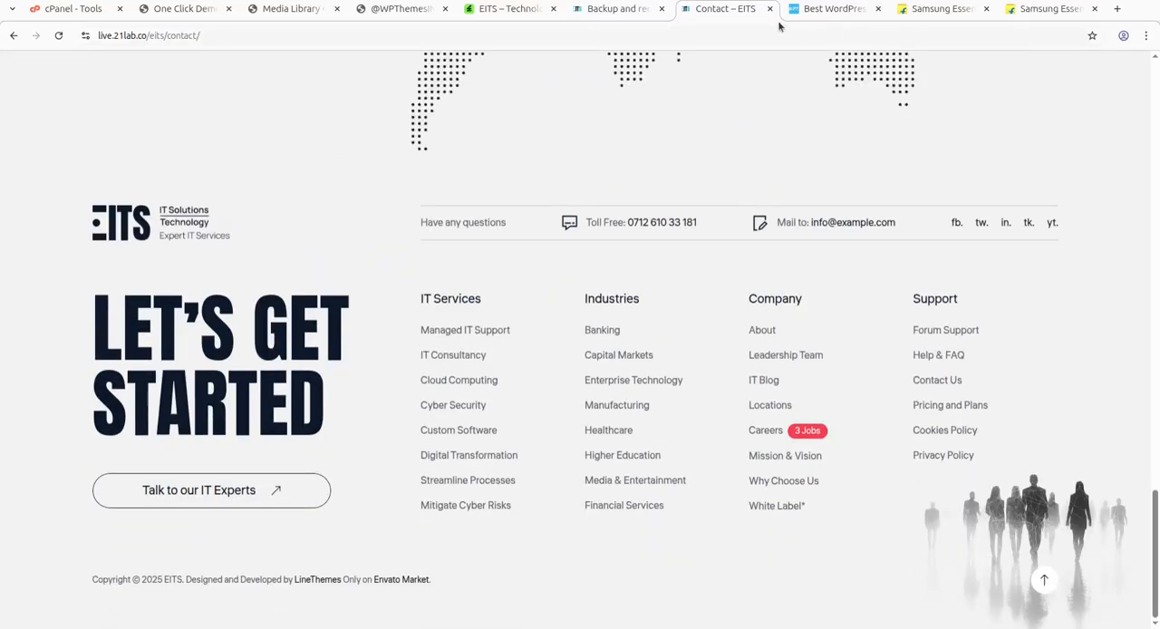
Return to the Backup and Recovery demo page and look through it back up to its header.
click(616, 18)
scroll(558, 333, up, 5)
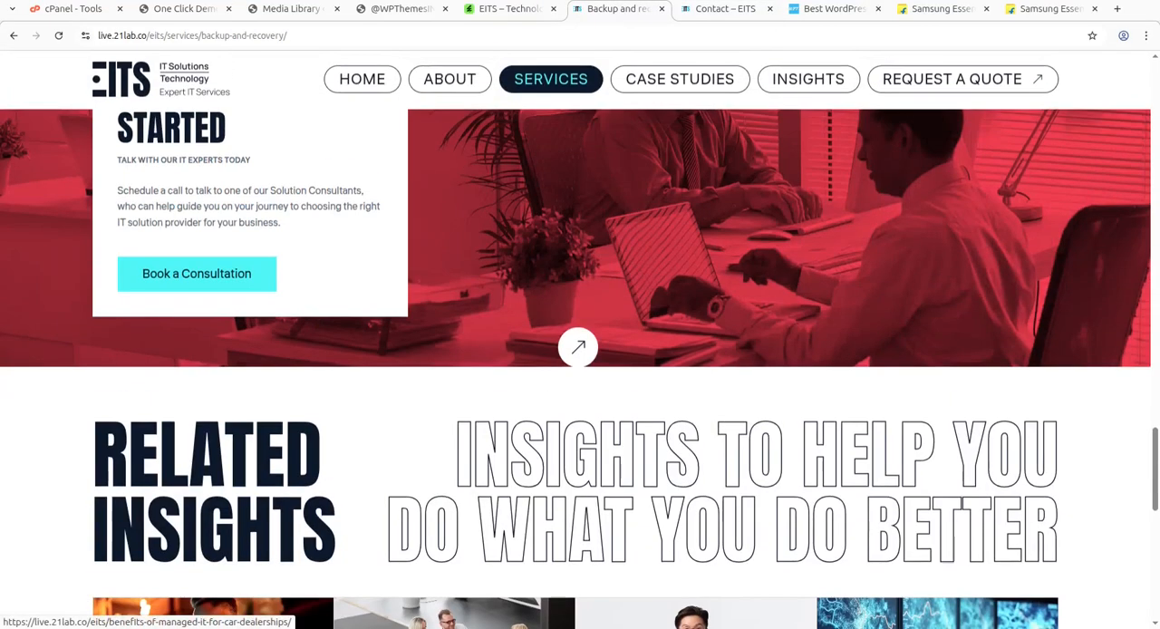
scroll(557, 332, up, 15)
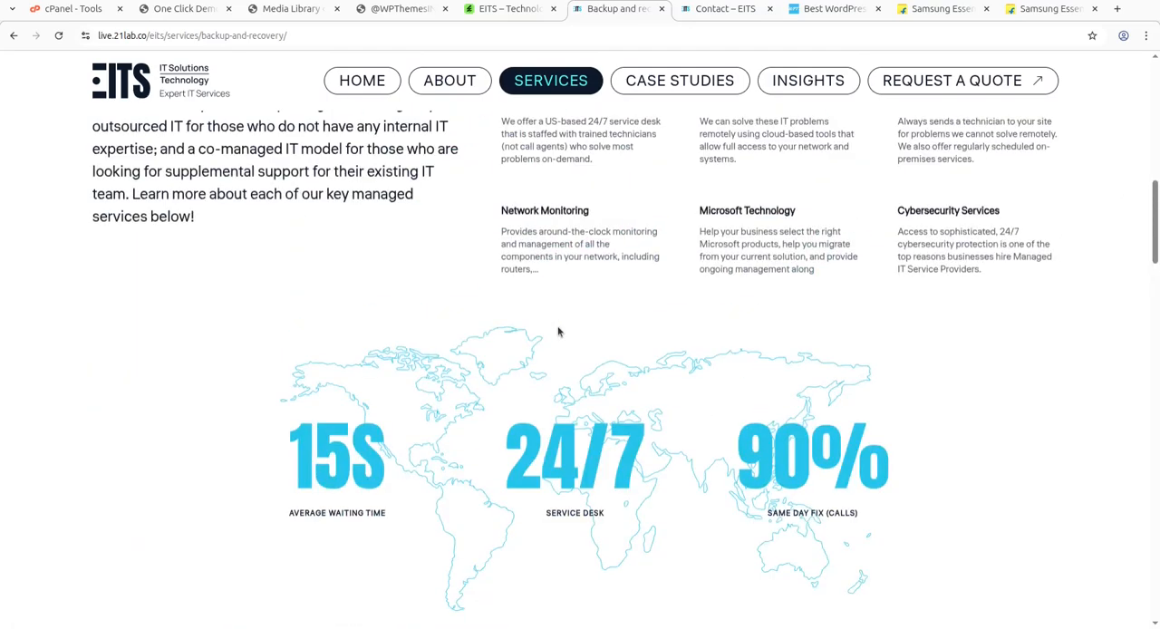
scroll(557, 333, up, 5)
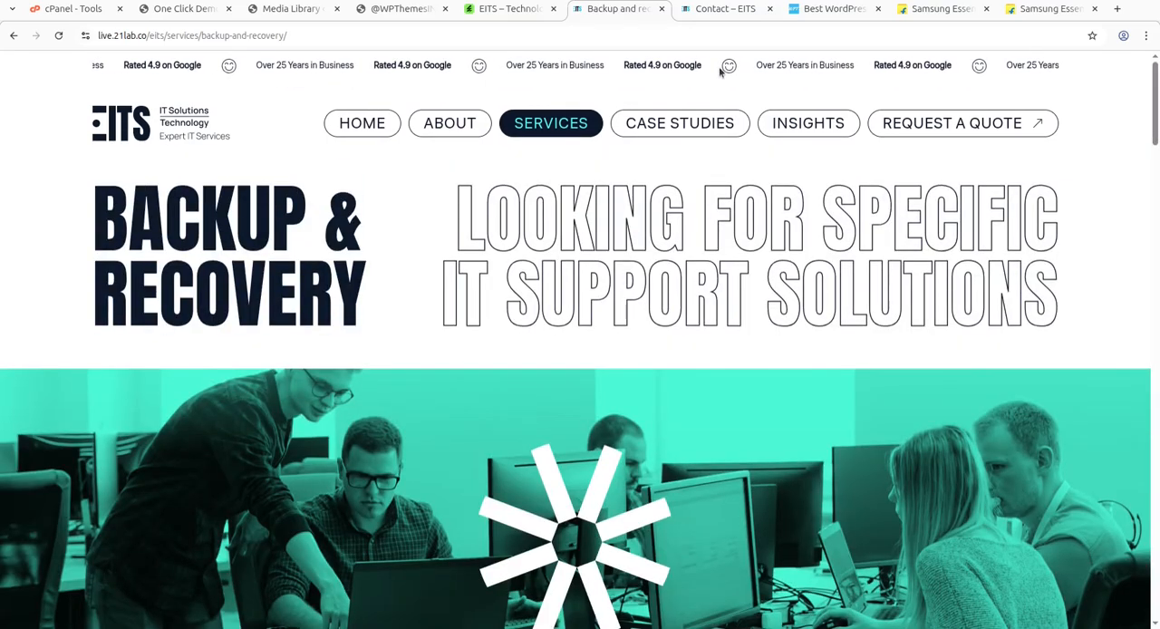
Review the demo's Contact page back up to its header and switch to the WPThemes website.
click(712, 11)
scroll(549, 345, up, 20)
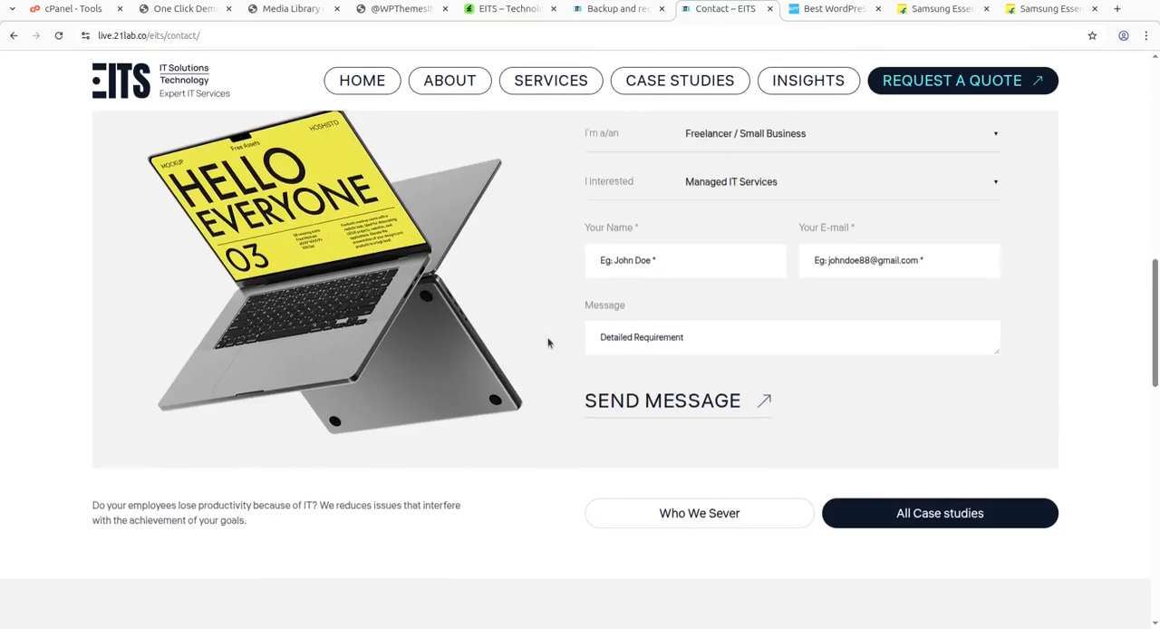
scroll(547, 338, up, 5)
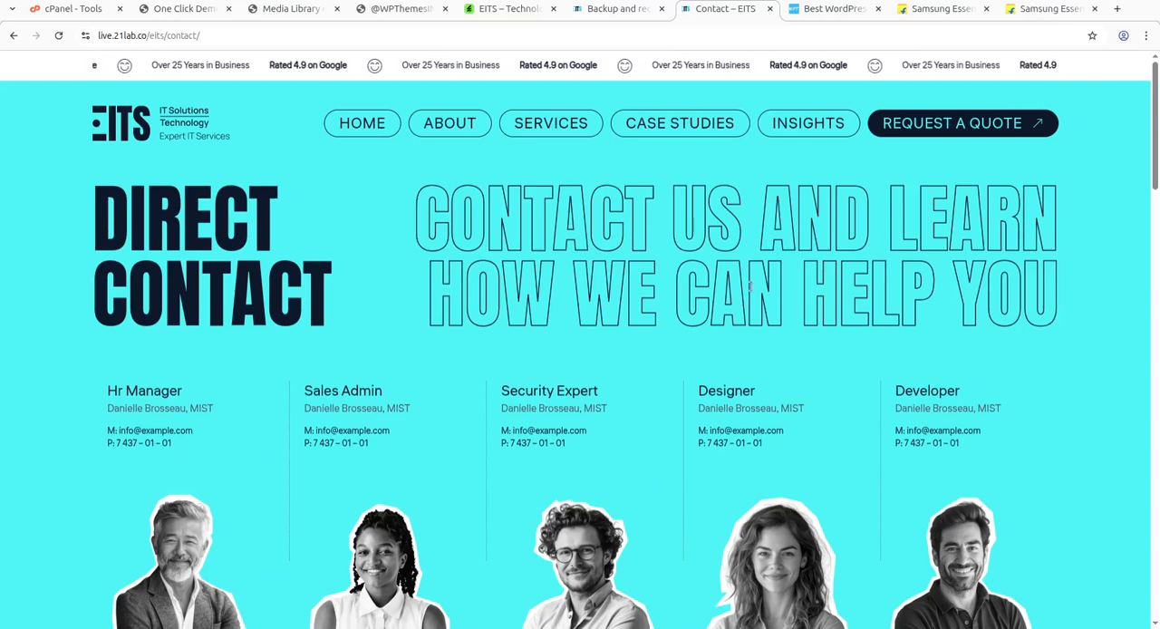
click(797, 11)
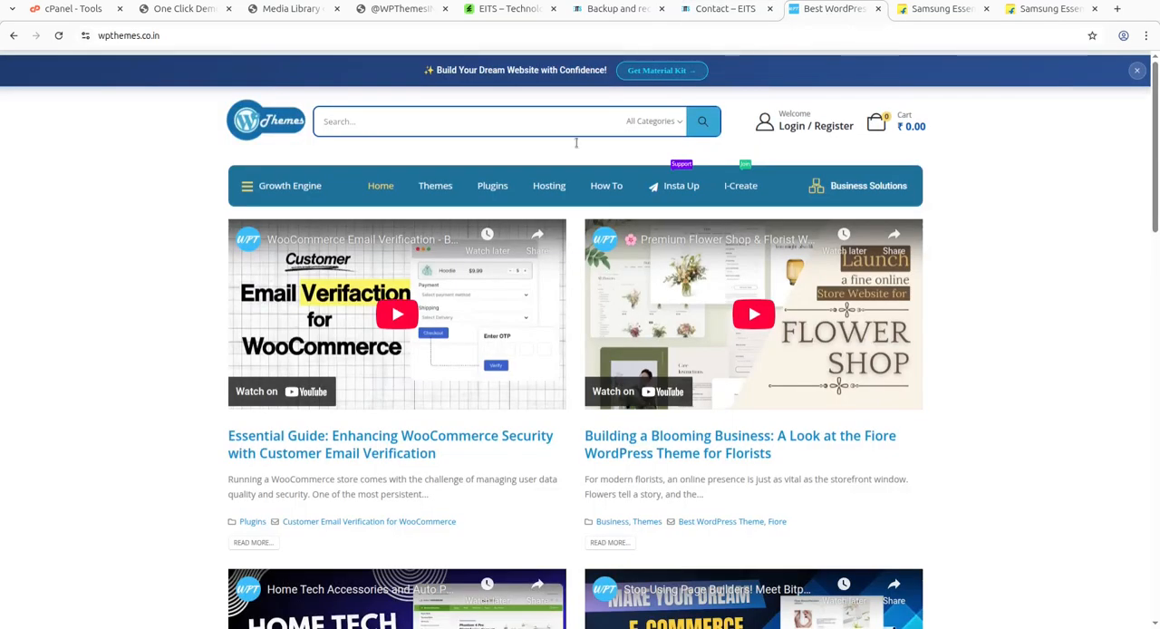
Look through the WPThemes home page down to its footer and back up to its header.
scroll(184, 254, down, 3)
scroll(184, 254, up, 3)
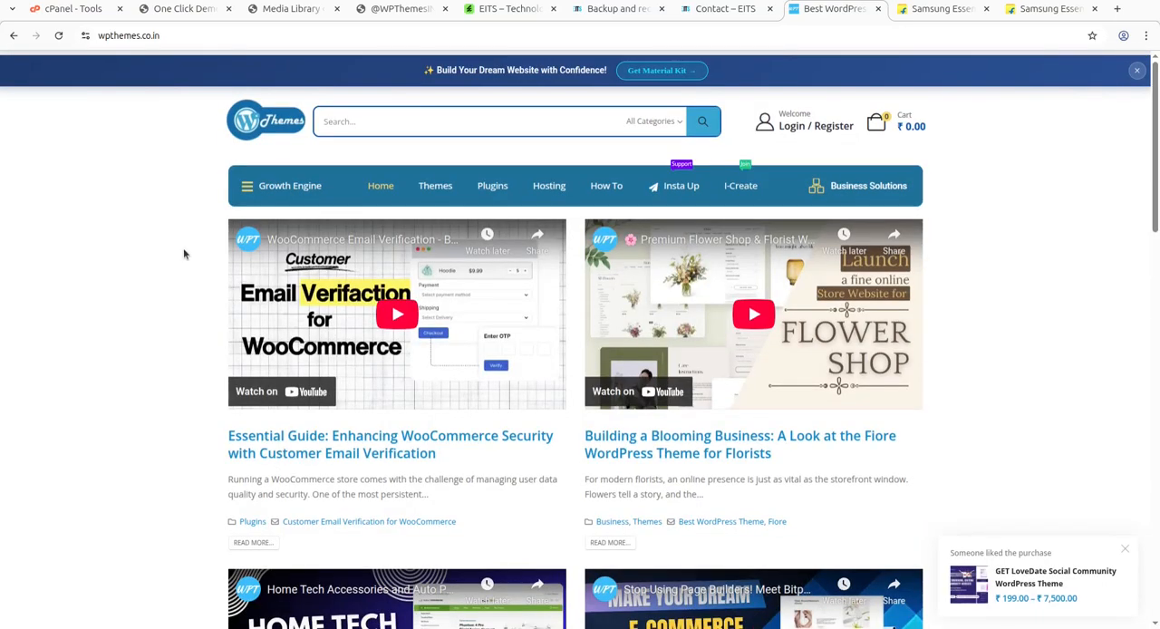
scroll(717, 358, down, 10)
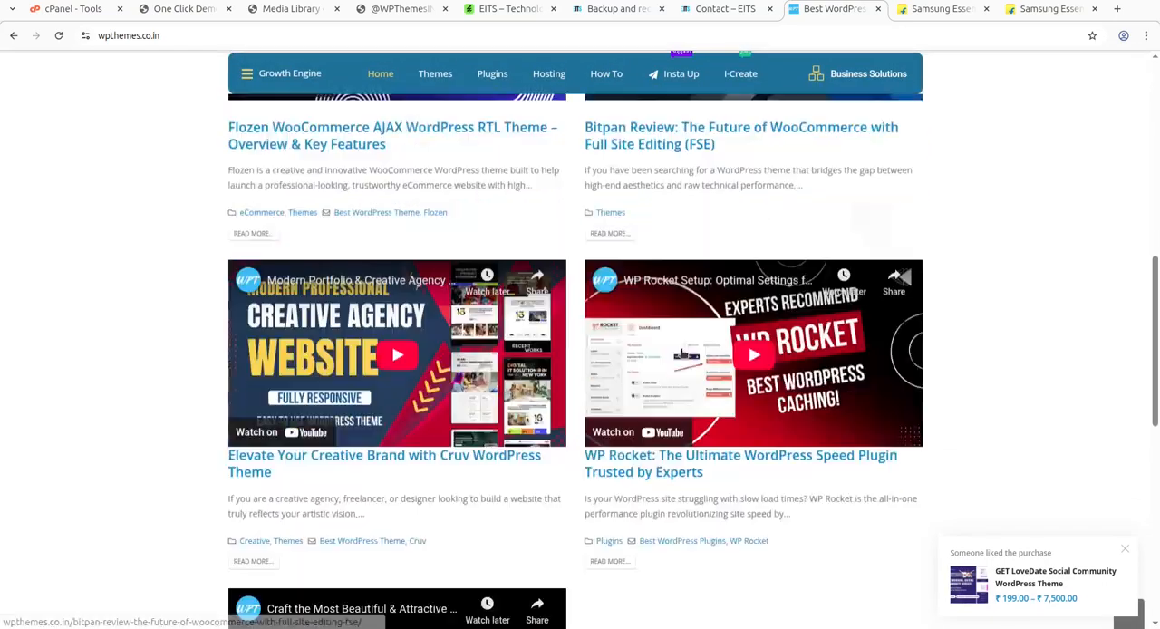
scroll(603, 367, down, 4)
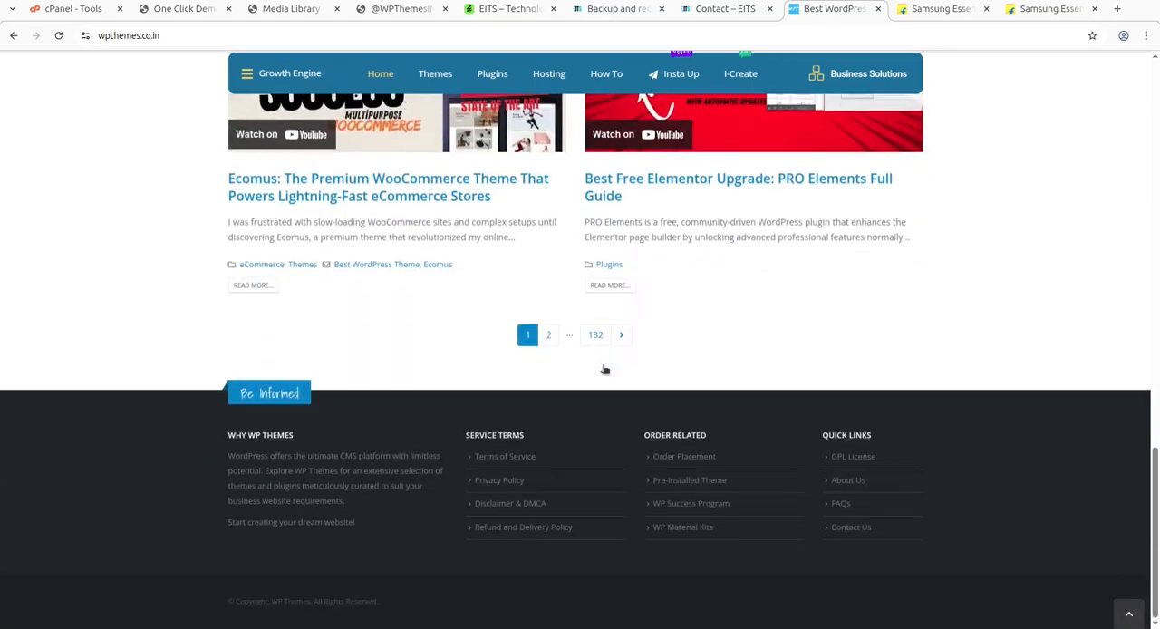
scroll(604, 369, up, 14)
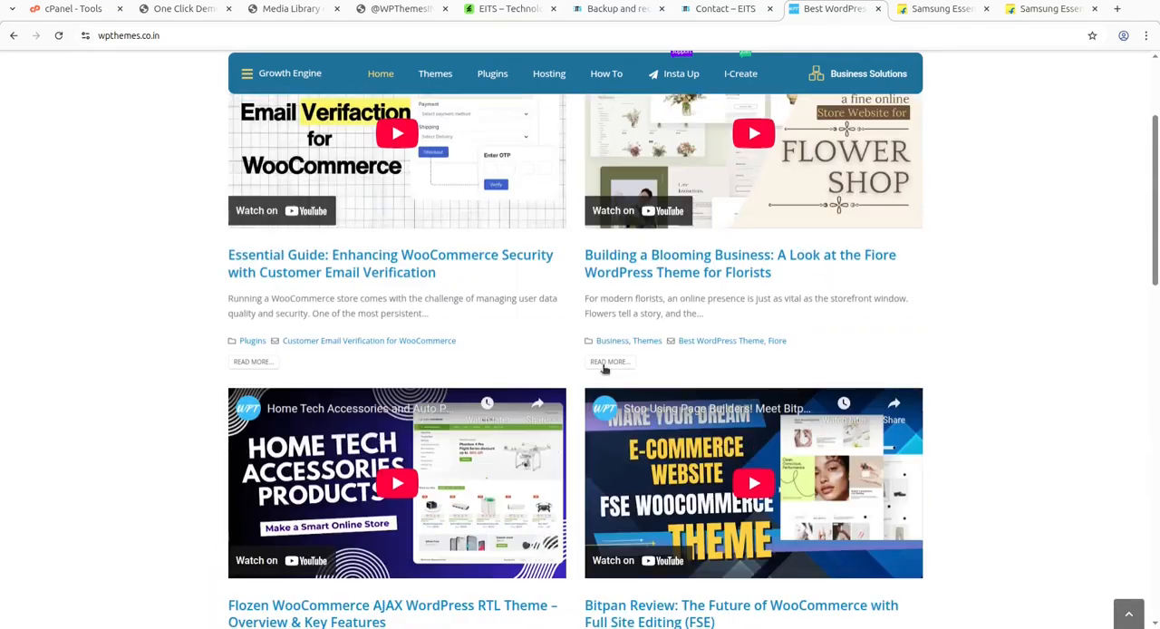
scroll(605, 369, up, 2)
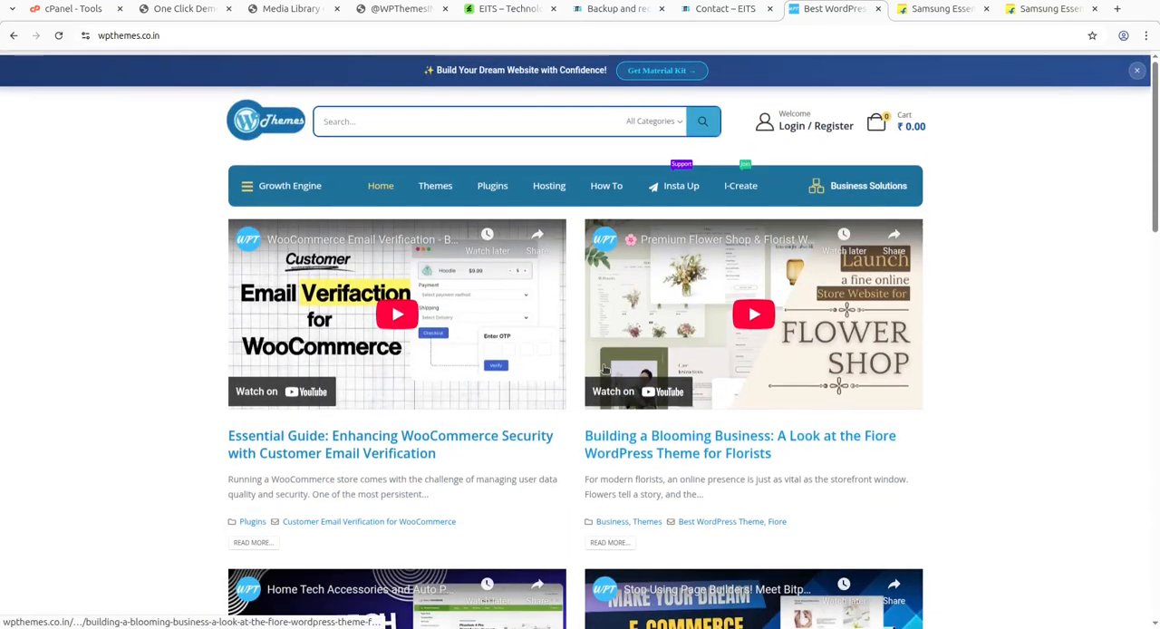
View the EITS theme's item page on ThemeForest and return to the WPThemes website.
click(498, 12)
scroll(548, 241, up, 6)
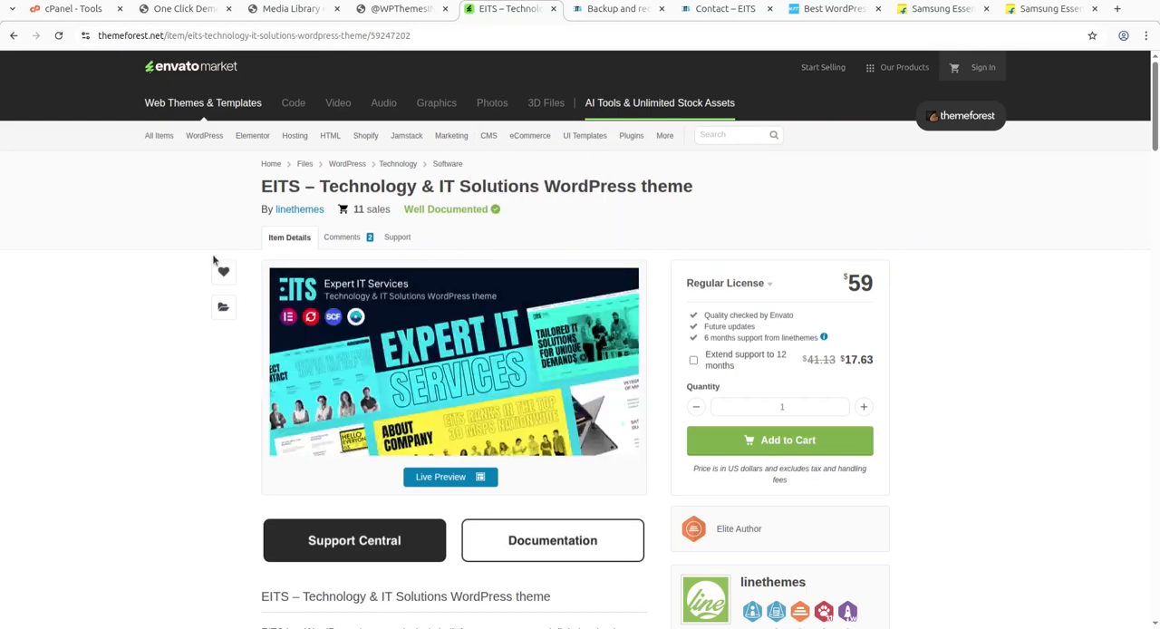
click(824, 11)
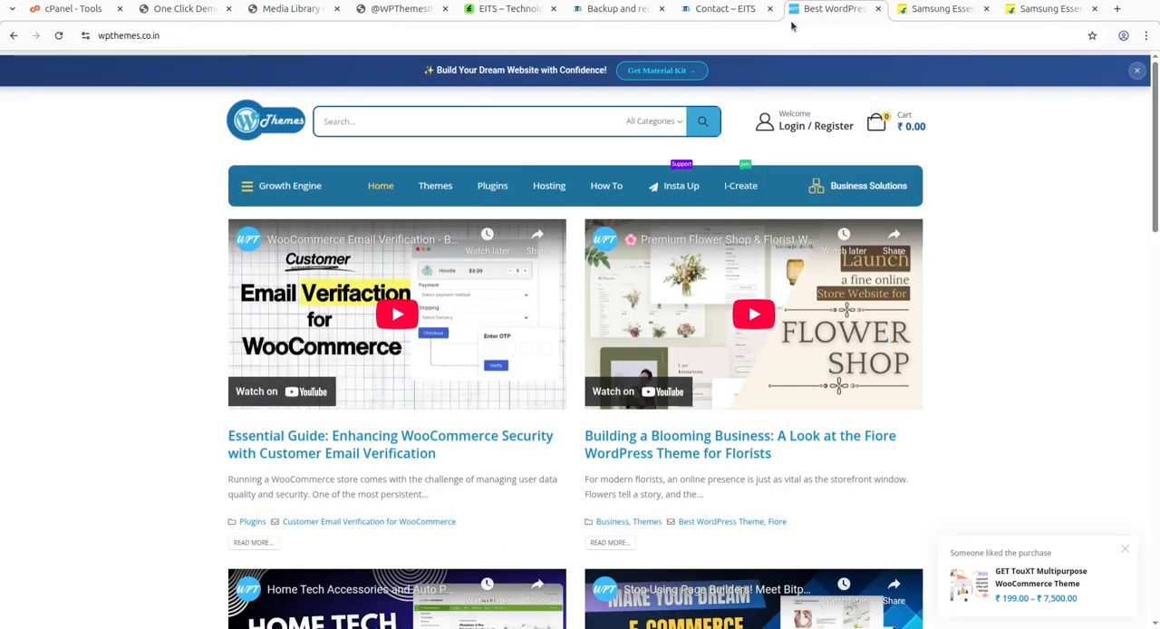
Visit the i-Create website from WPThemes, view its support chat, and close the chat and the site.
mouse_move(738, 186)
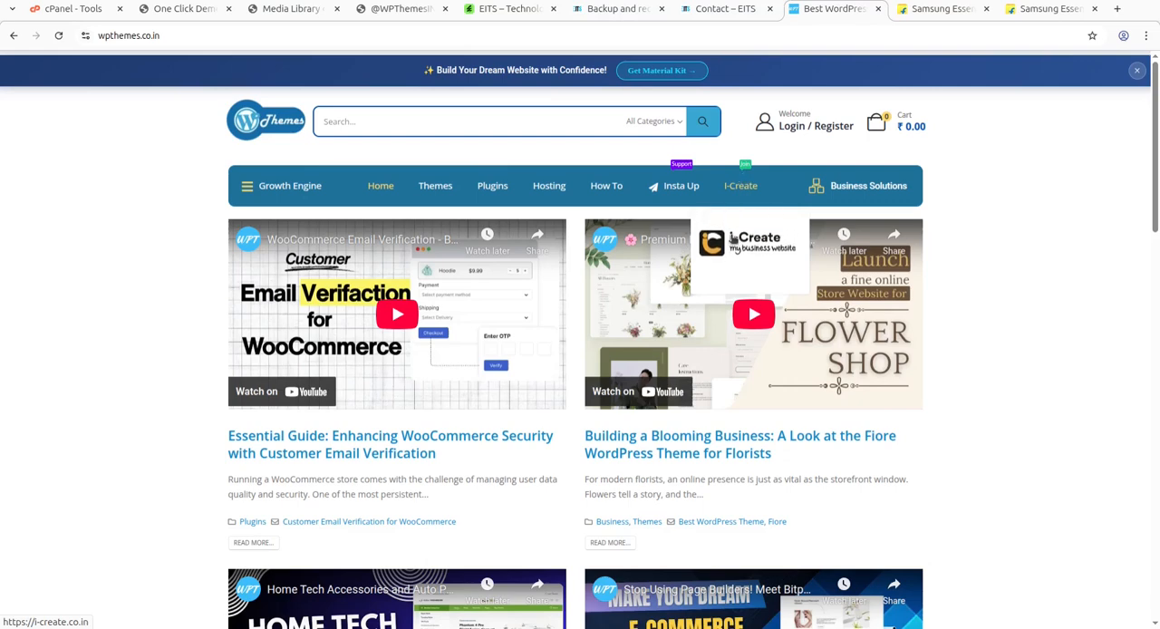
click(737, 252)
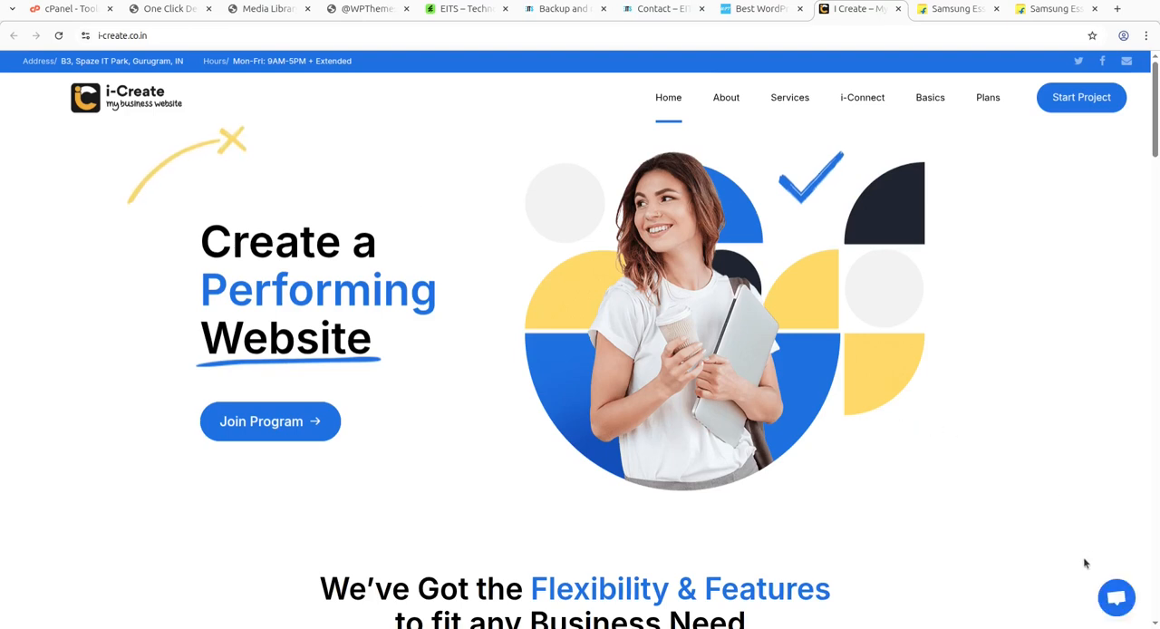
click(1116, 598)
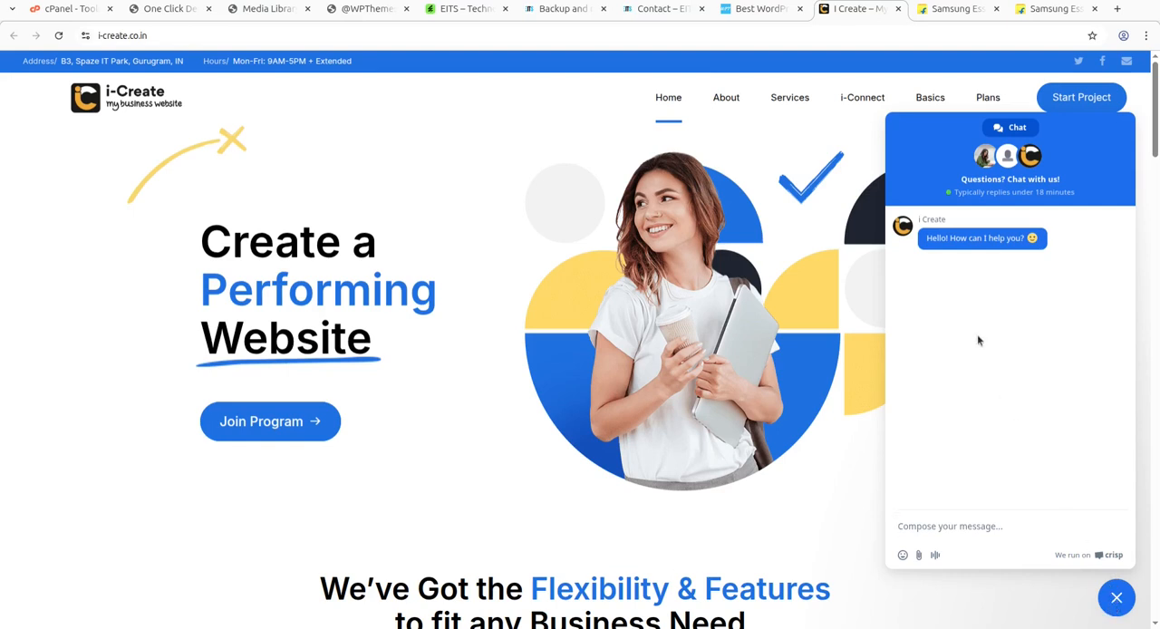
click(1115, 603)
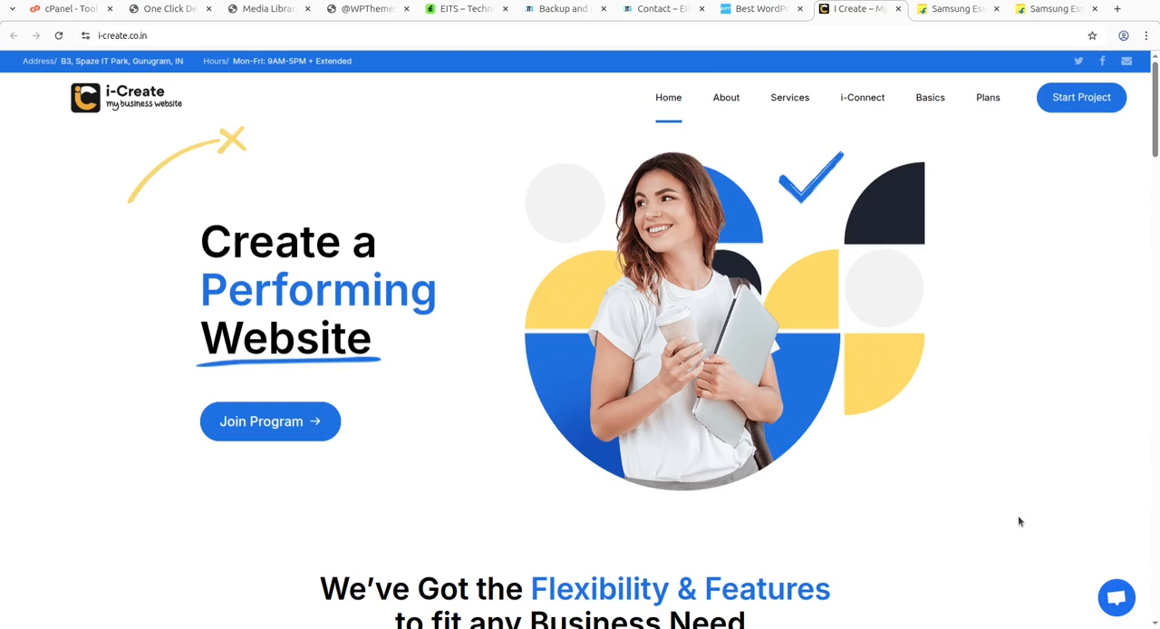
click(897, 8)
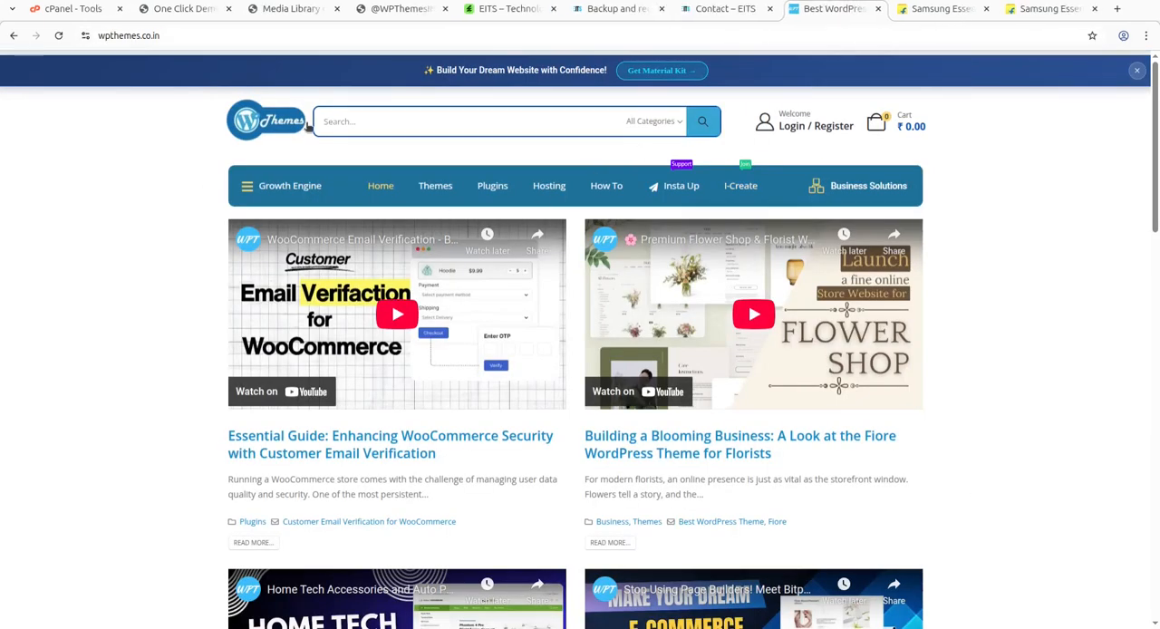
Revisit the new site's blog page and the EITS ThemeForest page, and view Flipkart's Samsung Essential S3 monitor results.
click(387, 16)
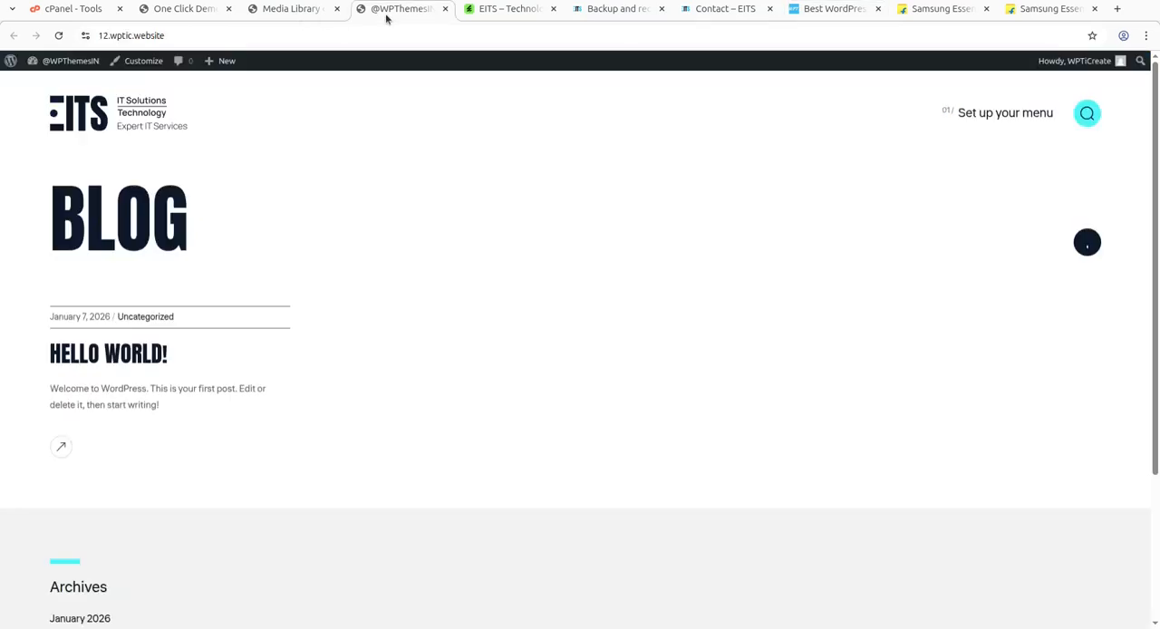
click(504, 11)
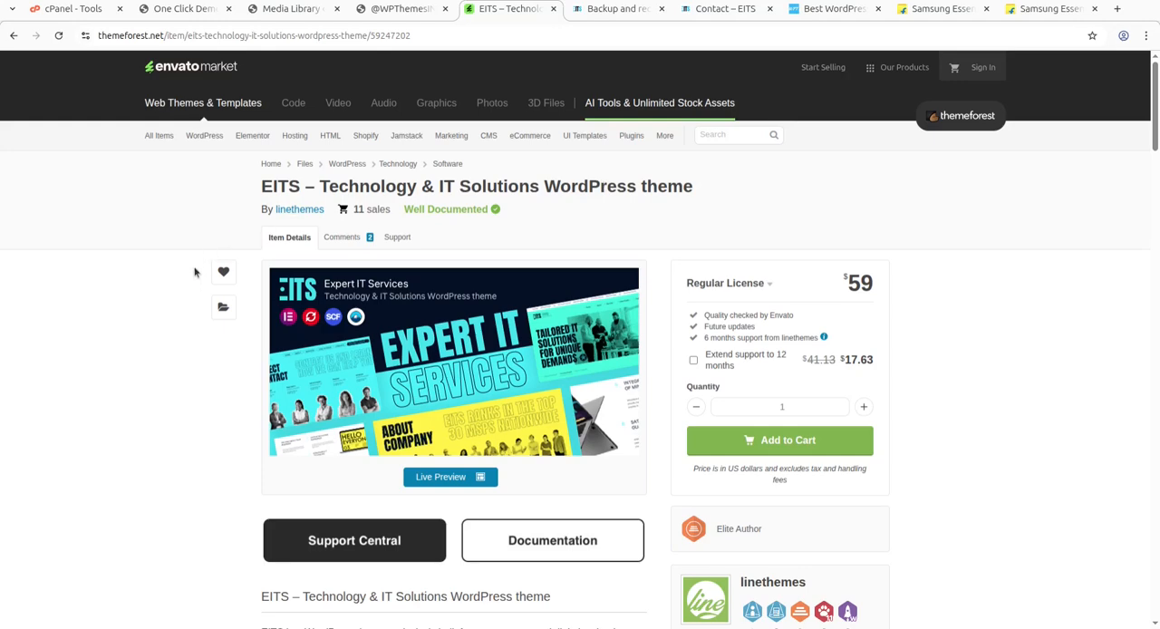
click(942, 9)
scroll(490, 251, up, 5)
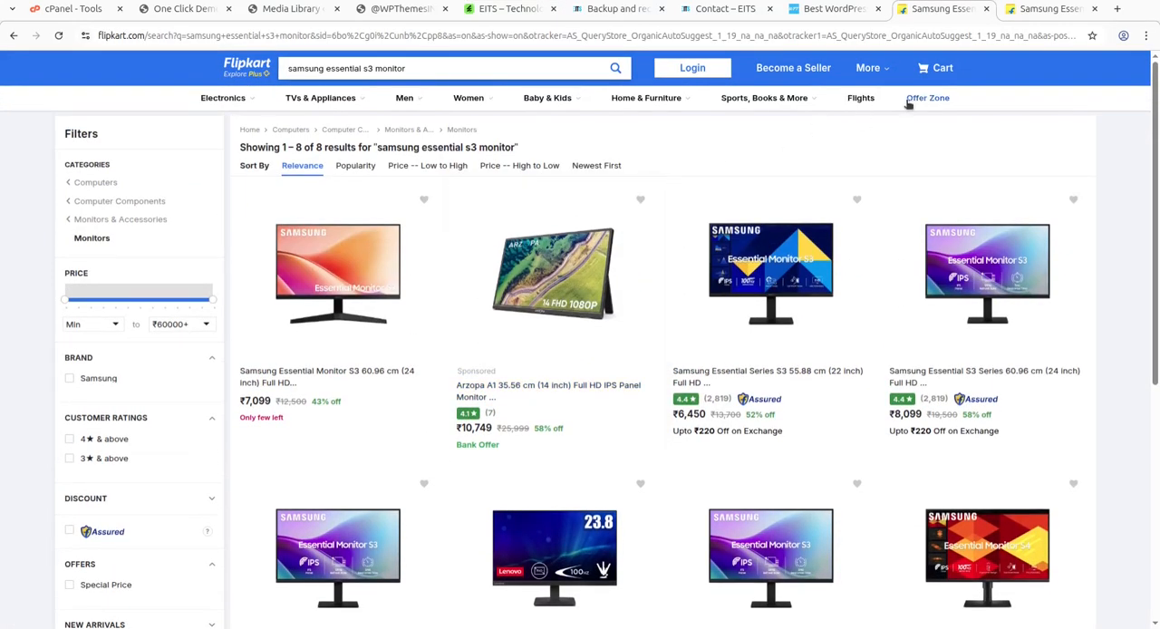
Review the Samsung Essential Series S3 22-inch monitor's product page through its ratings and reviews, and close both Flipkart pages.
click(1035, 11)
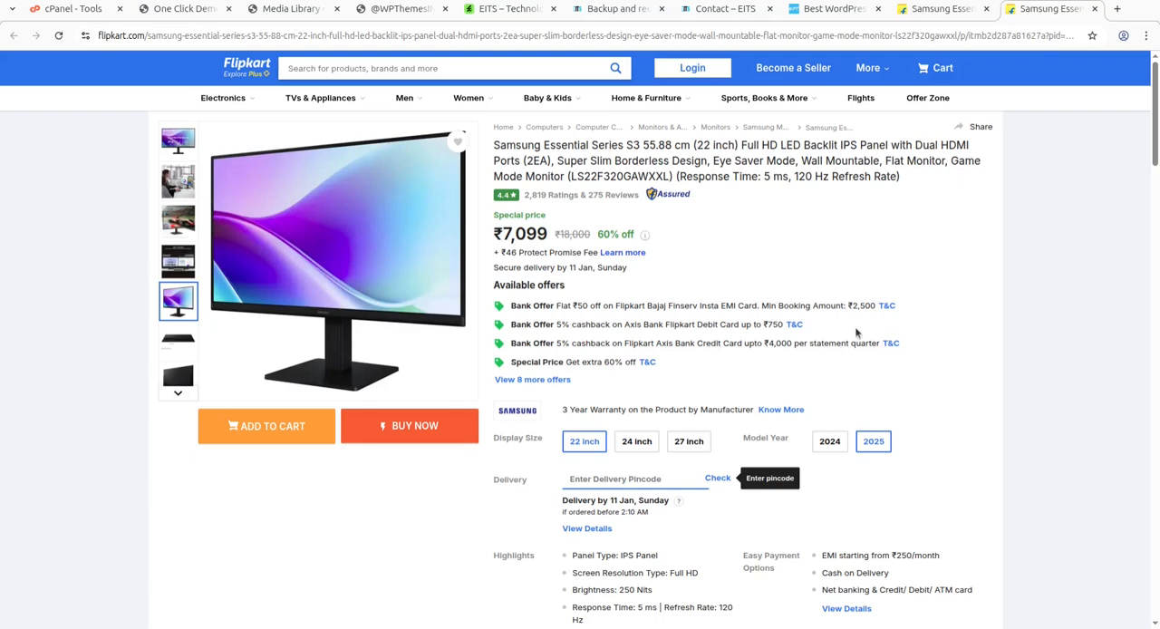
scroll(450, 482, down, 9)
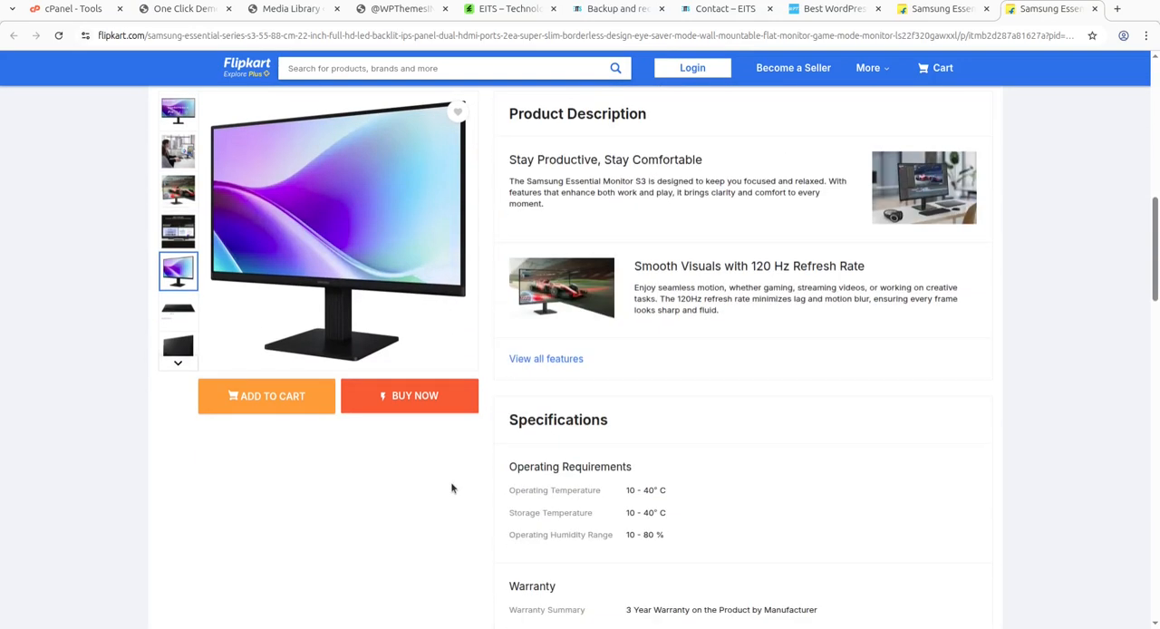
scroll(450, 485, down, 2)
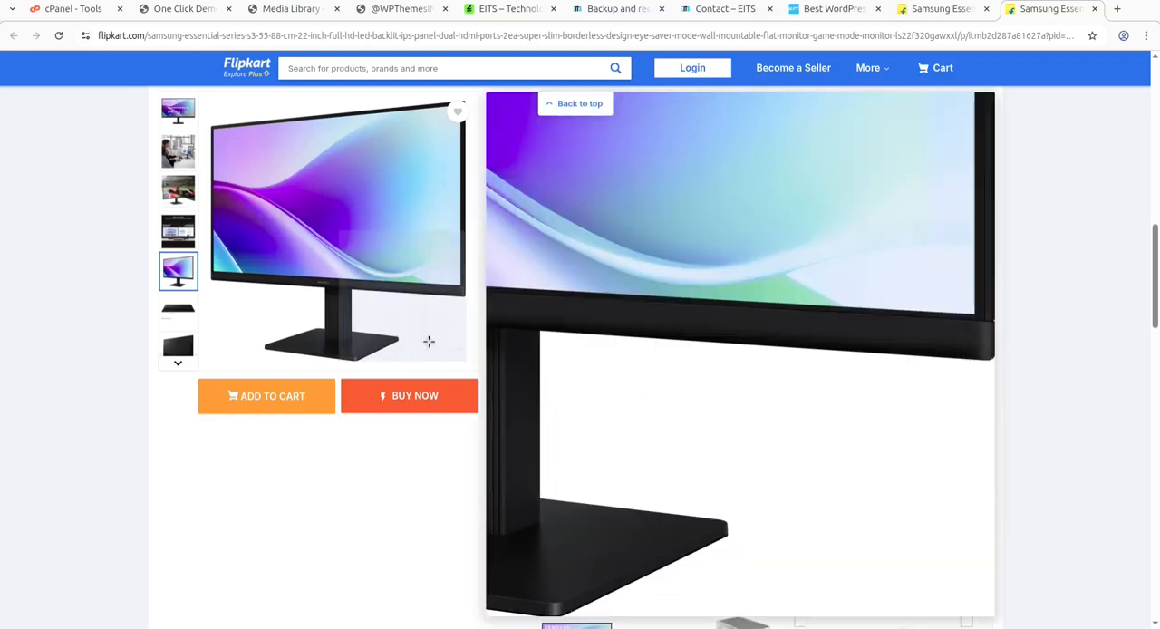
scroll(753, 378, down, 6)
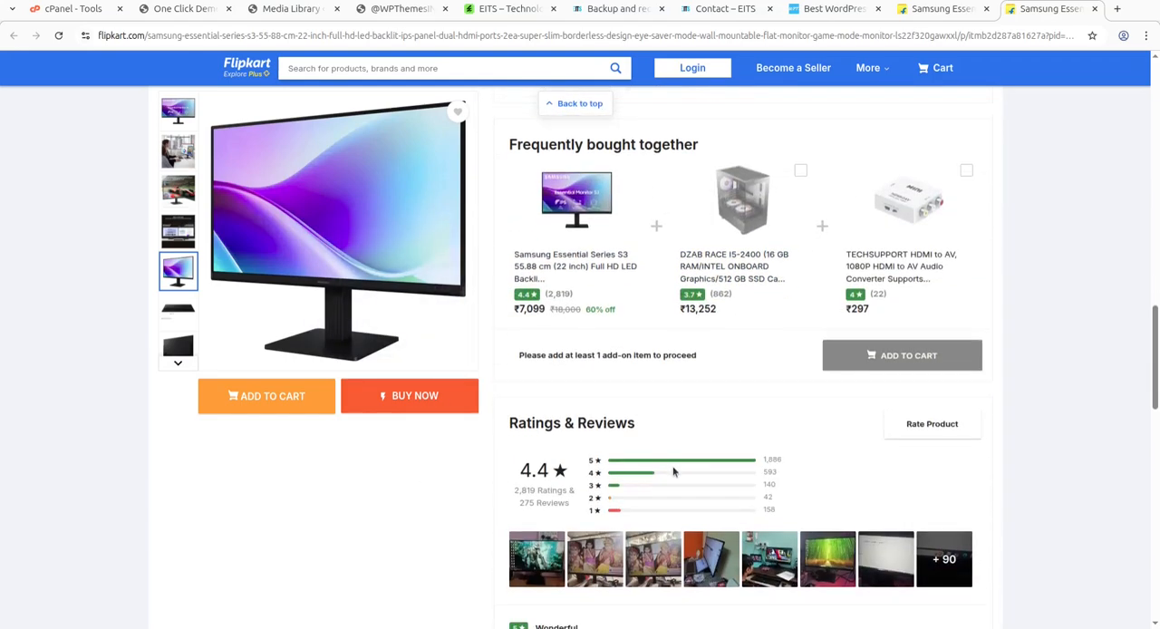
scroll(600, 458, up, 15)
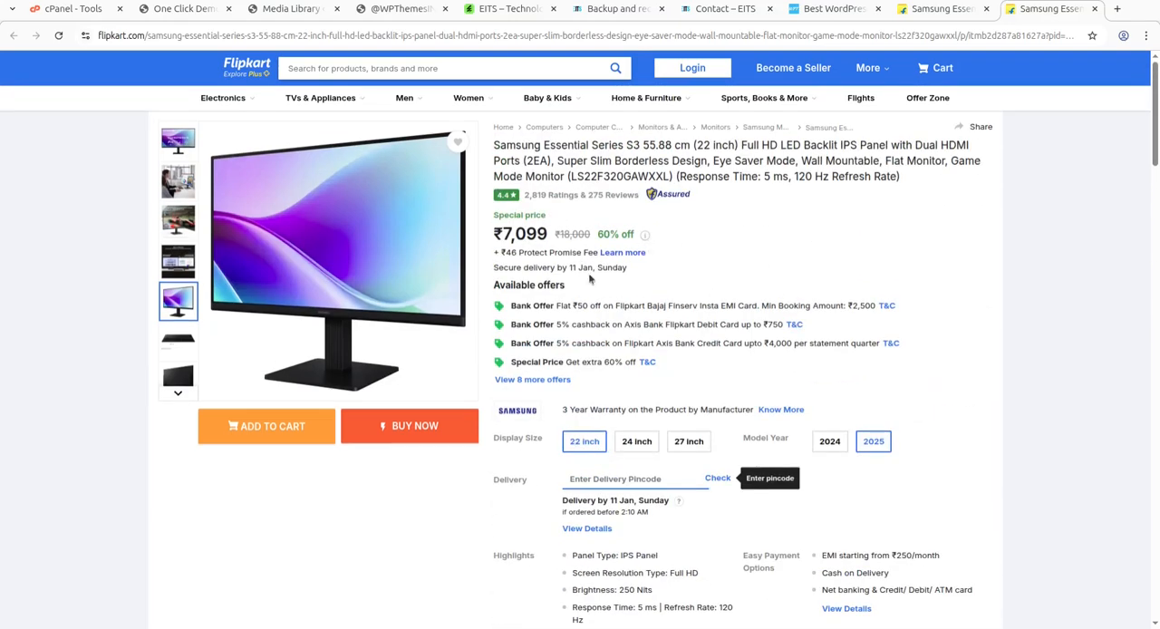
click(987, 10)
click(987, 9)
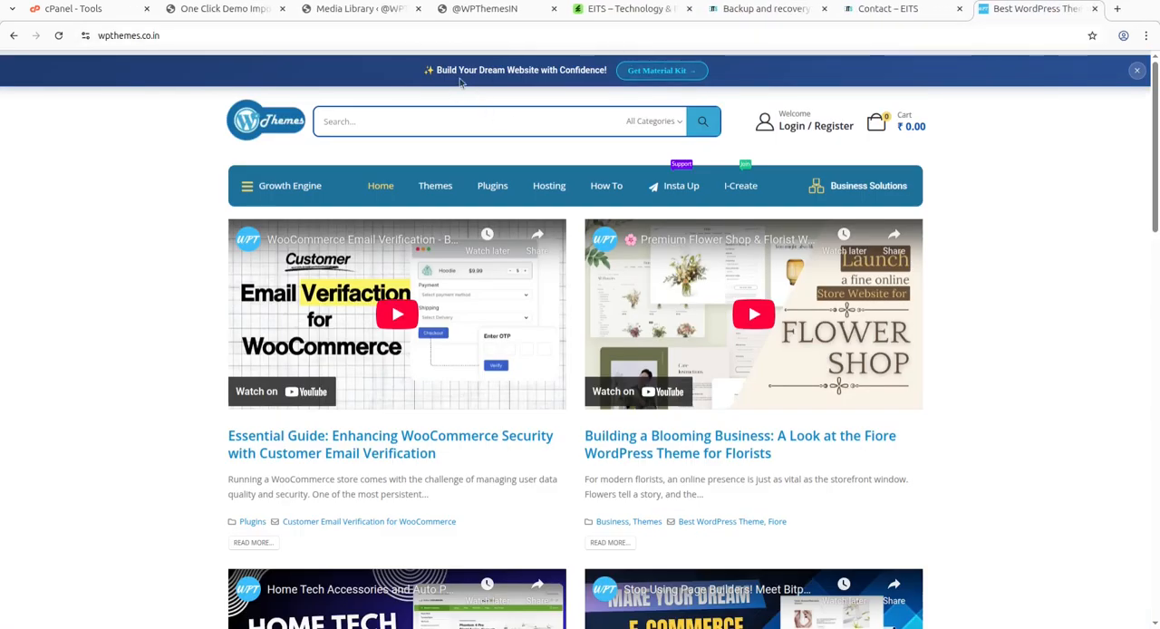
Check the new site's front page and read the status message on the One Click Demo Import page.
click(483, 12)
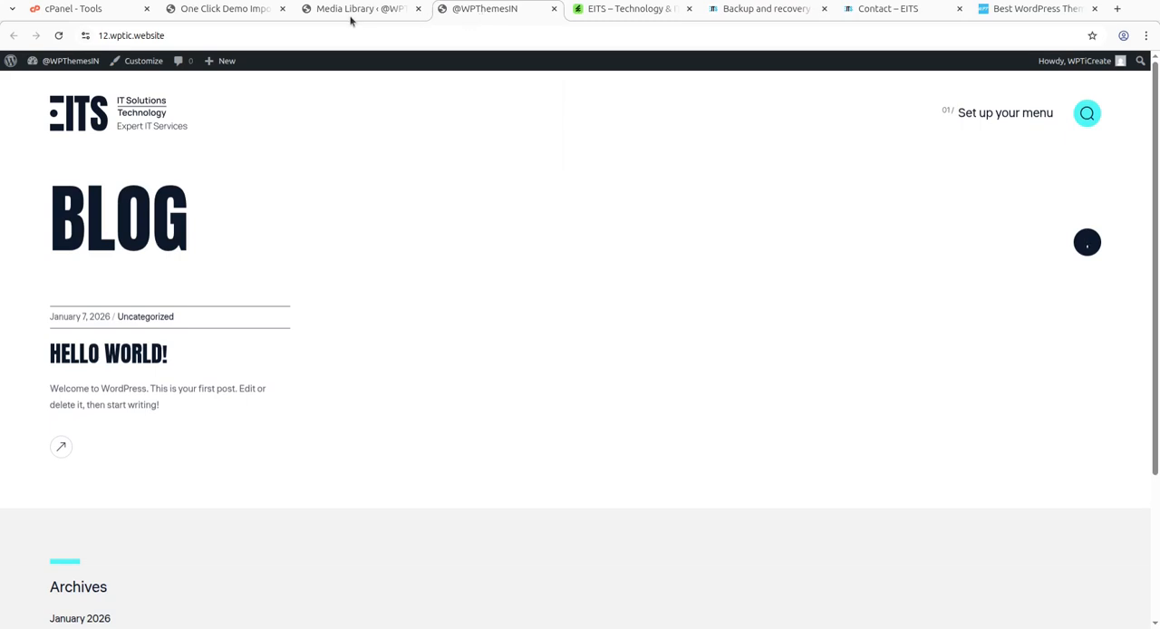
click(218, 9)
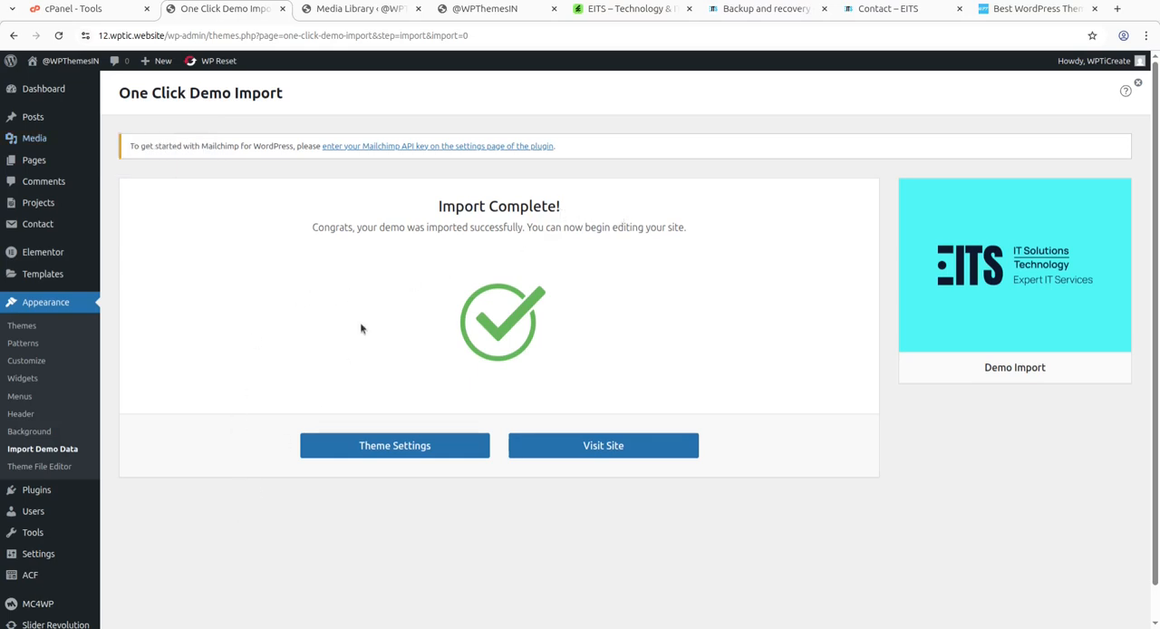
drag(302, 236, 704, 228)
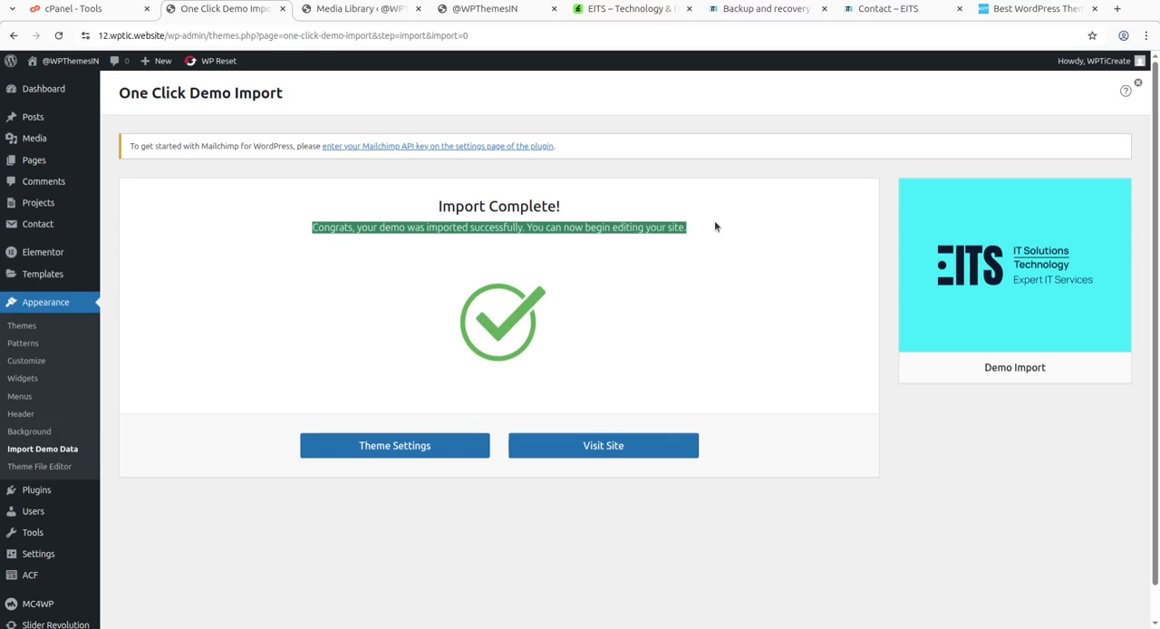
Reload the Media Library, look through its images to the end, and close it.
click(338, 11)
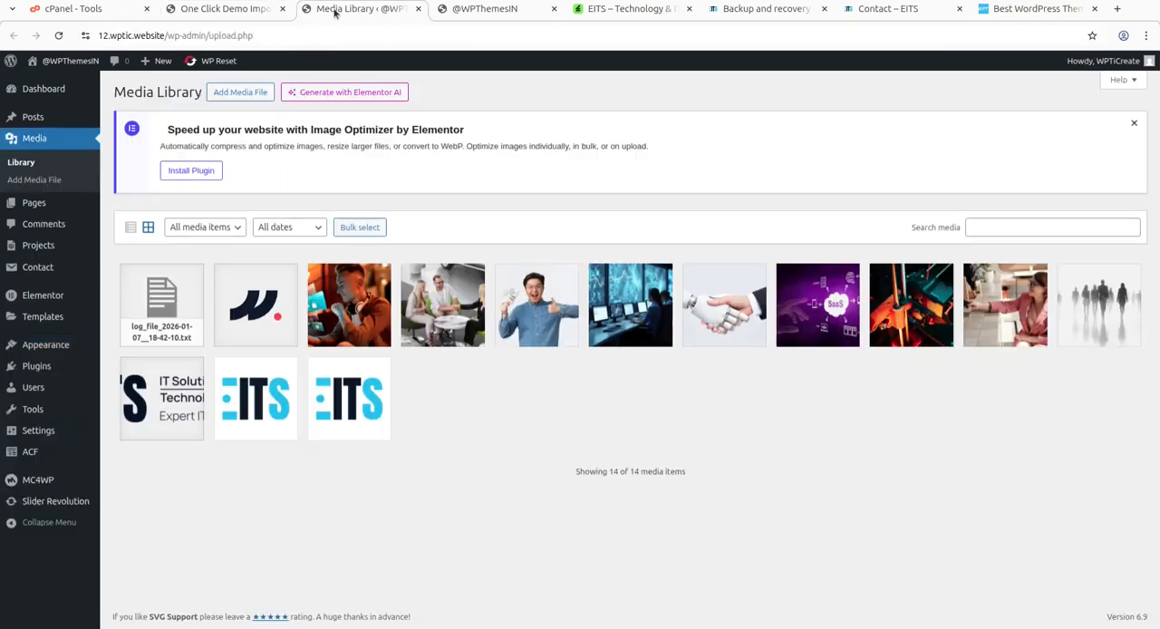
click(59, 36)
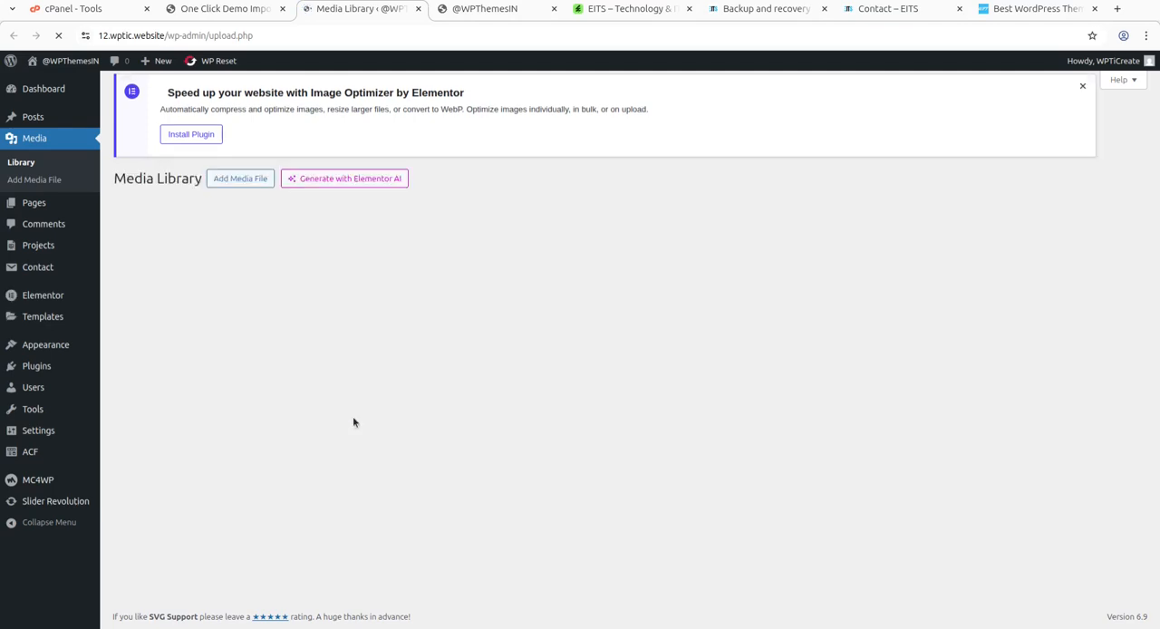
scroll(650, 421, down, 5)
scroll(650, 420, down, 1)
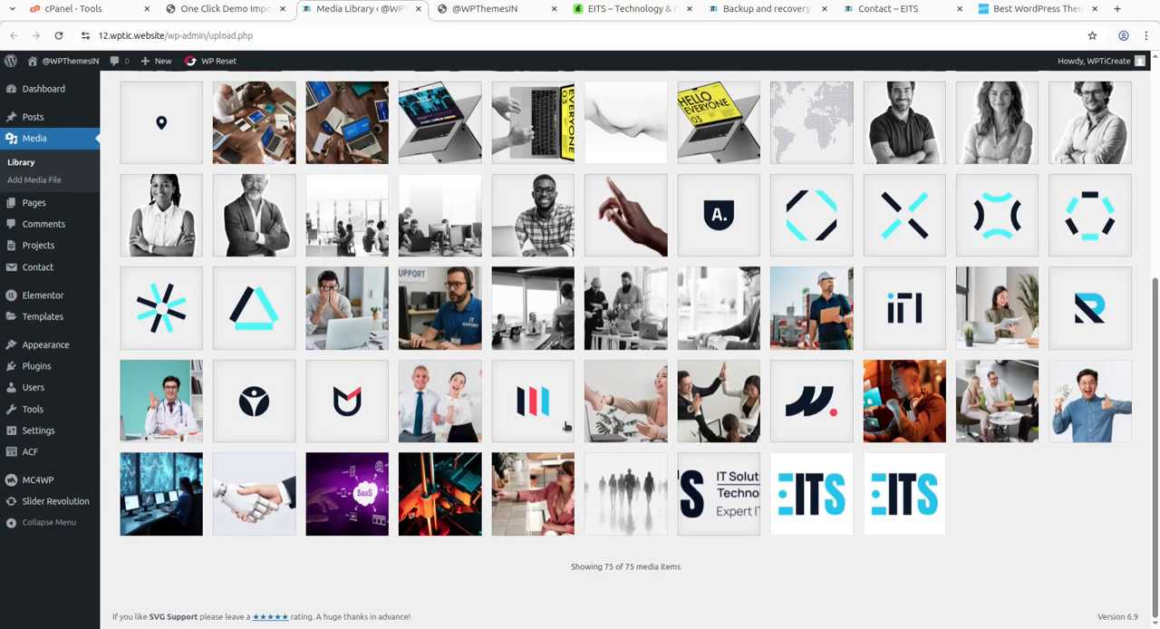
click(419, 9)
Reload the new site's front page and look at its Home submenu and its sections down to Success Stories.
click(60, 37)
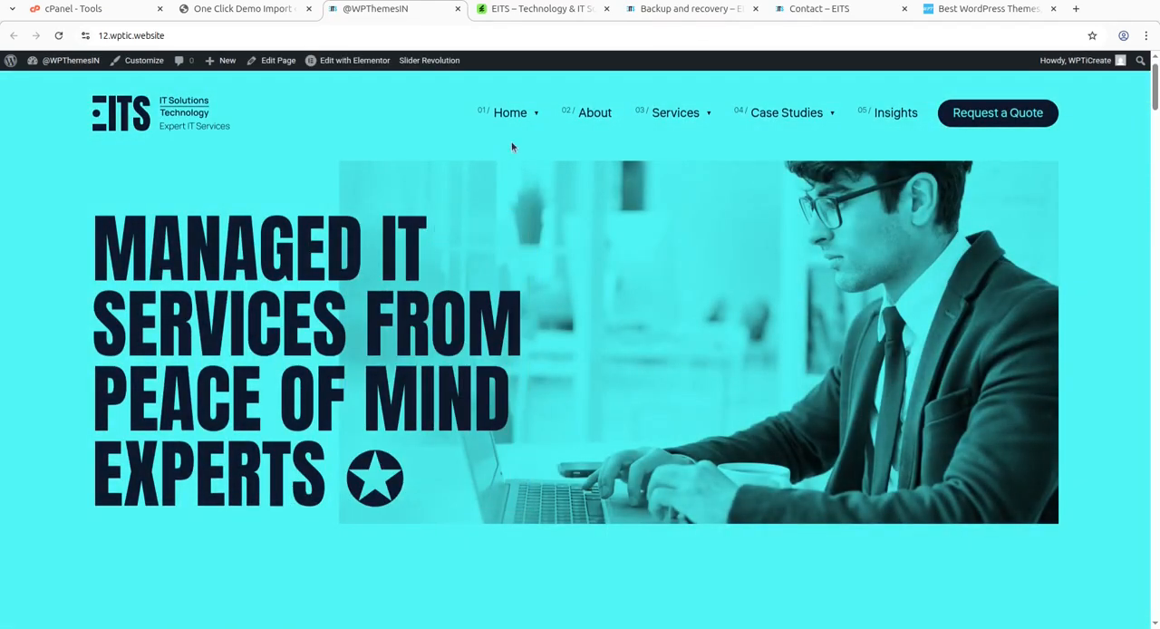
mouse_move(517, 116)
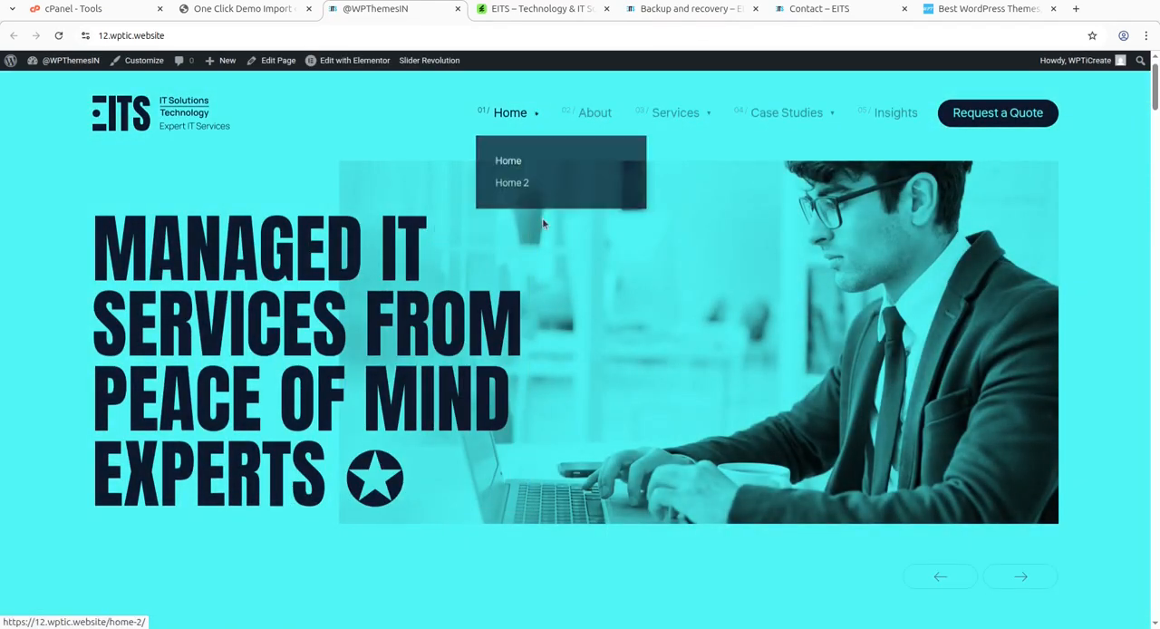
scroll(542, 254, down, 10)
scroll(514, 365, down, 8)
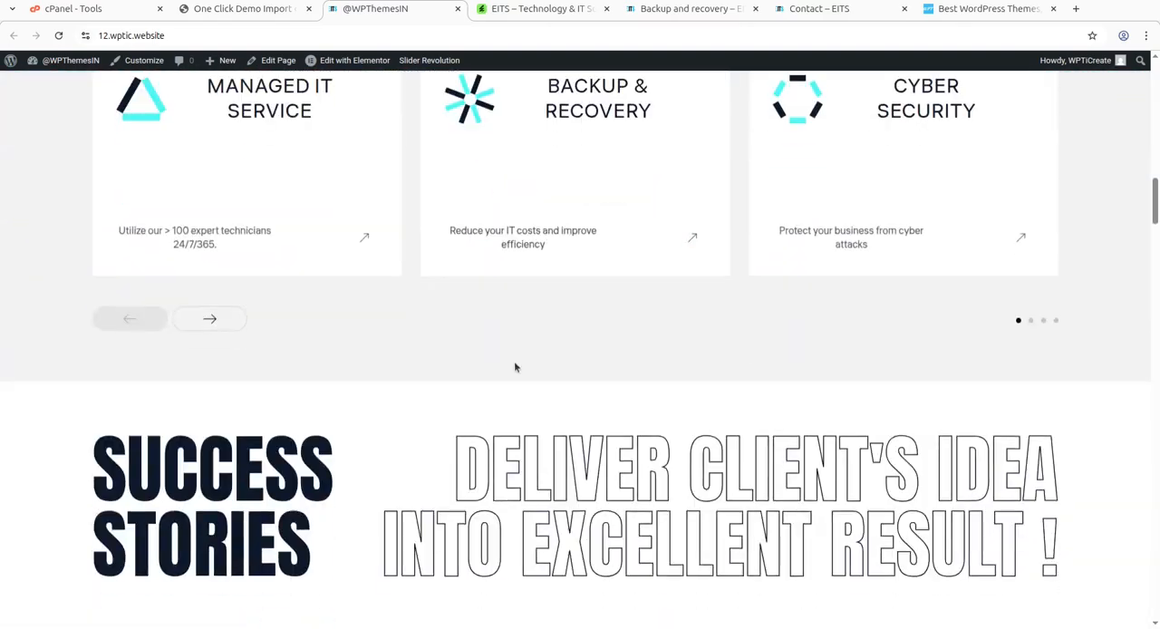
scroll(562, 191, up, 2)
scroll(572, 141, up, 4)
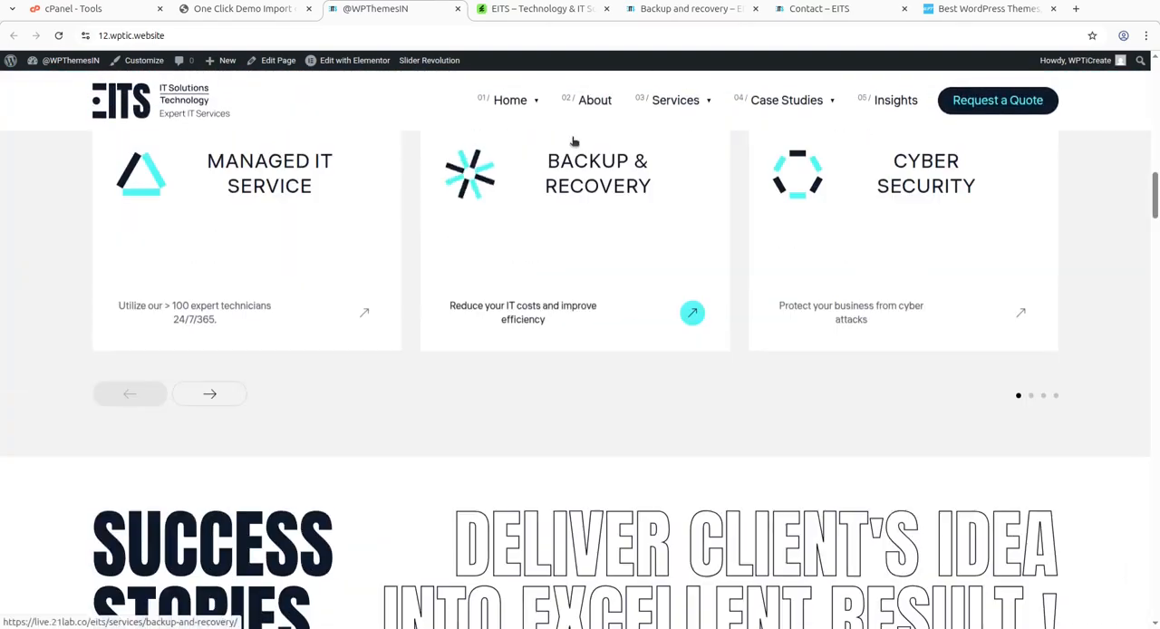
Open the new site's About page and review it down to the team member profiles.
click(591, 102)
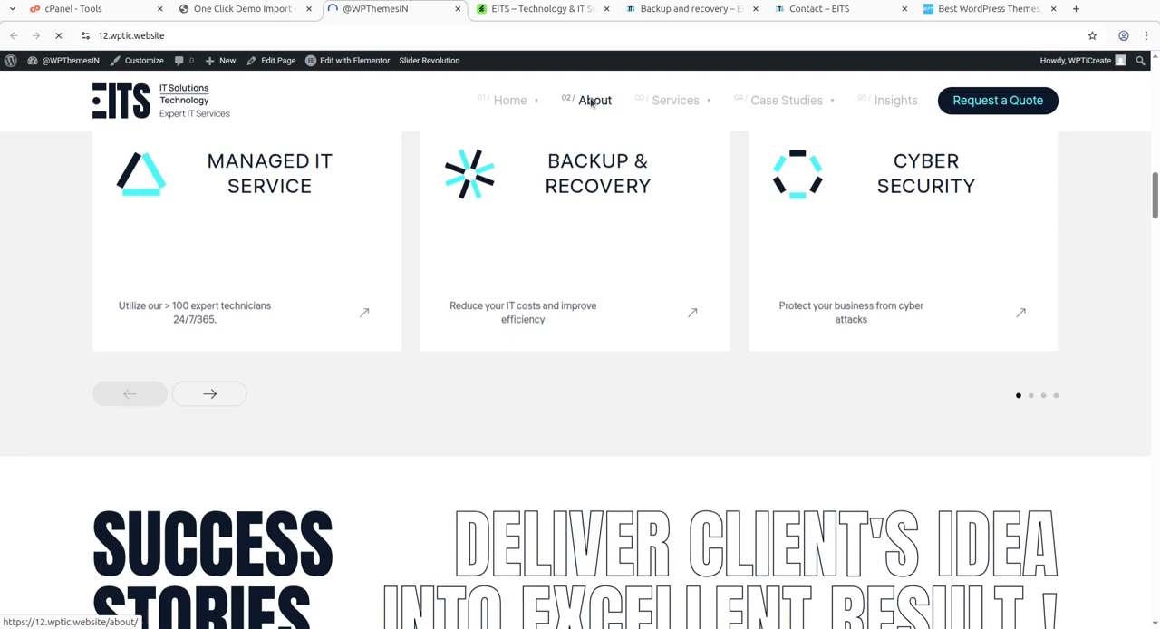
scroll(535, 314, down, 10)
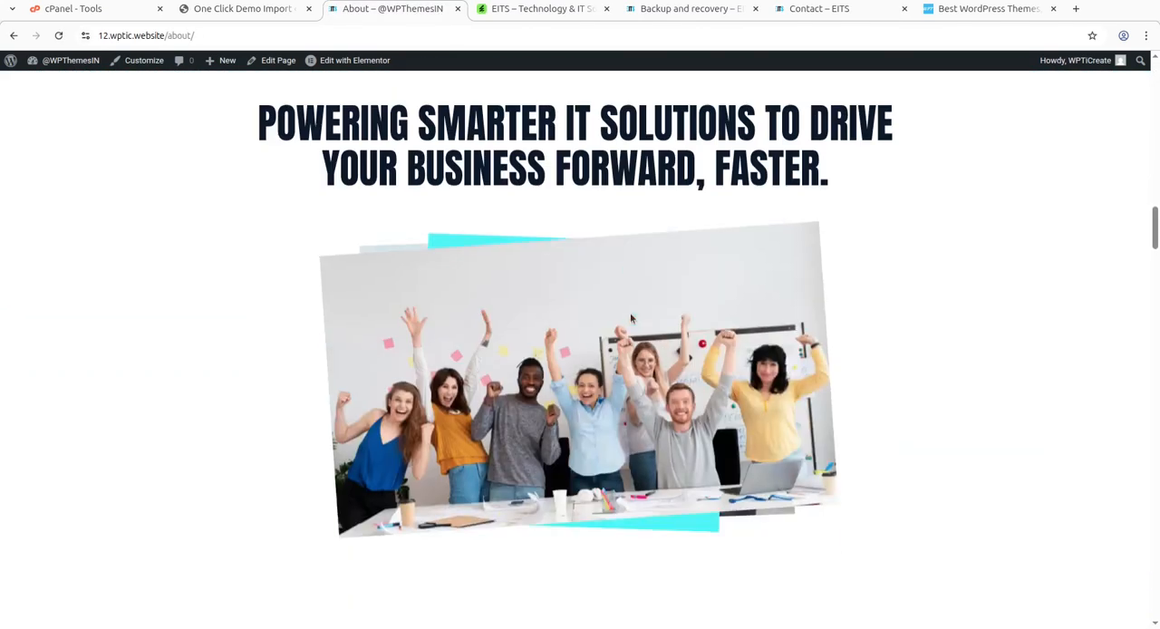
scroll(630, 318, down, 5)
scroll(651, 315, down, 5)
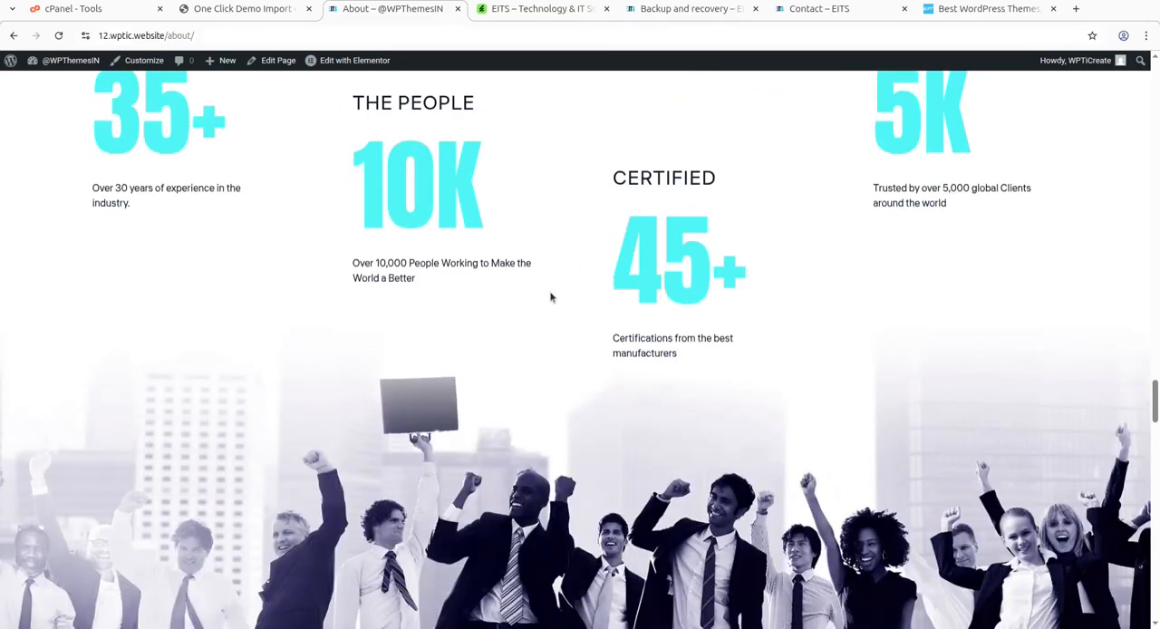
scroll(545, 303, down, 5)
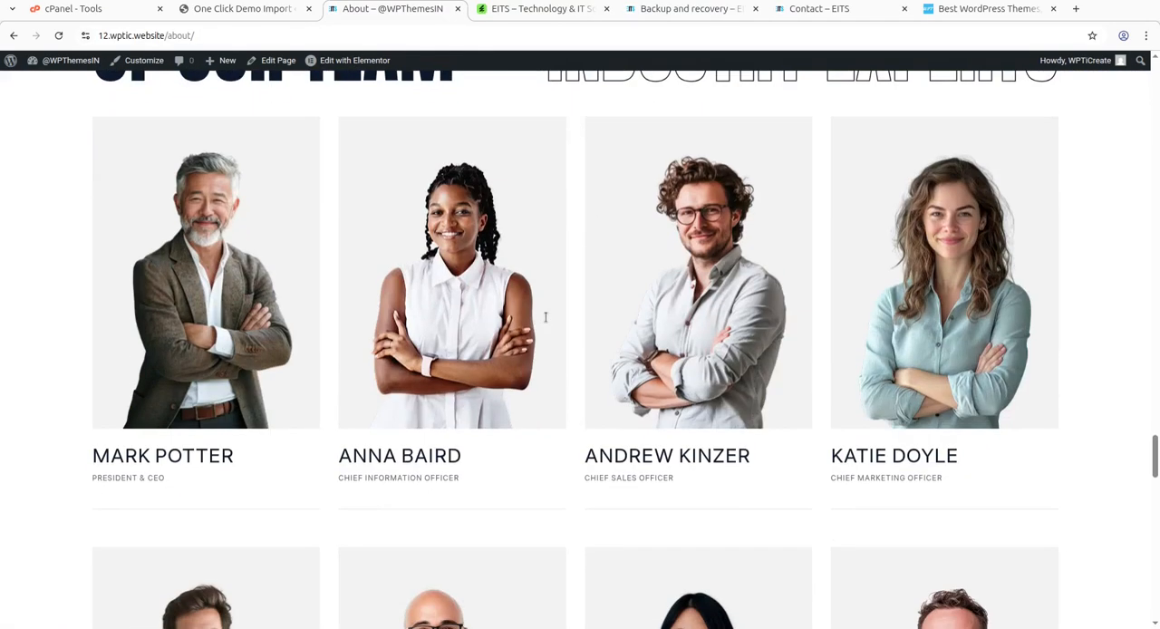
Look back over the About page up to its opening section and return to the WordPress dashboard.
scroll(387, 187, up, 10)
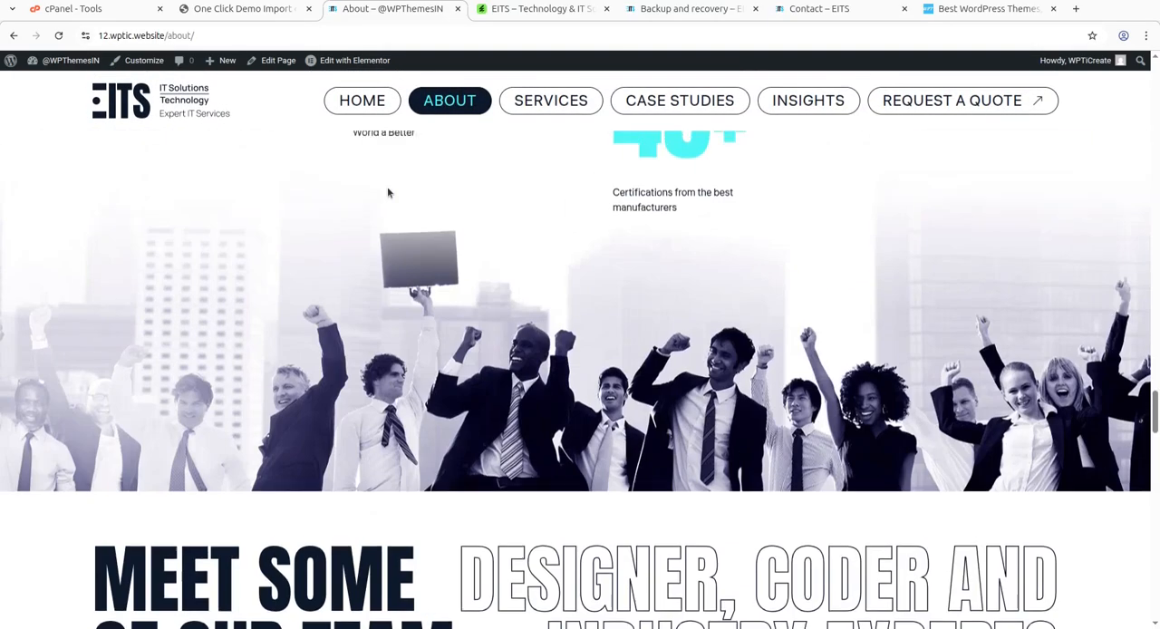
scroll(387, 187, up, 5)
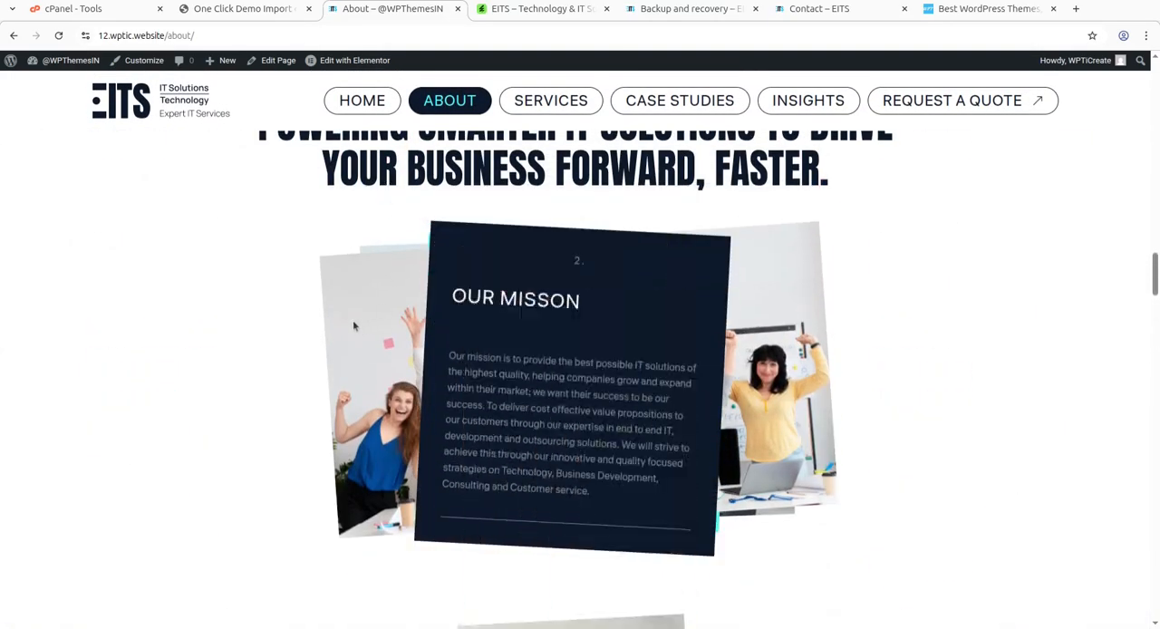
scroll(353, 326, up, 2)
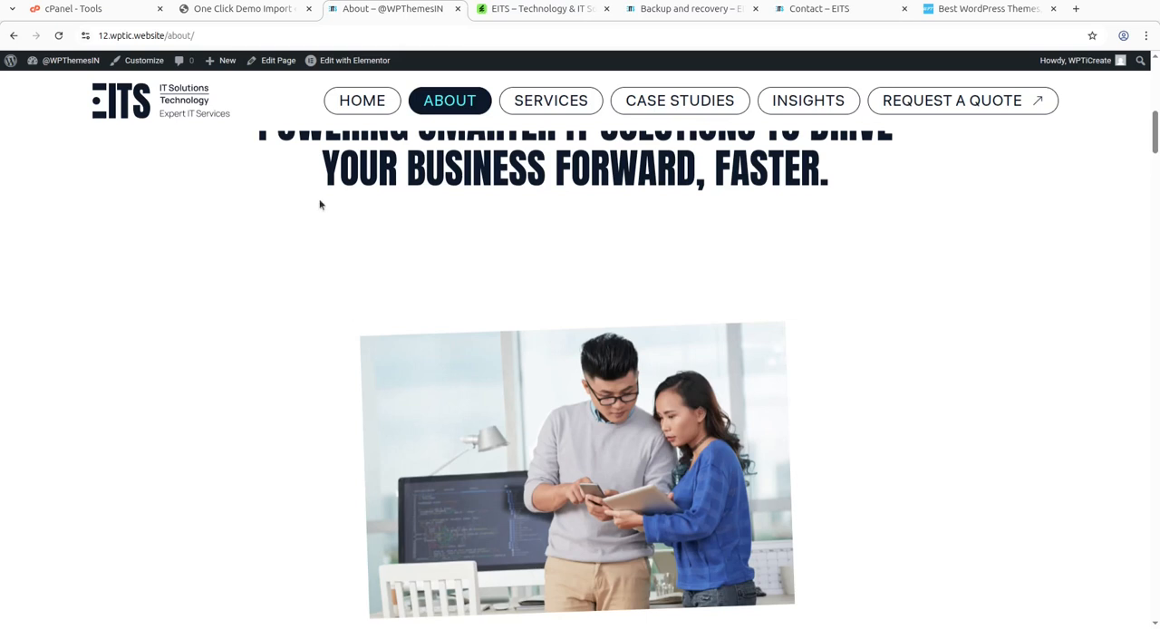
click(250, 11)
click(42, 94)
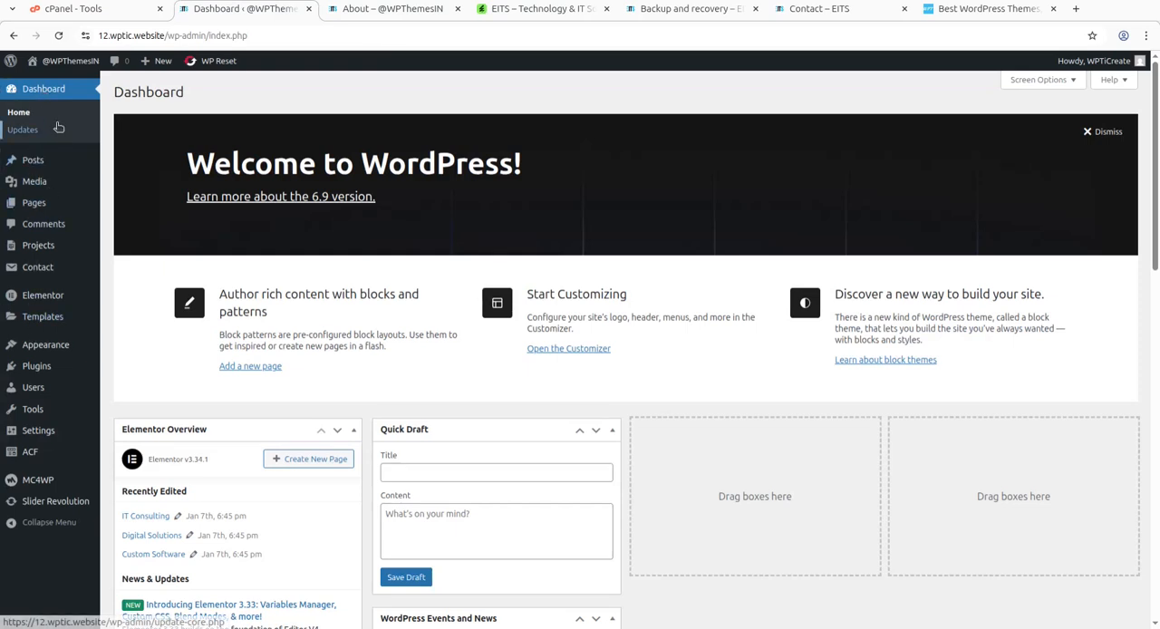
Open the theme Customizer and look at the logo variants offered in its Logos section.
mouse_move(34, 213)
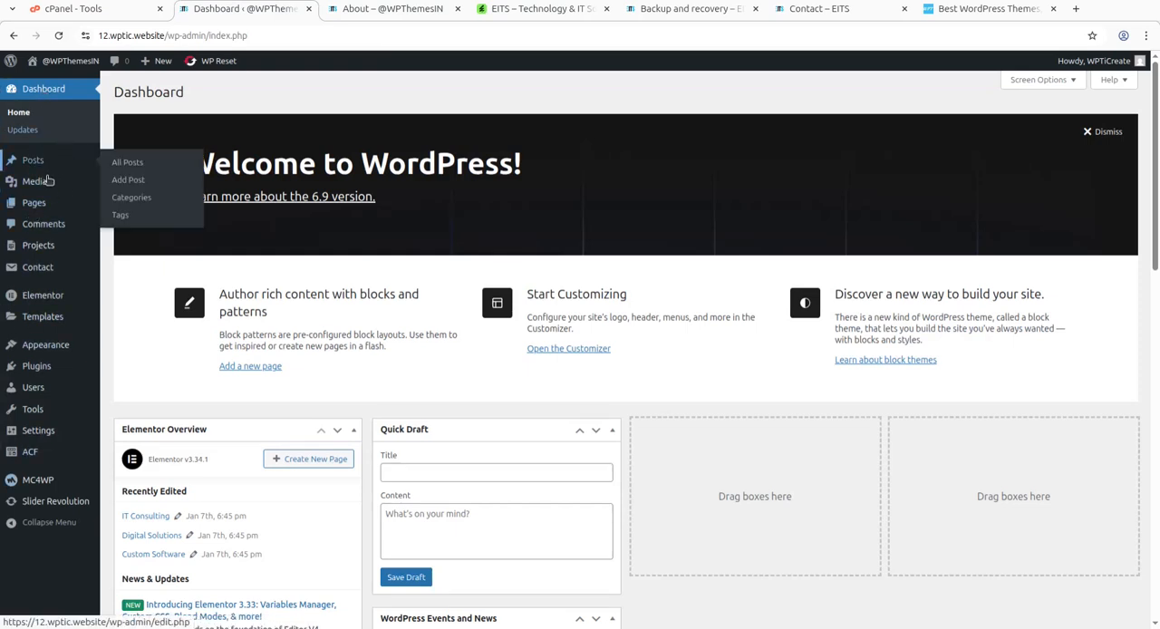
mouse_move(48, 352)
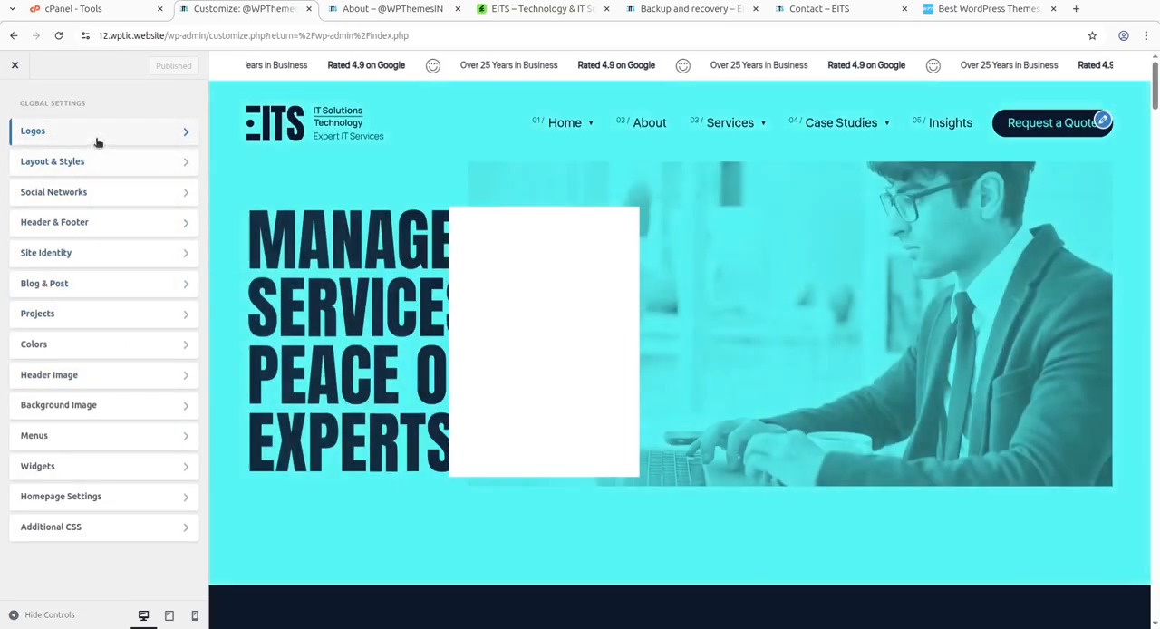
click(96, 134)
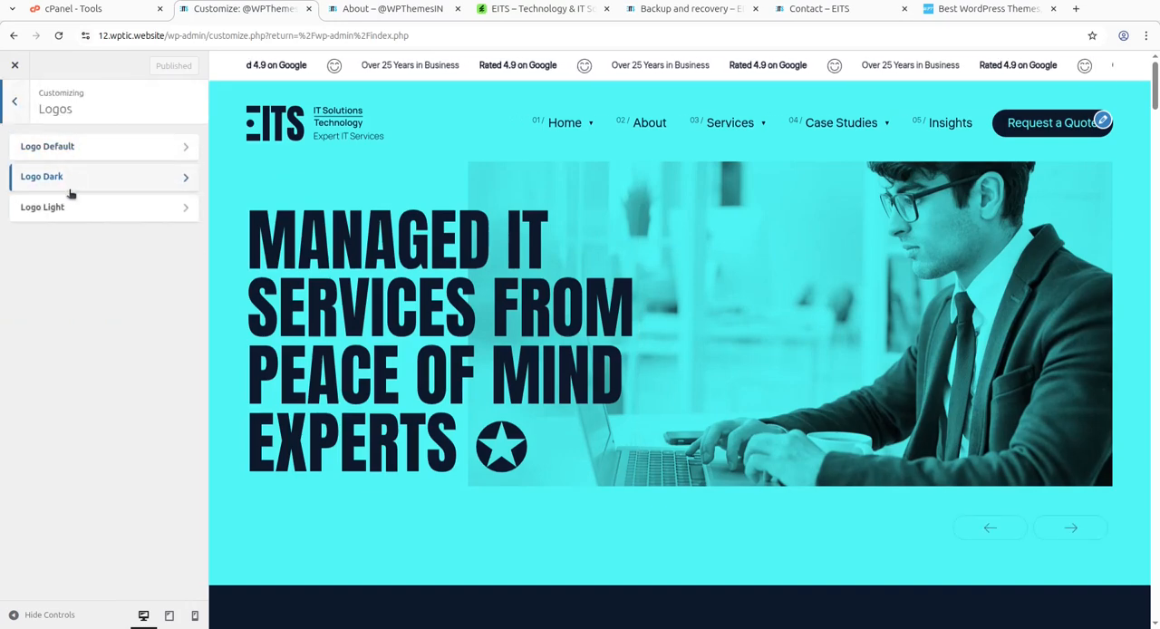
click(12, 106)
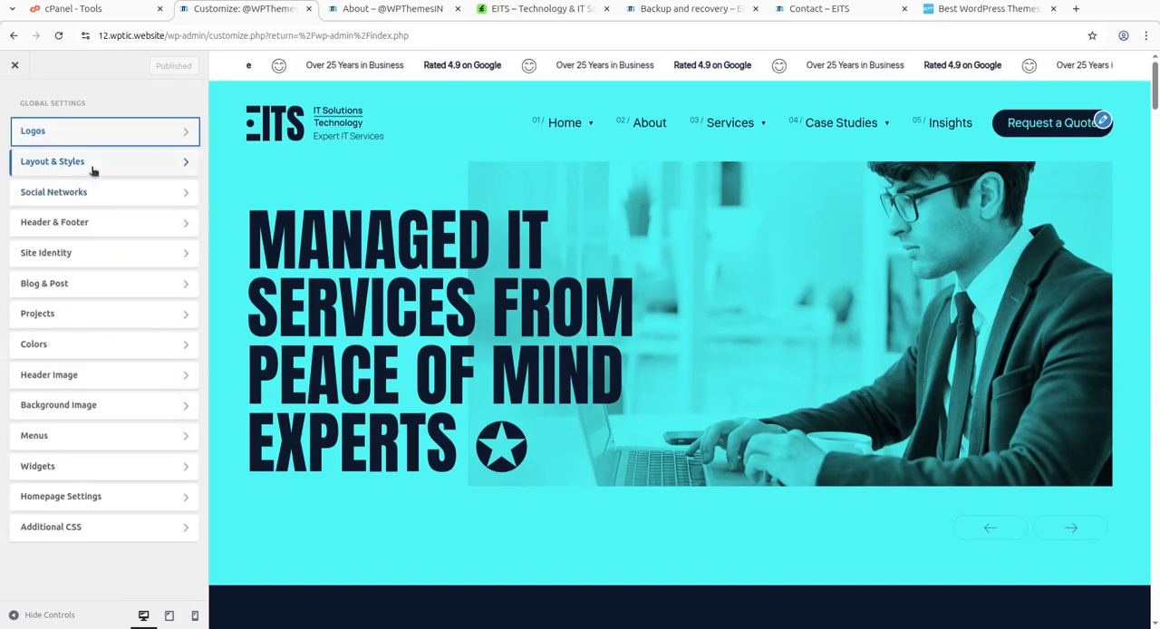
Look through the Color & Typography and Button settings under Layout & Styles.
click(90, 165)
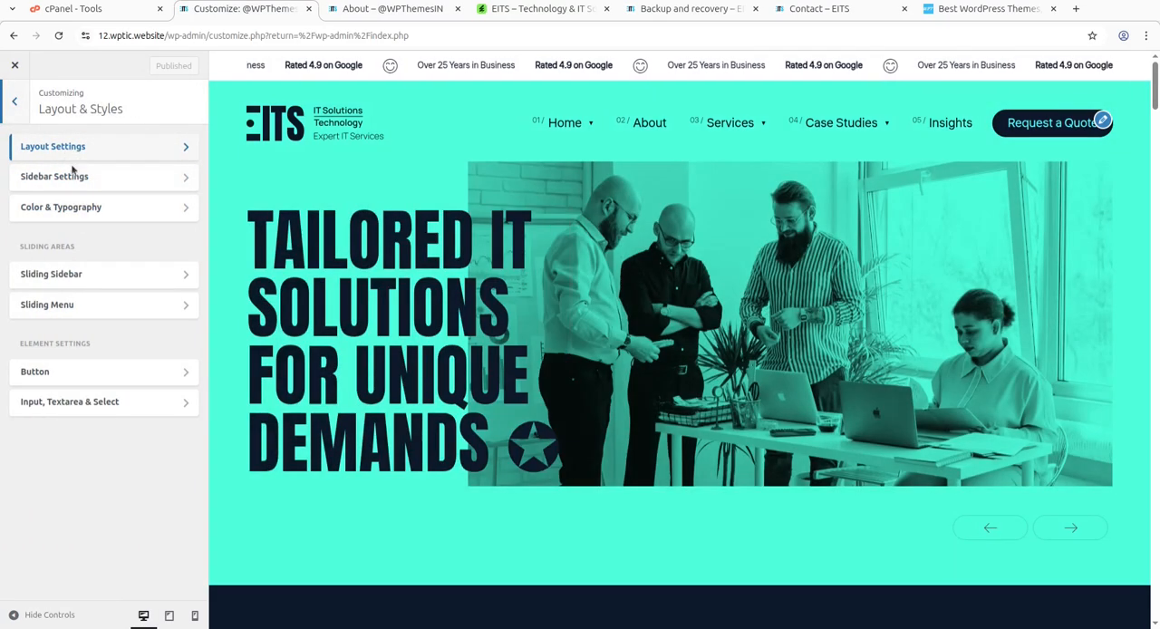
click(83, 209)
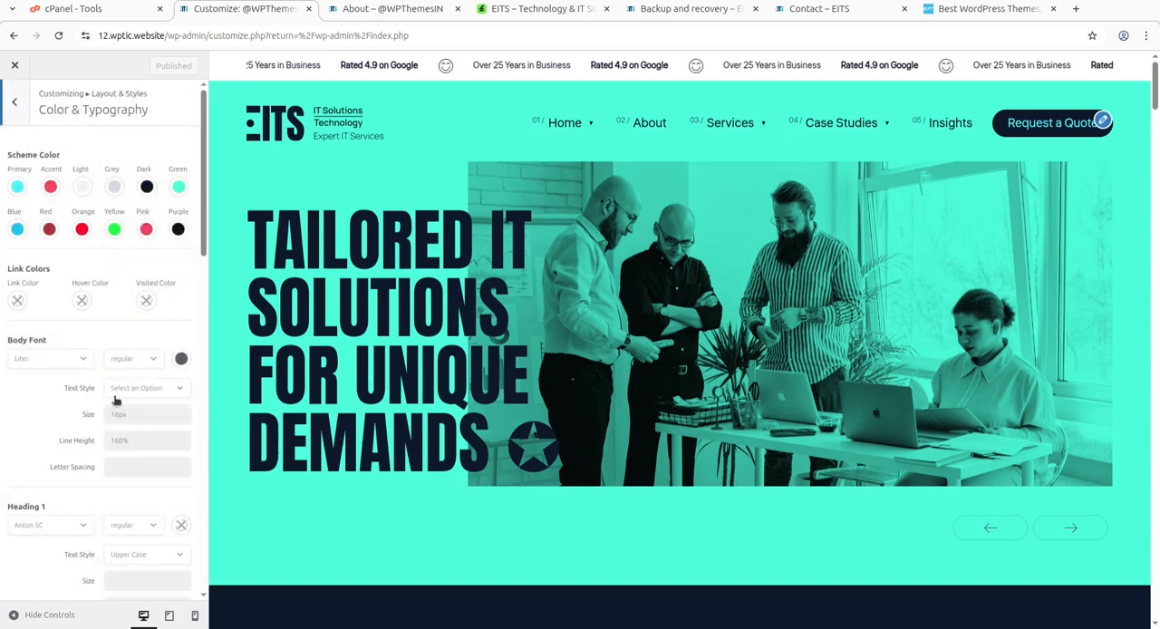
click(15, 109)
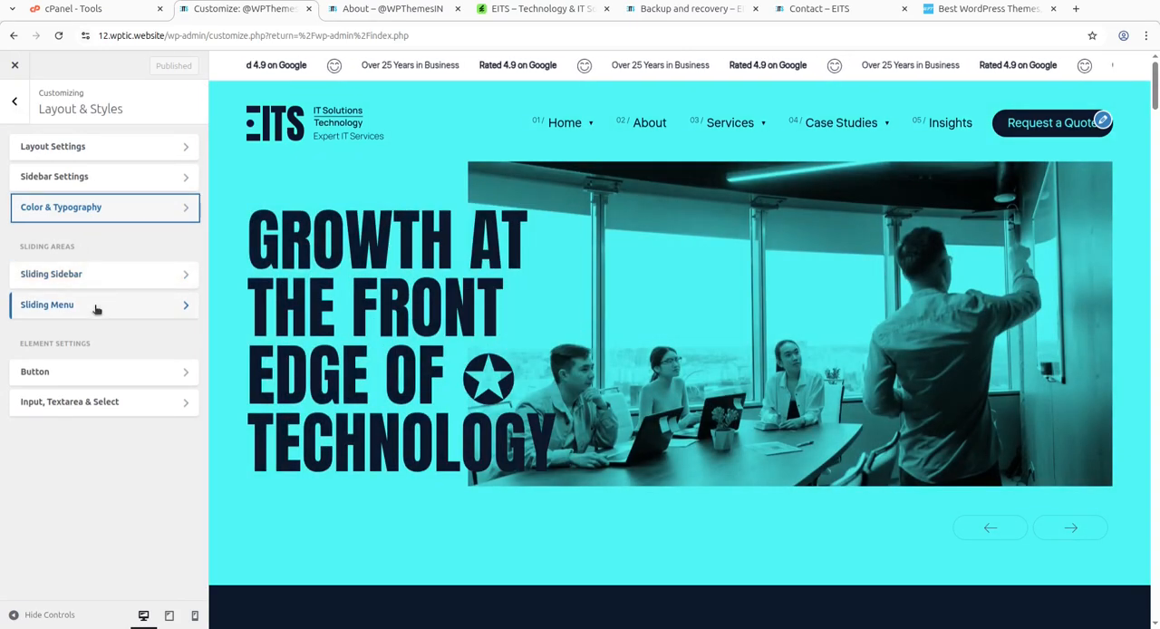
click(107, 374)
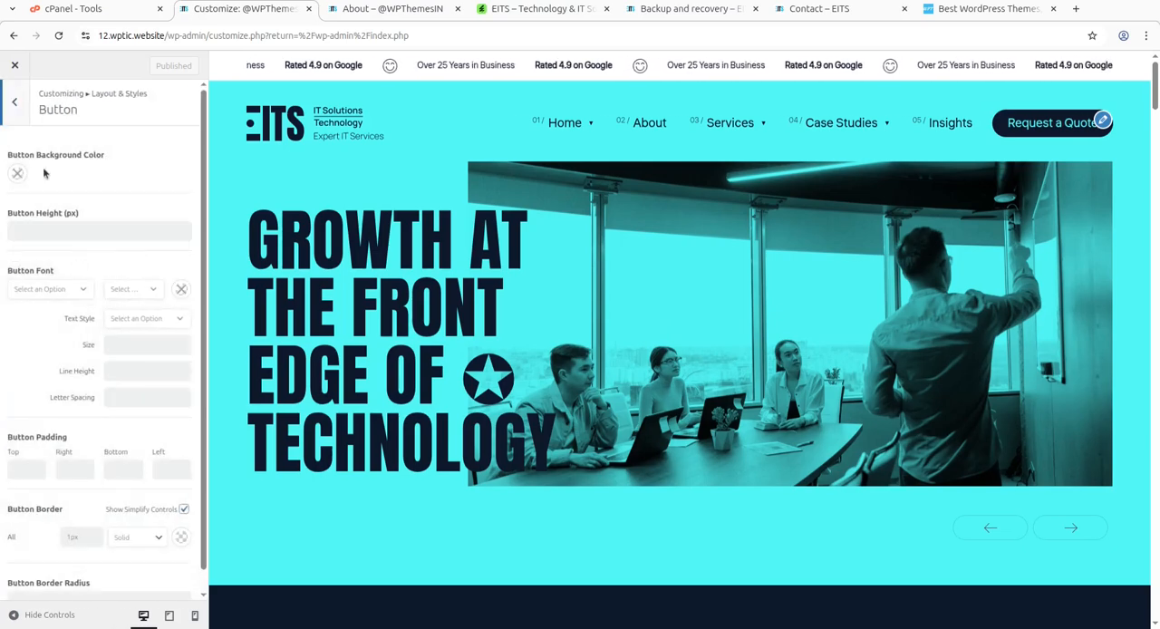
click(16, 107)
click(15, 107)
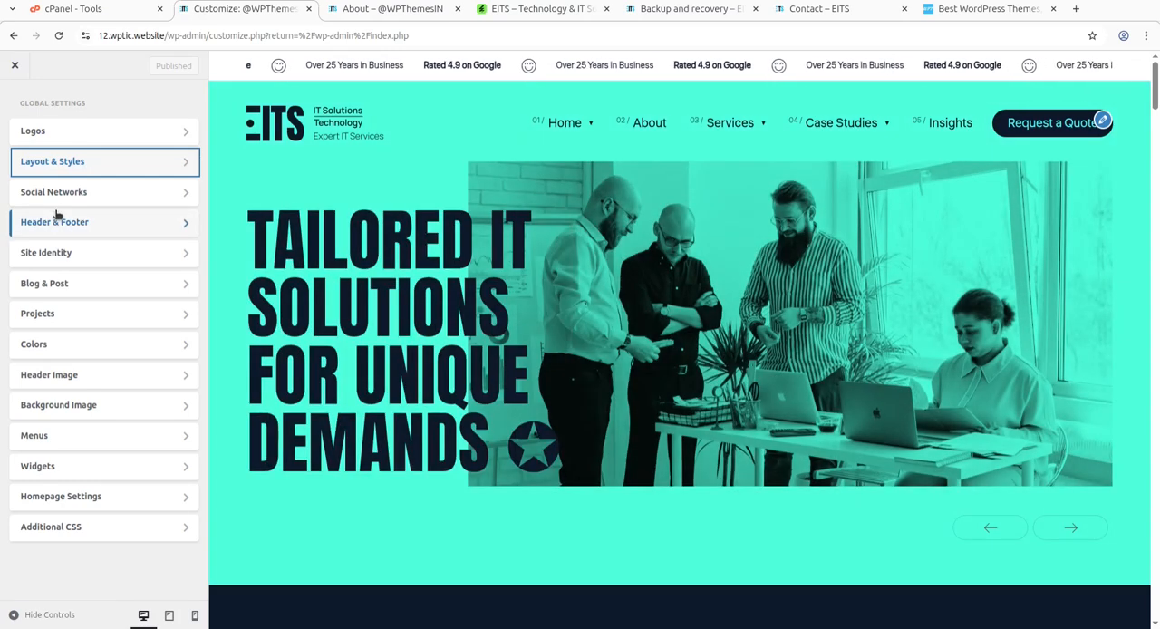
Look through the Social Networks options and the sticky header's General Settings and Navigation Bar options.
click(61, 203)
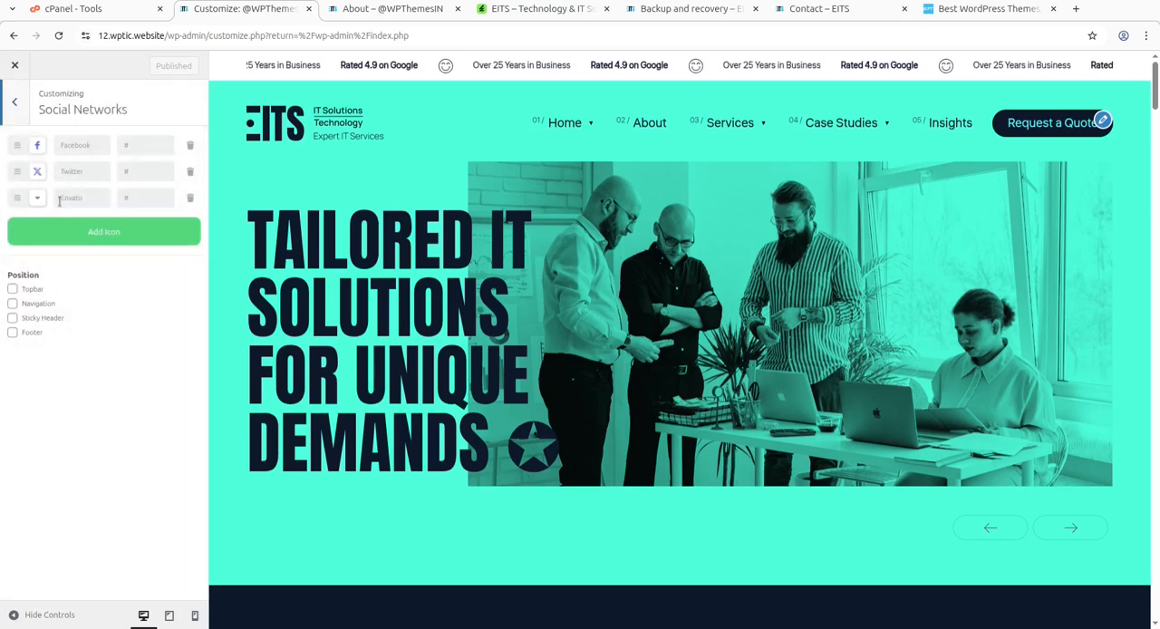
click(18, 100)
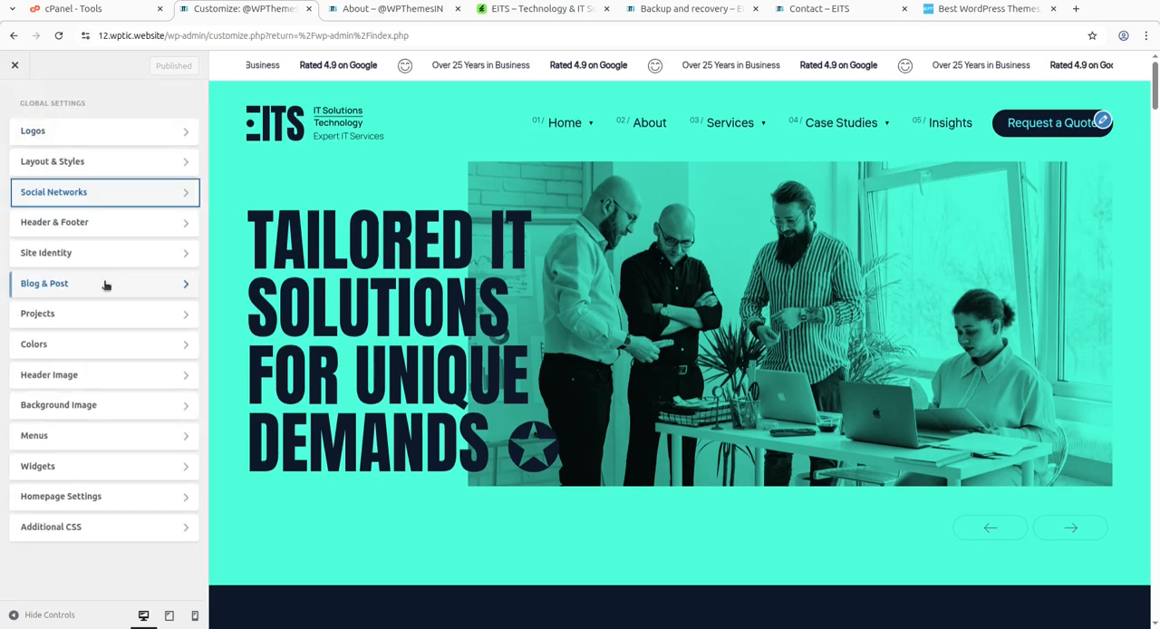
click(100, 225)
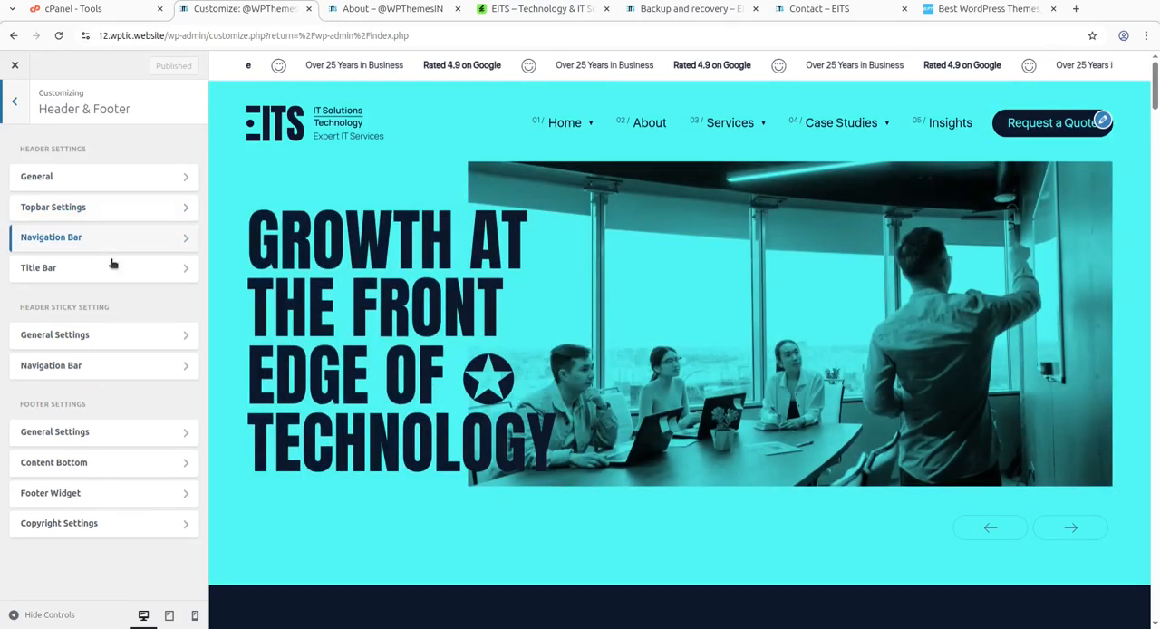
click(123, 343)
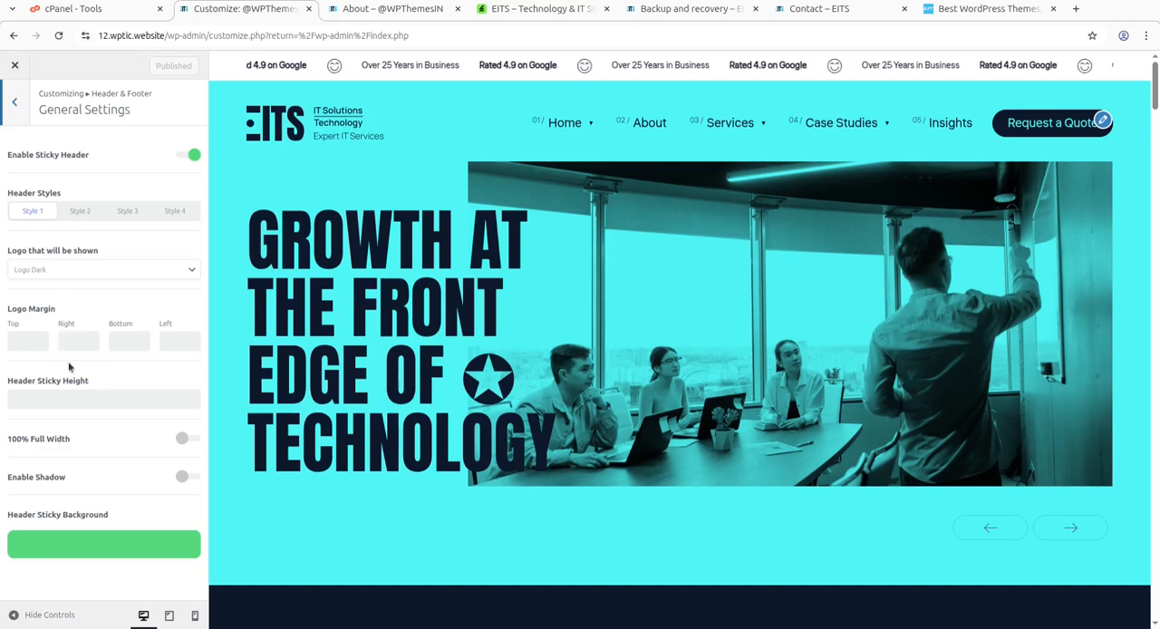
click(14, 103)
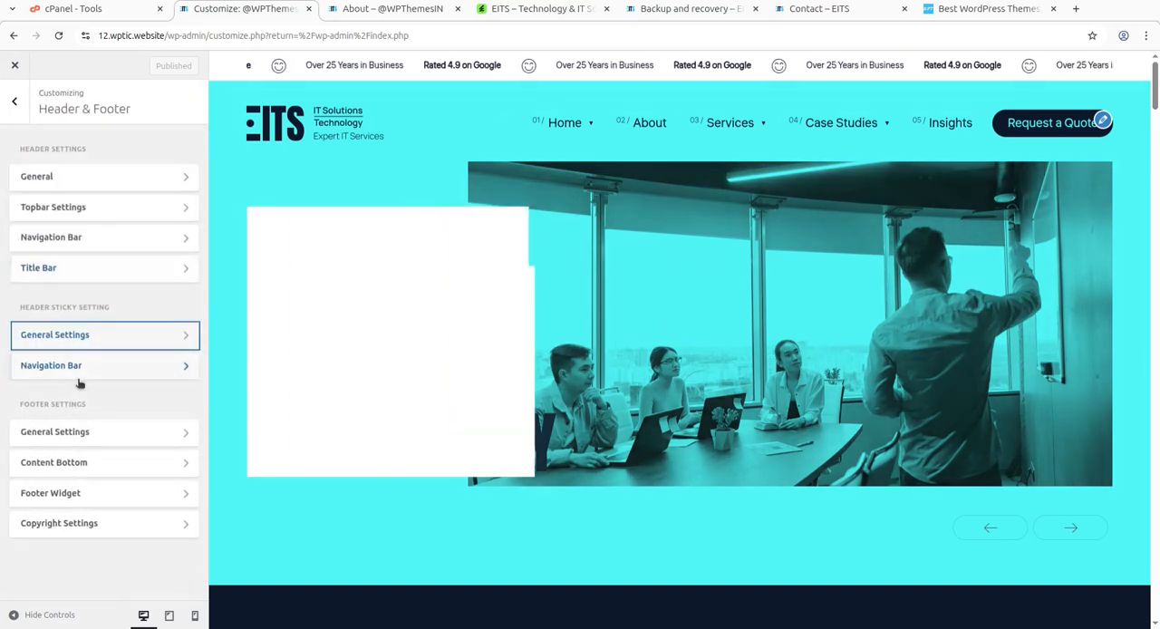
click(84, 372)
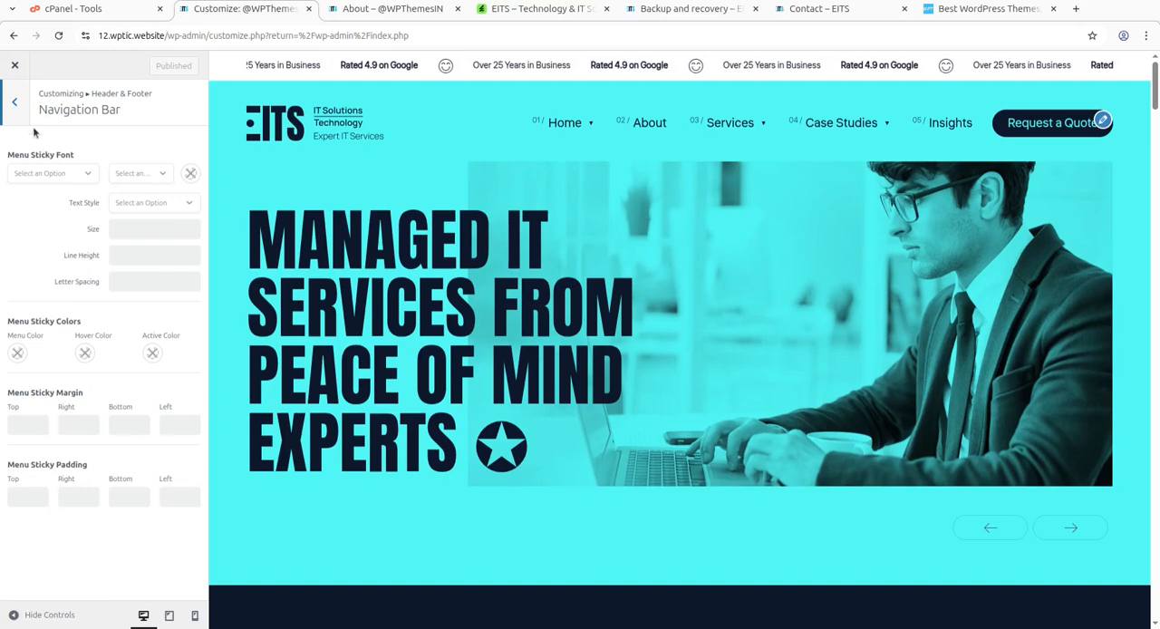
click(15, 102)
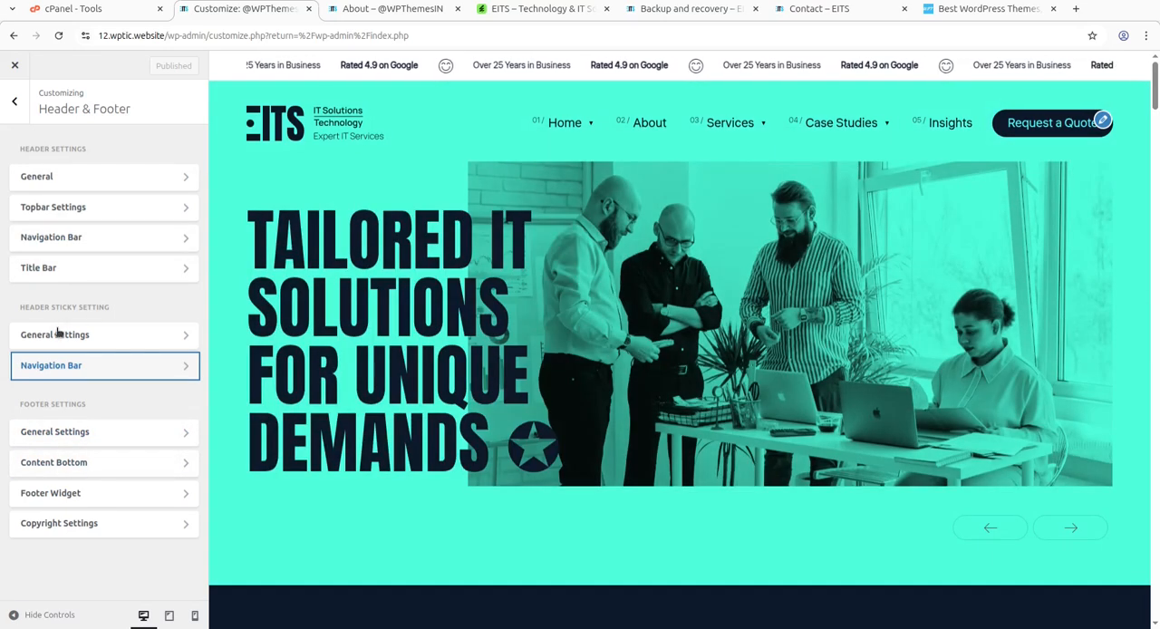
click(14, 101)
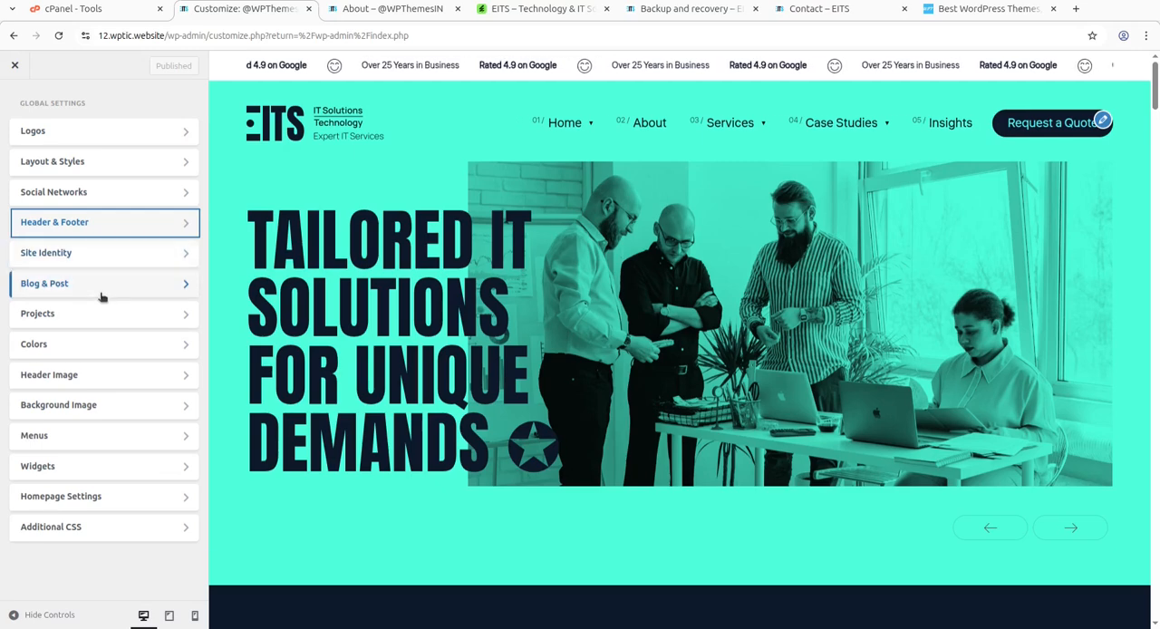
Check the Colors section and close the Customizer without changing anything.
click(100, 350)
click(14, 104)
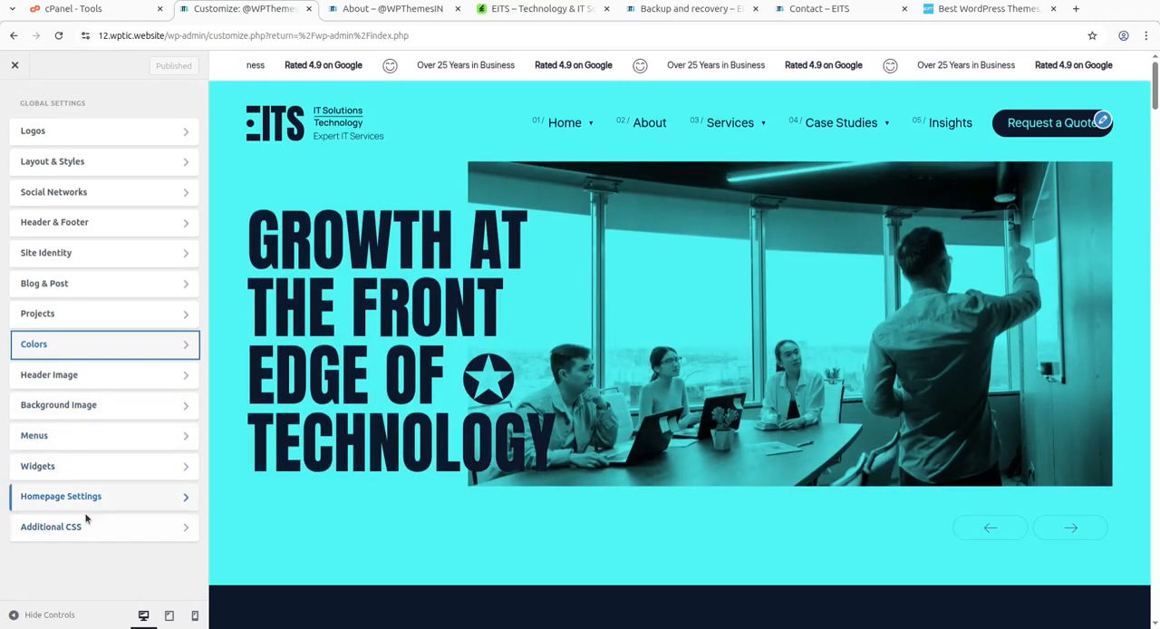
click(13, 68)
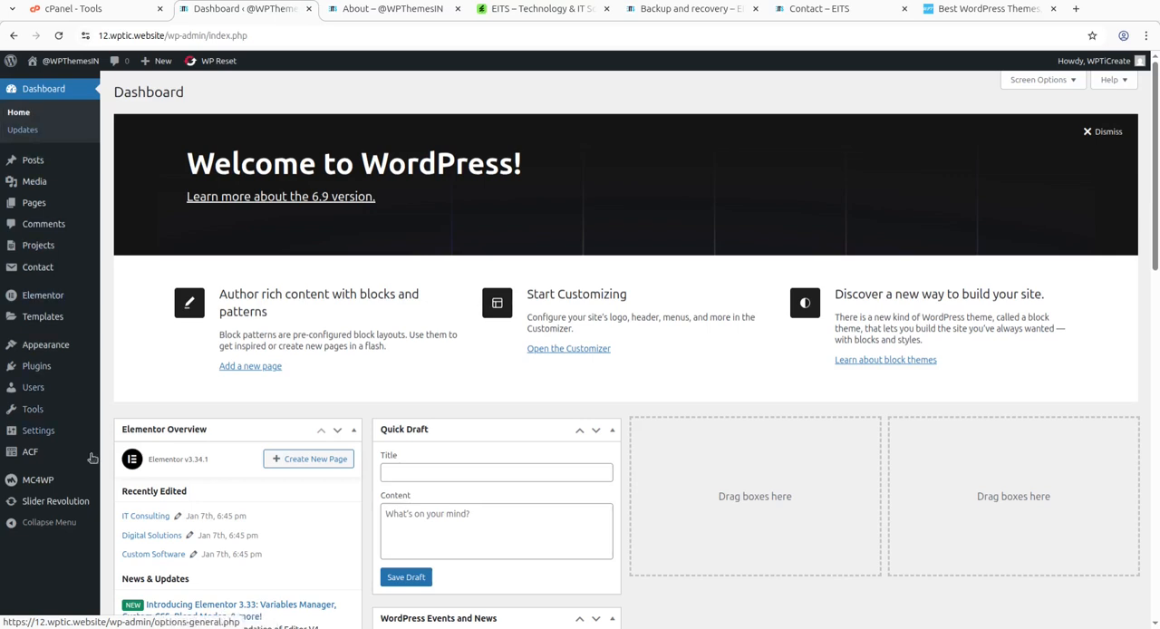
Open the Home 1 module in the Slider Revolution editor, declining to share usage data.
mouse_move(57, 513)
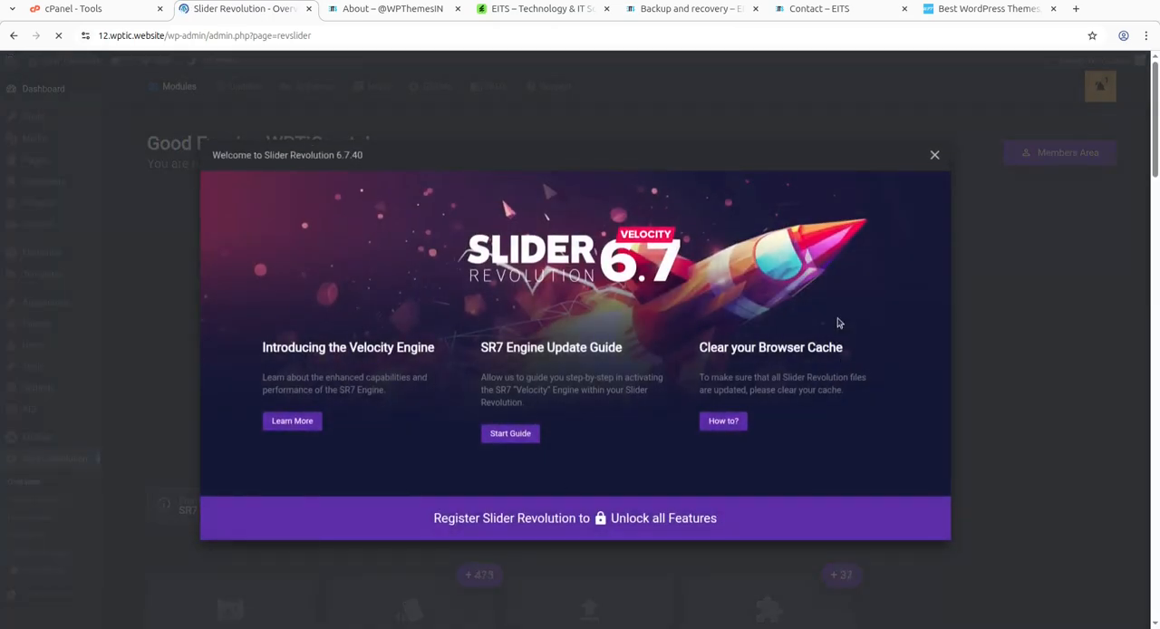
click(936, 155)
scroll(677, 383, down, 5)
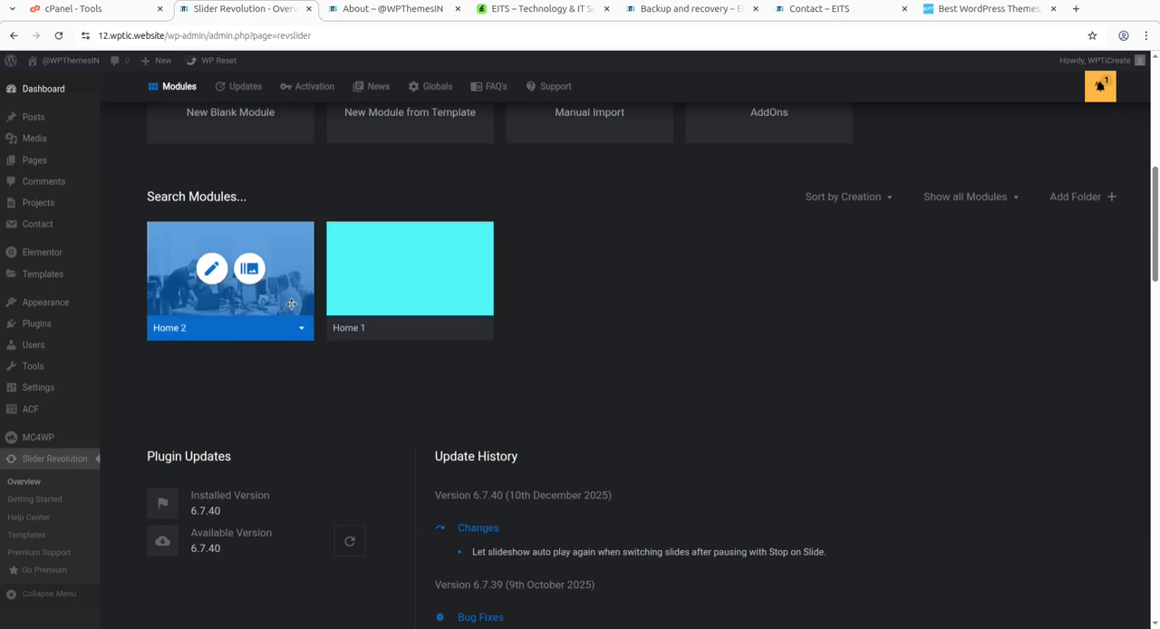
mouse_move(377, 274)
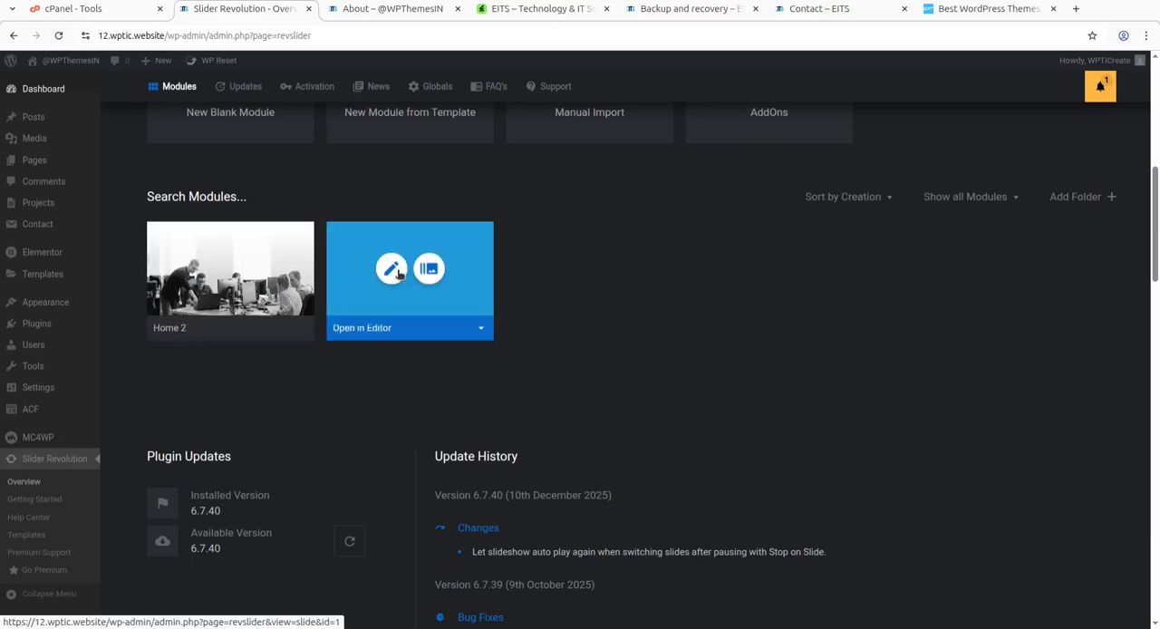
click(391, 270)
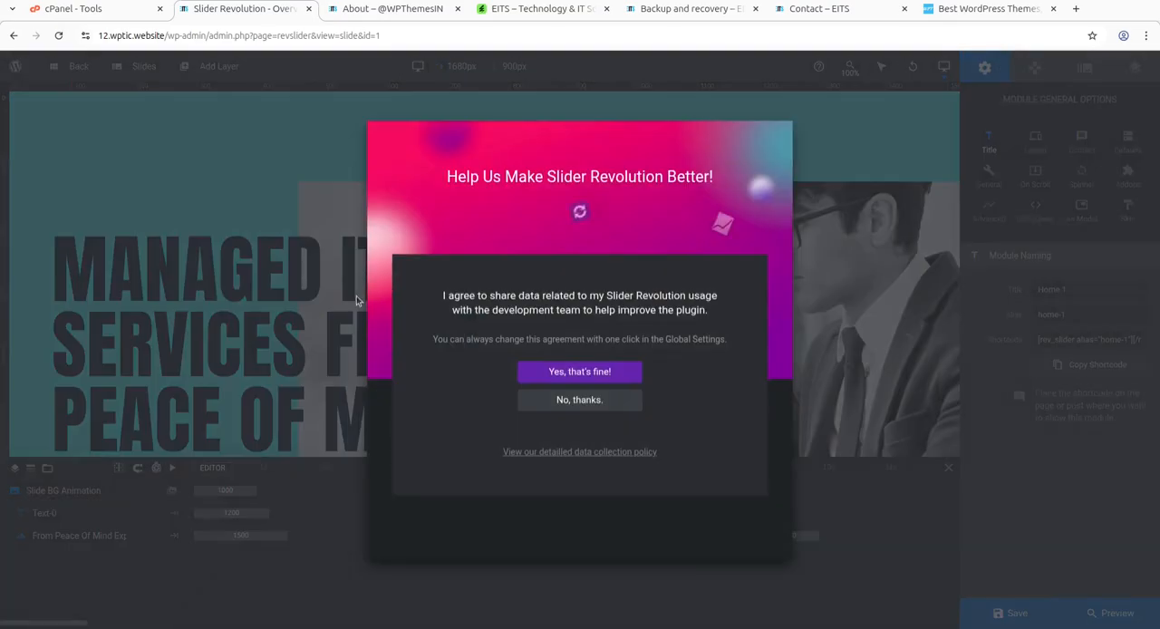
click(580, 402)
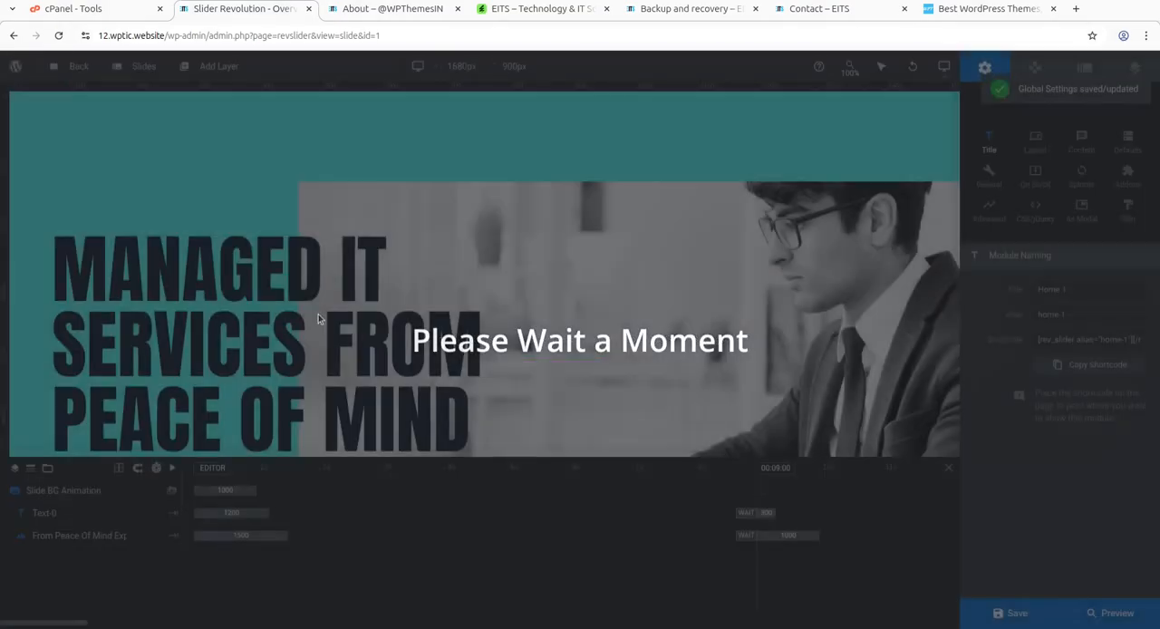
Inspect the content options of the slide's photo layer and its headline text layer.
click(679, 309)
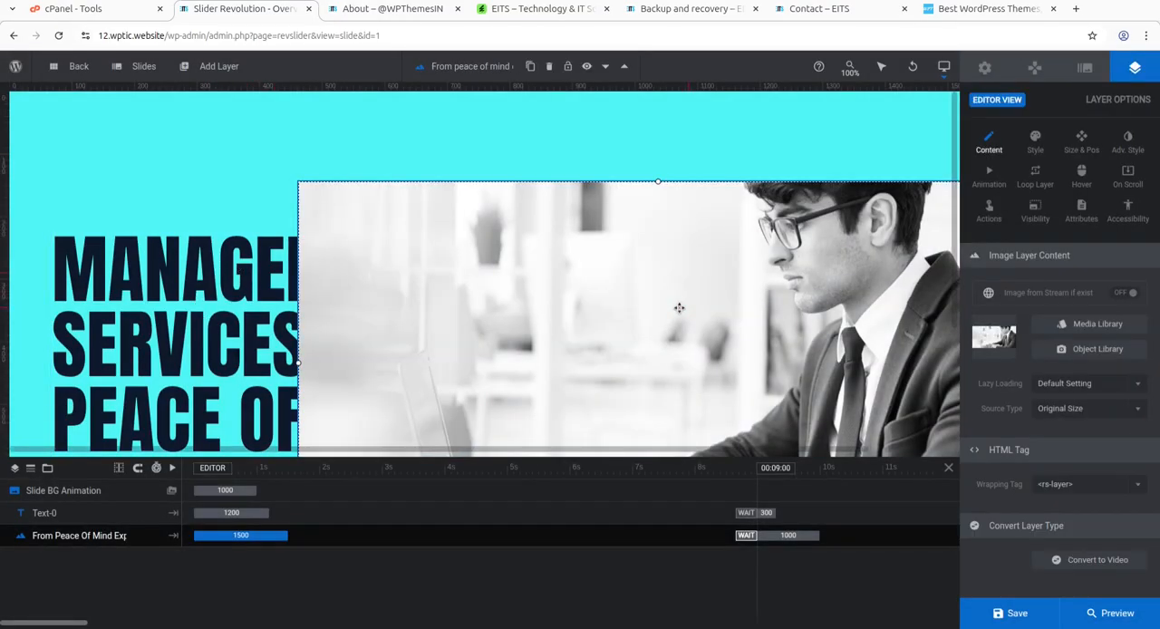
click(259, 272)
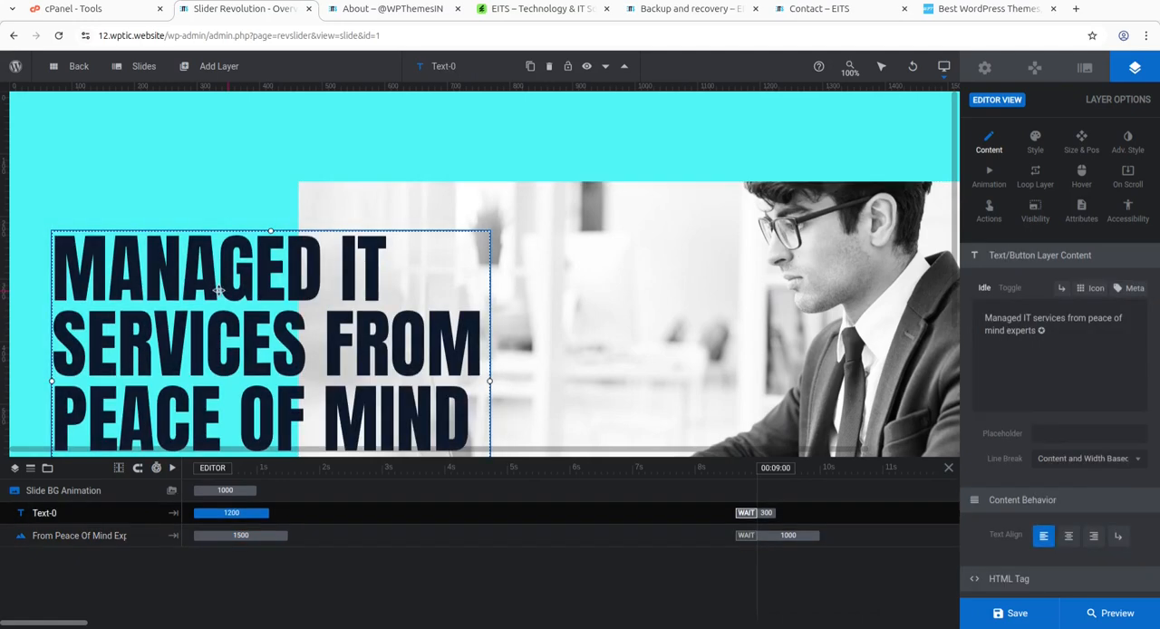
click(717, 318)
mouse_move(1028, 614)
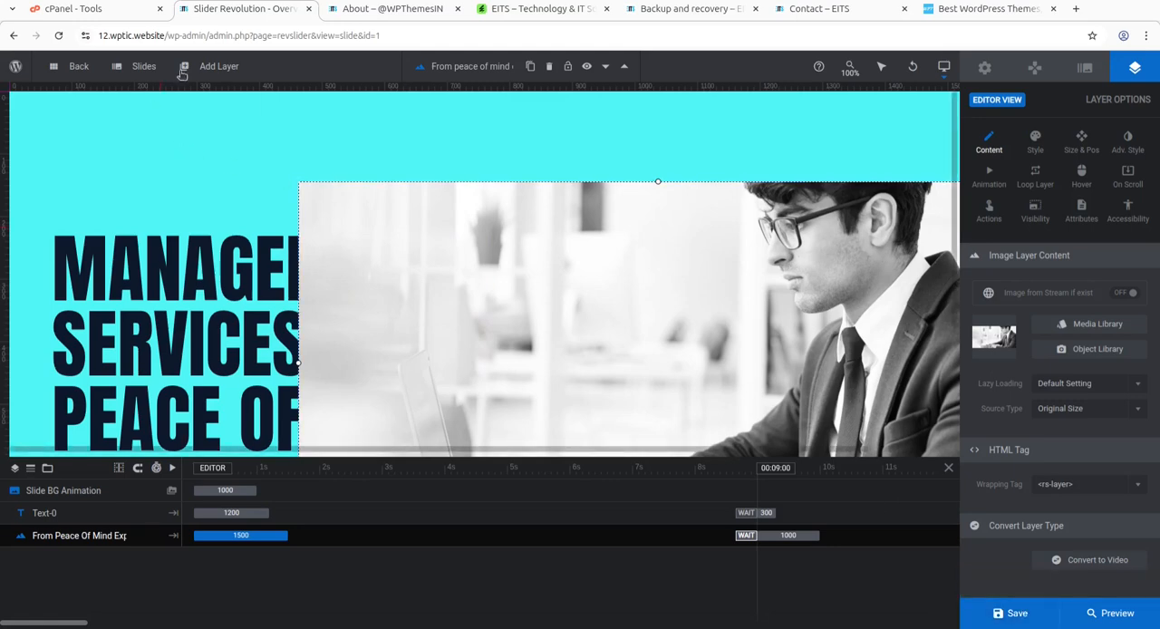
Leave the slider editor without saving and return to the dashboard at 12.wptic.website/wp-admin/.
drag(210, 38, 416, 39)
mouse_move(569, 79)
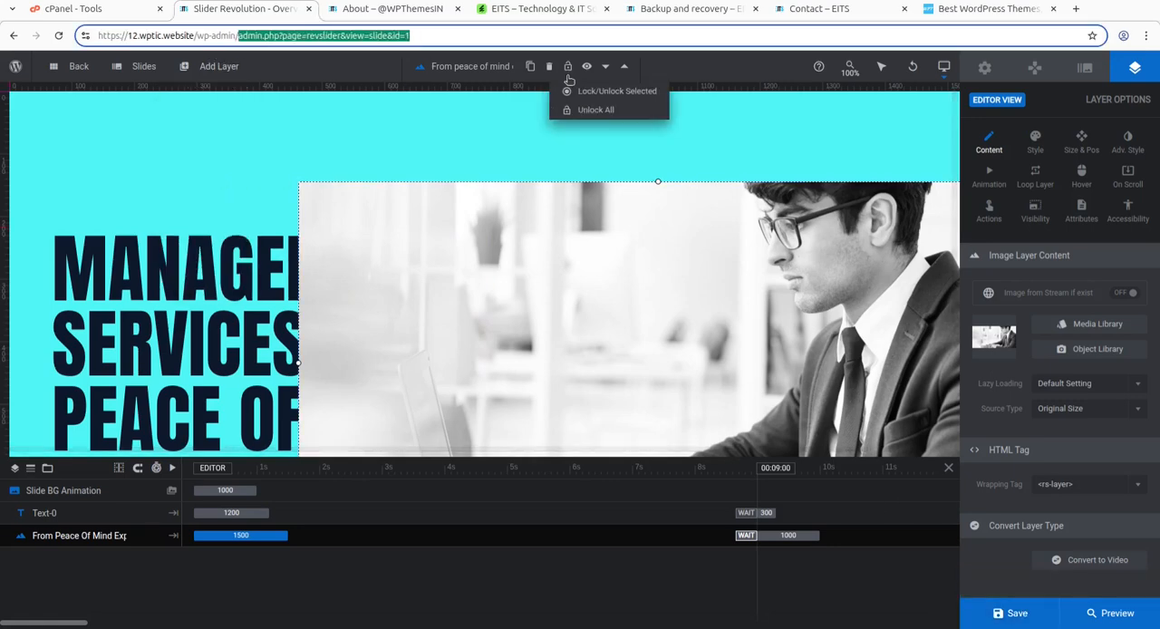
key(BackSpace)
key(Return)
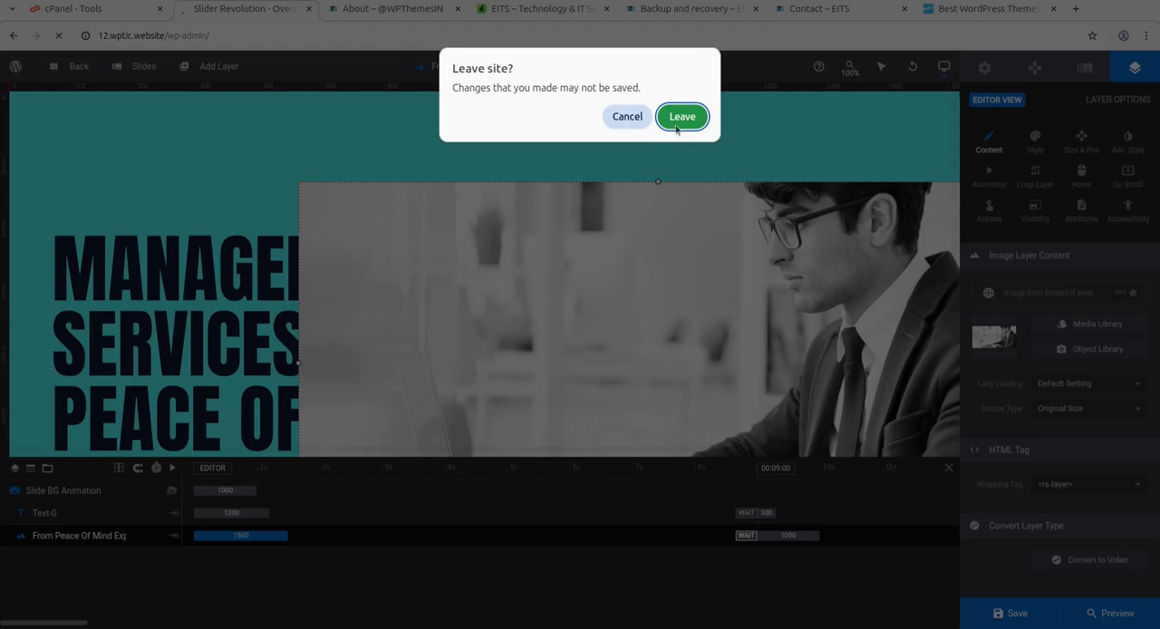
click(682, 115)
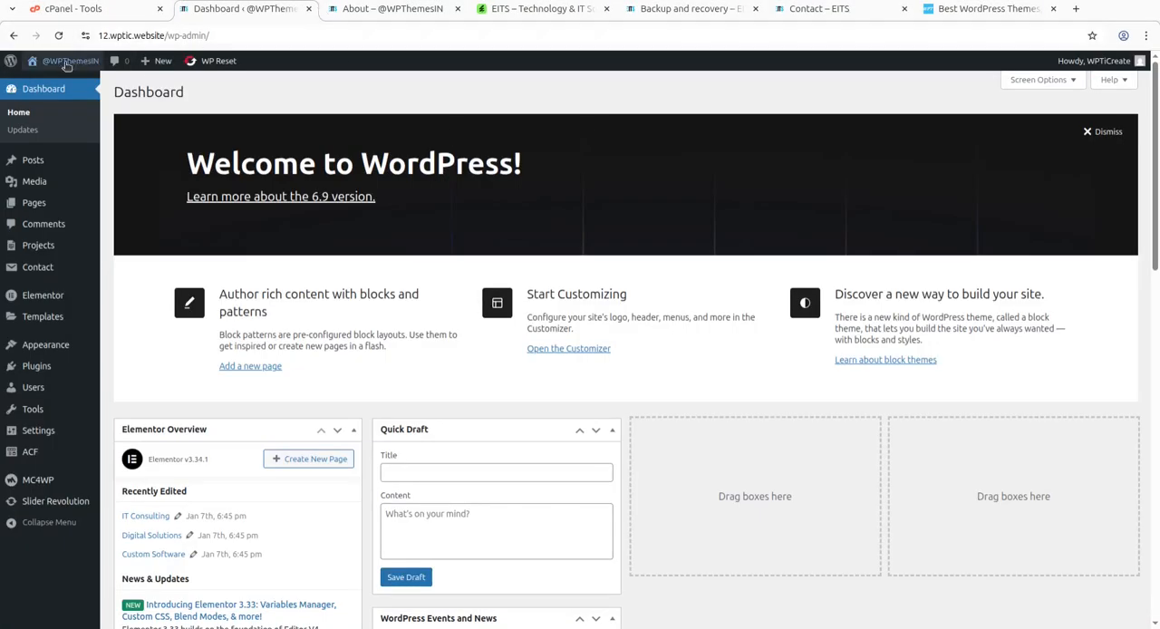
Open the site's home page in the Elementor editor, closing the About page tab and dismissing the Elementor AI notification.
mouse_move(54, 64)
middle_click(52, 87)
click(355, 16)
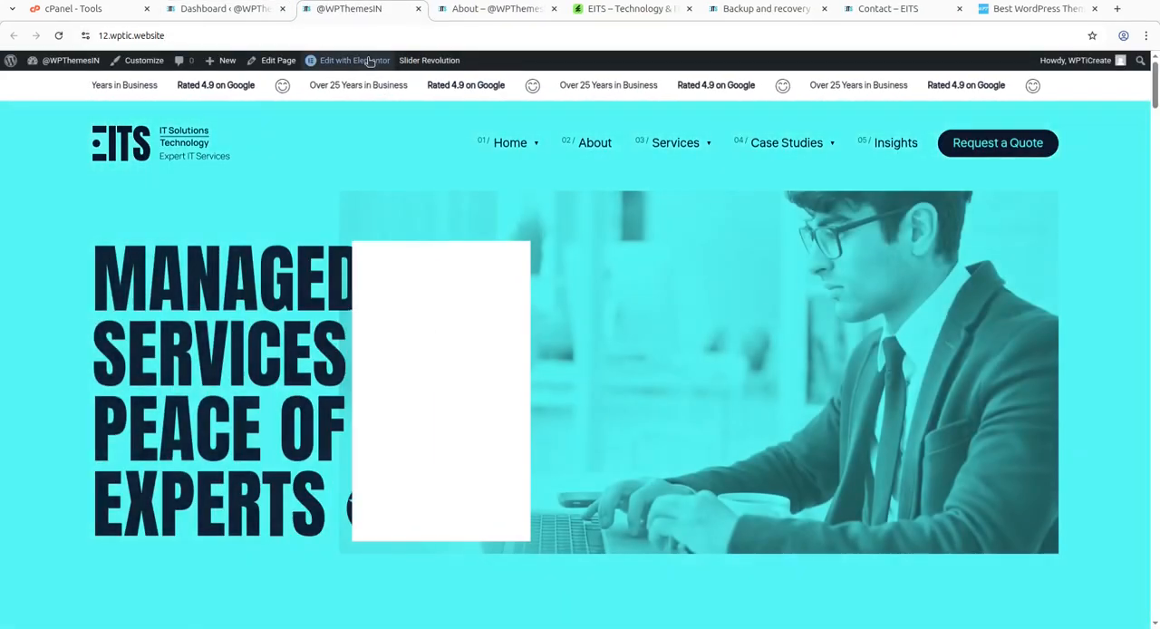
mouse_move(368, 61)
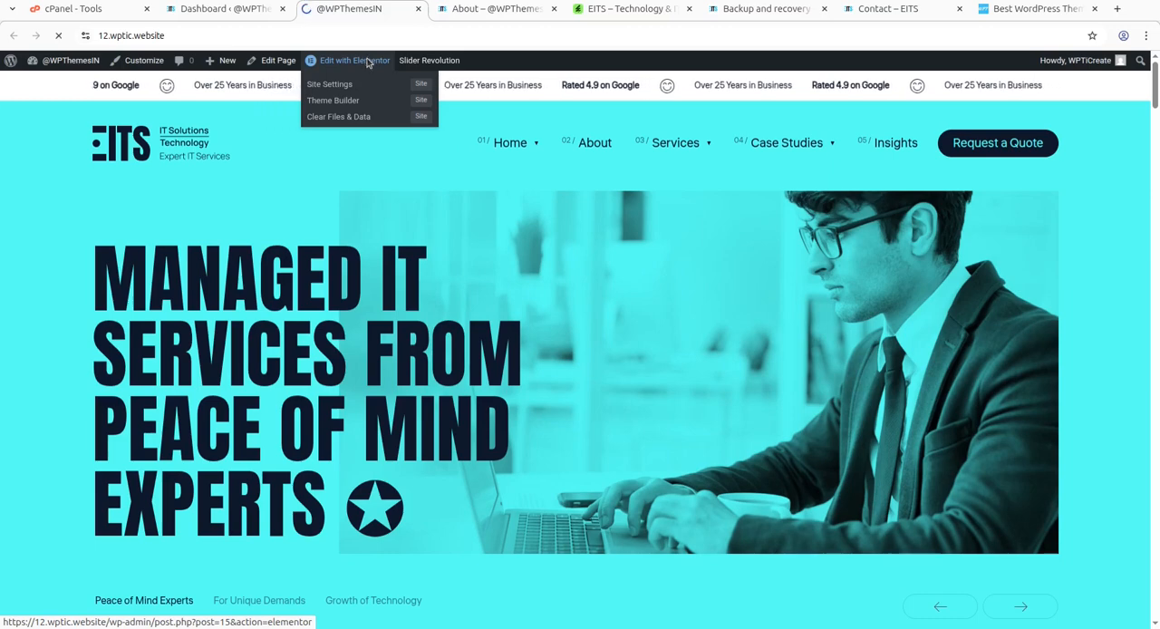
click(368, 61)
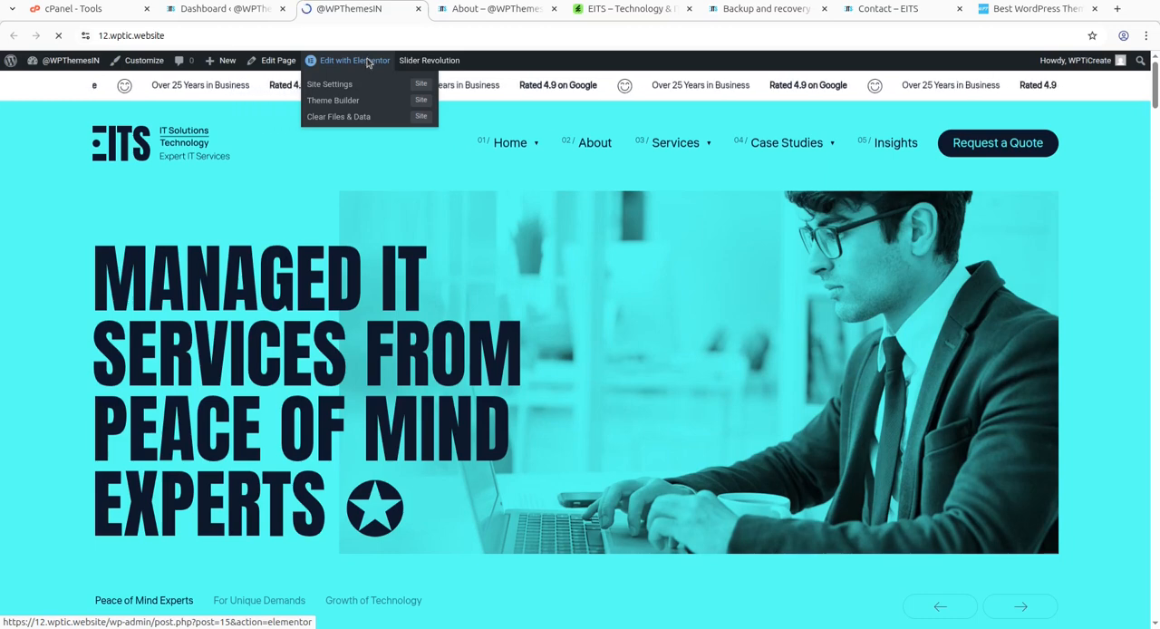
click(554, 9)
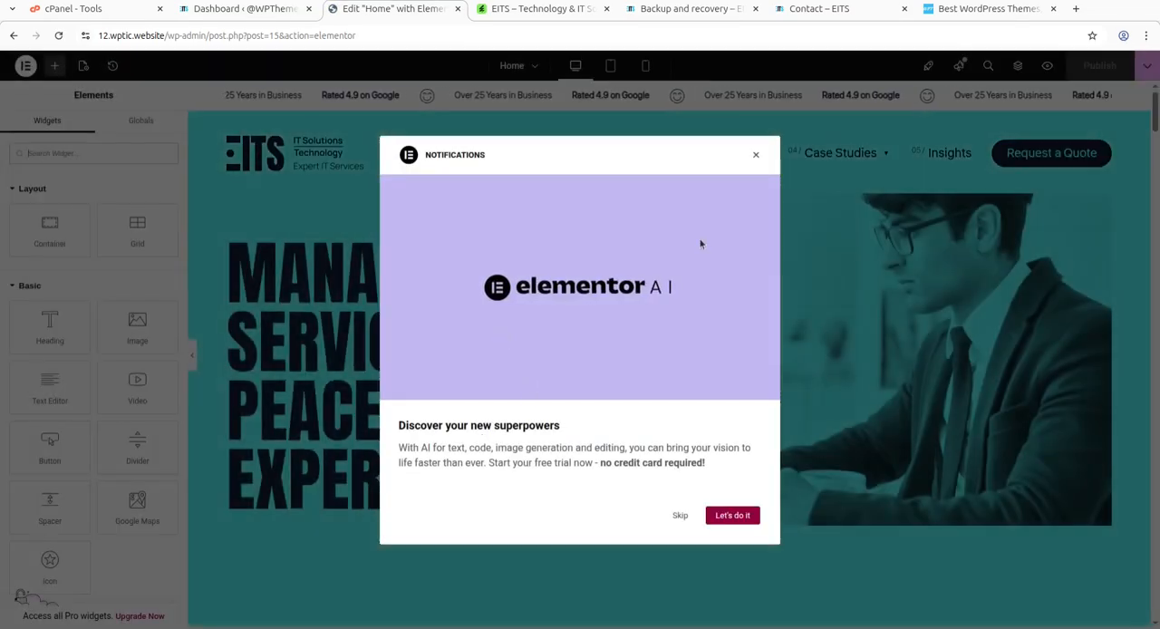
click(756, 155)
mouse_move(736, 166)
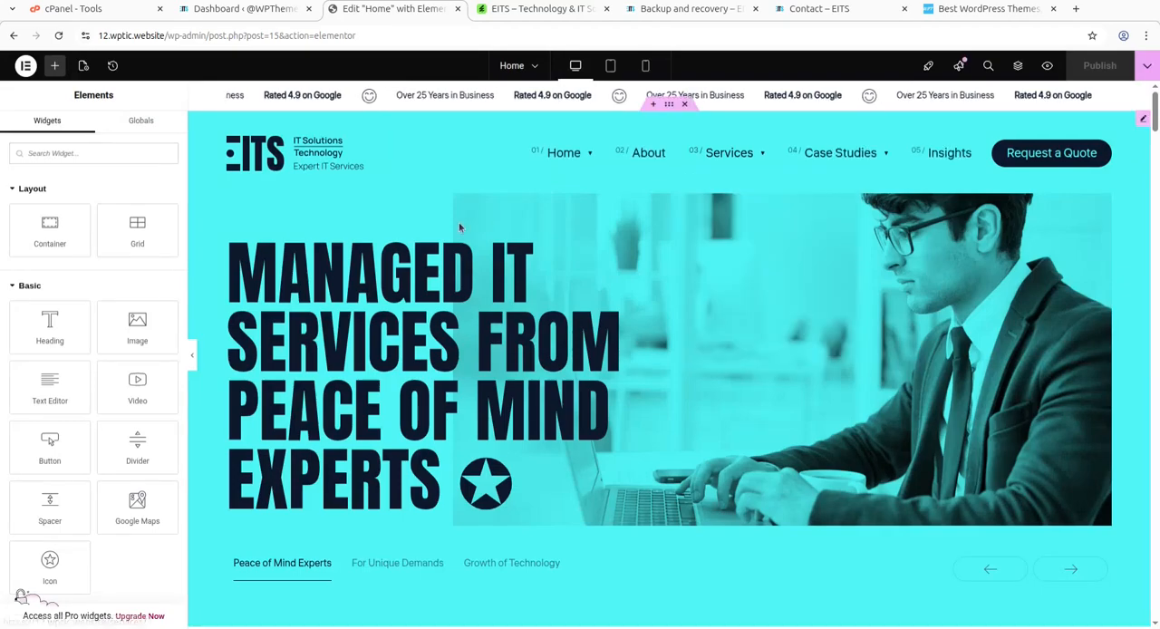
Select the "Stop Wasting Money & time on the Wrong Tech" heading on the page and highlight its title text for inspection.
scroll(484, 230, down, 2)
scroll(484, 229, up, 2)
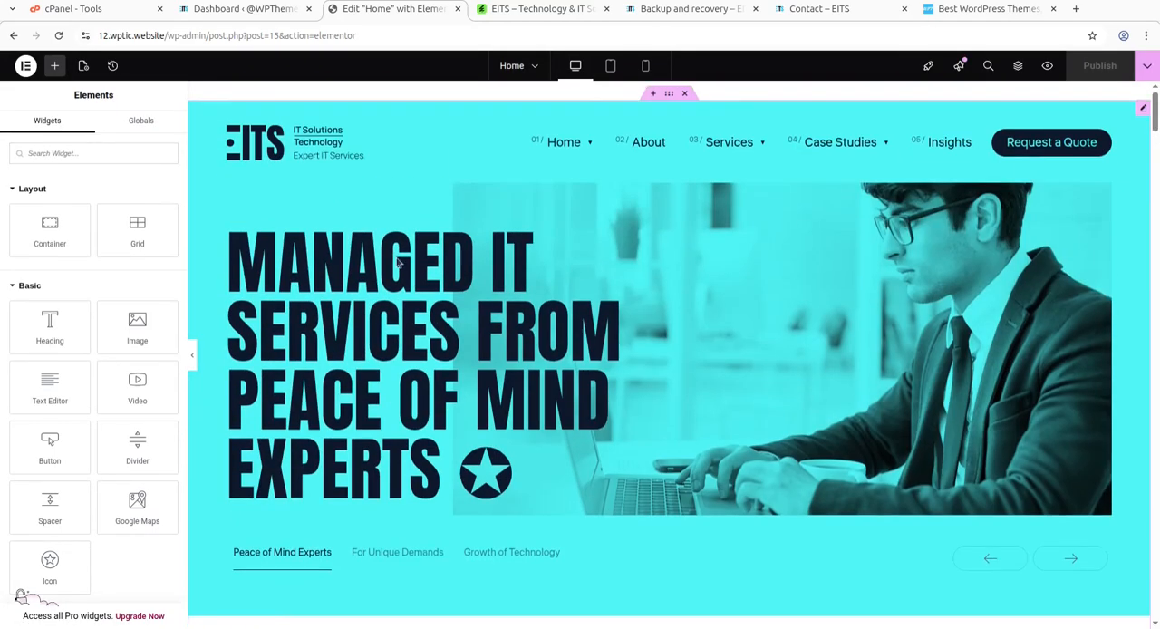
scroll(707, 374, down, 4)
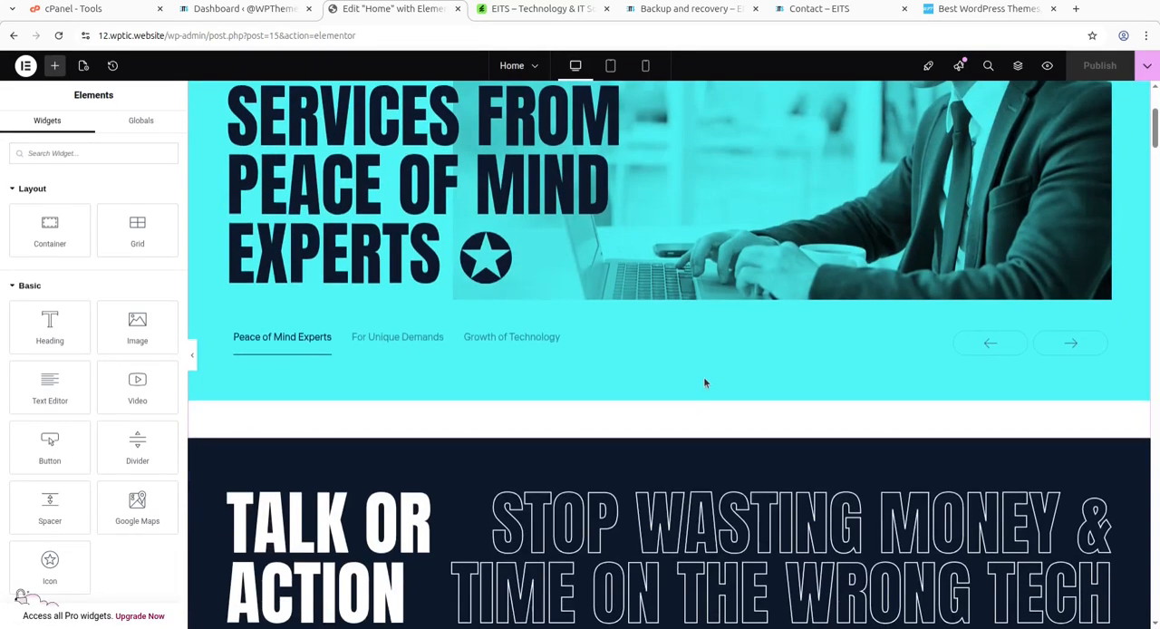
click(525, 343)
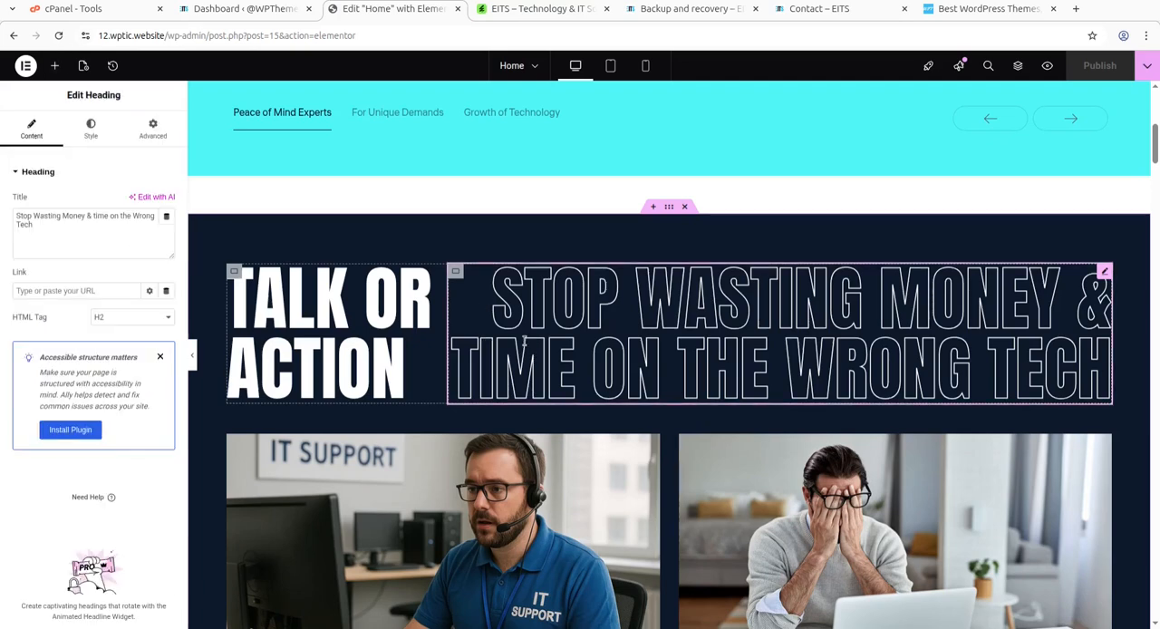
triple_click(26, 222)
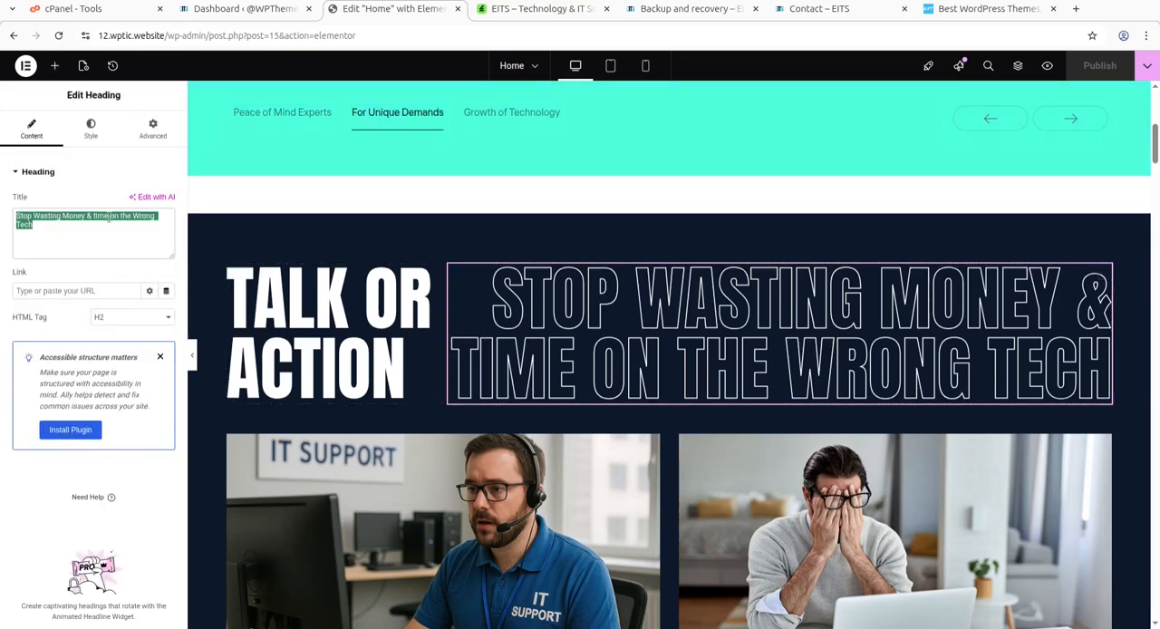
Show the page structure, inspect the layout settings of the Best IT Services container and expand the container below it.
click(1018, 67)
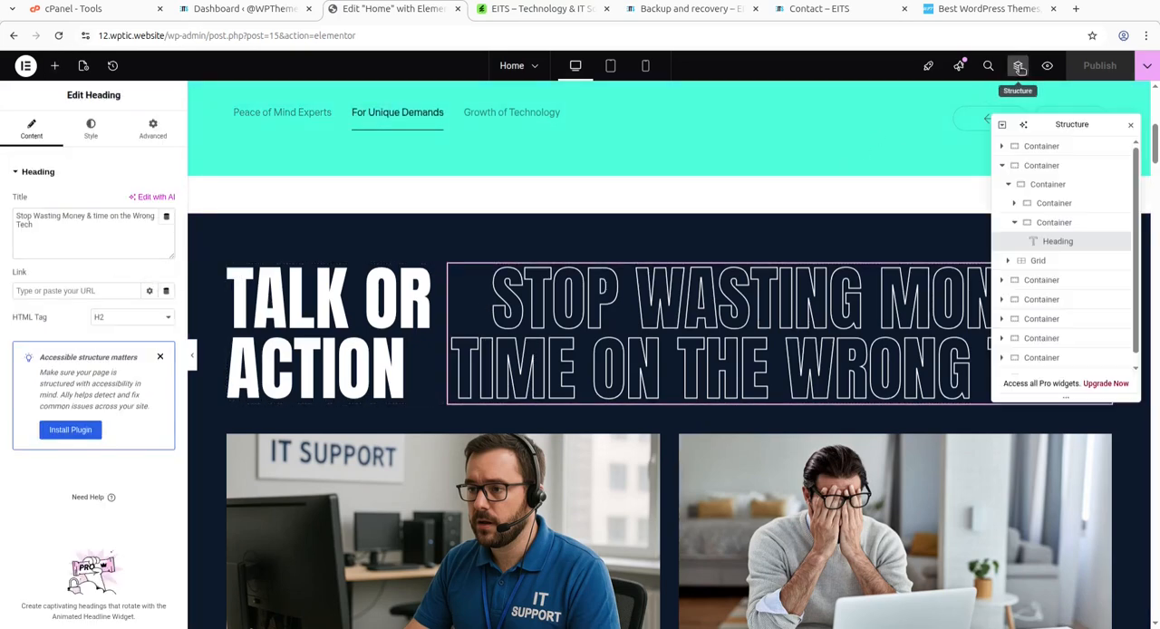
click(1035, 283)
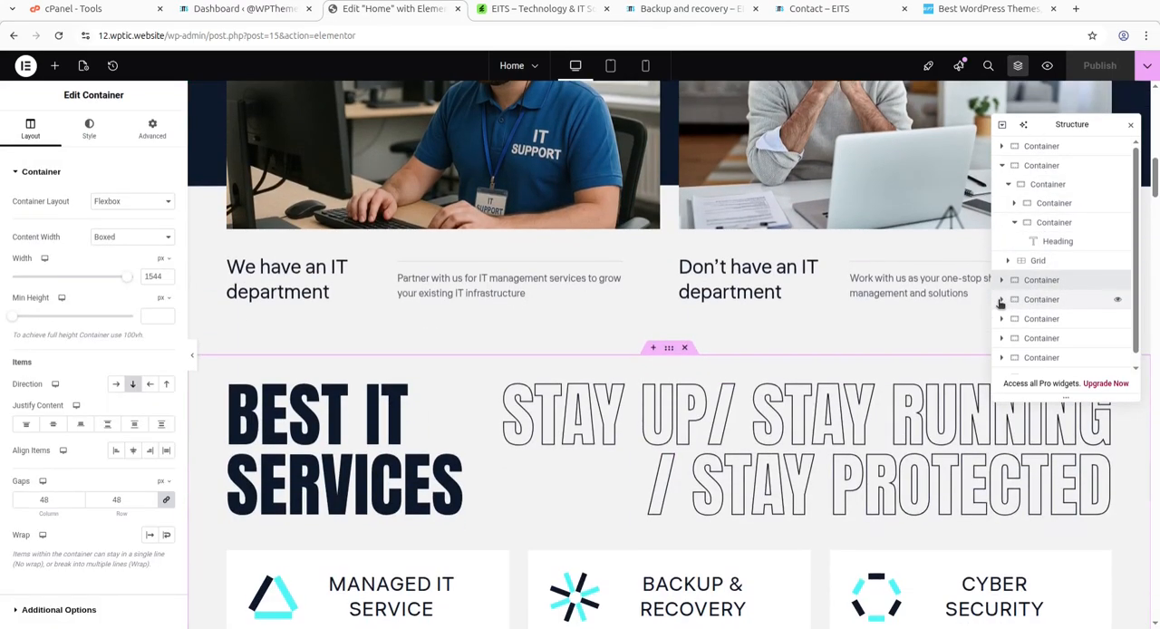
click(1002, 300)
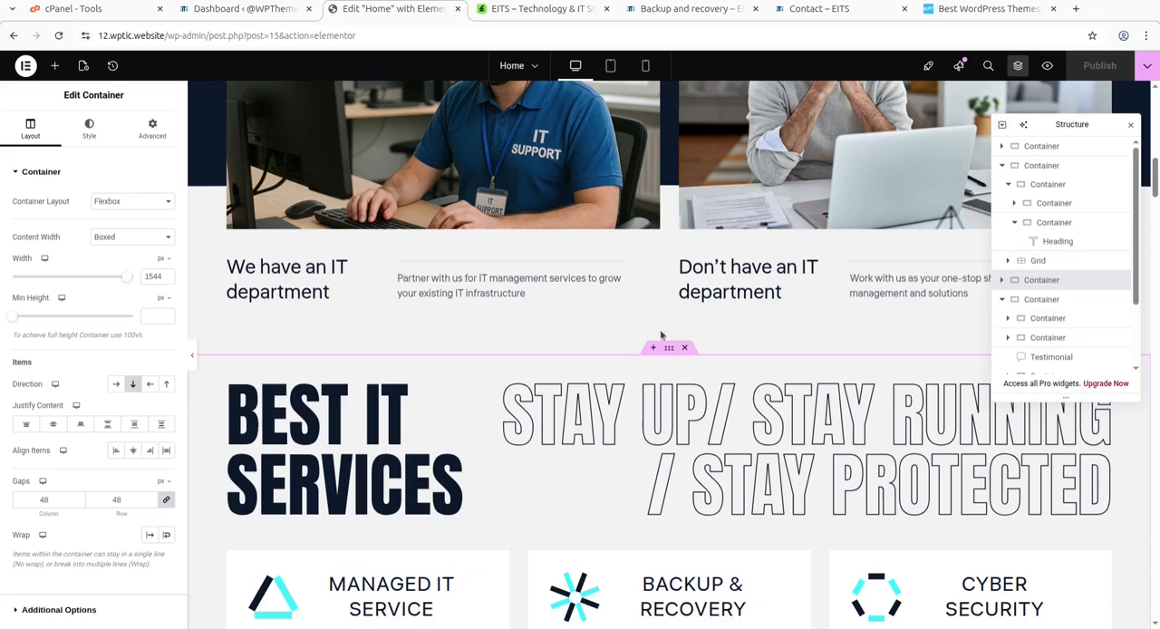
scroll(490, 415, up, 8)
scroll(462, 426, up, 3)
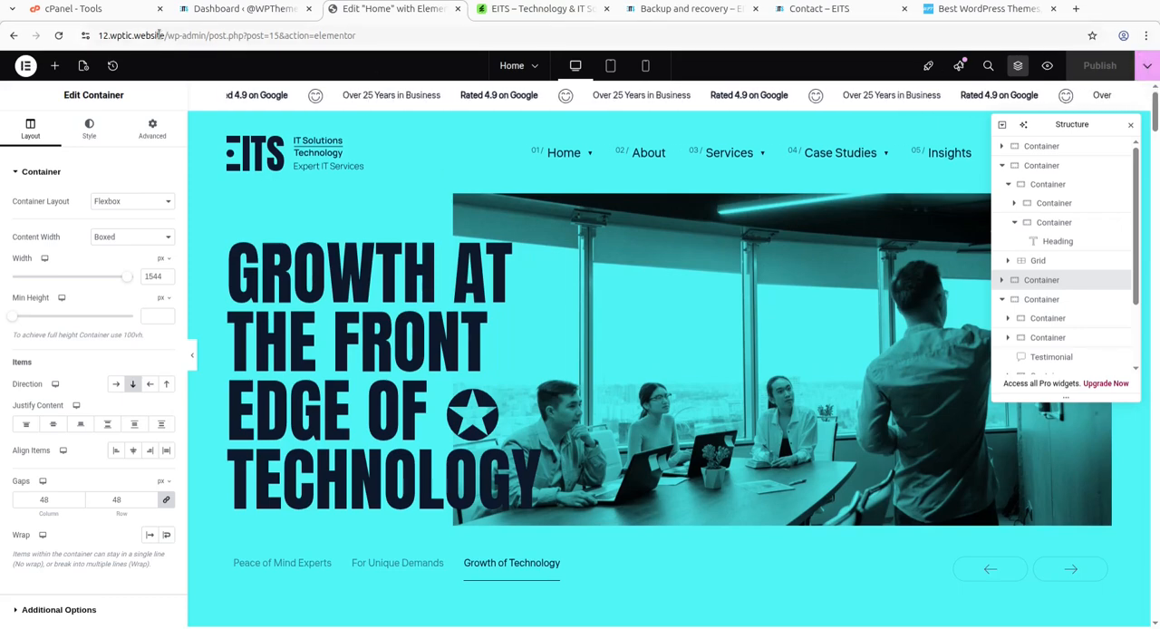
Switch to the wpthemes.co.in site, examine its Instant Setup request form and Growth Engine options, and return to its home page.
click(943, 8)
mouse_move(741, 181)
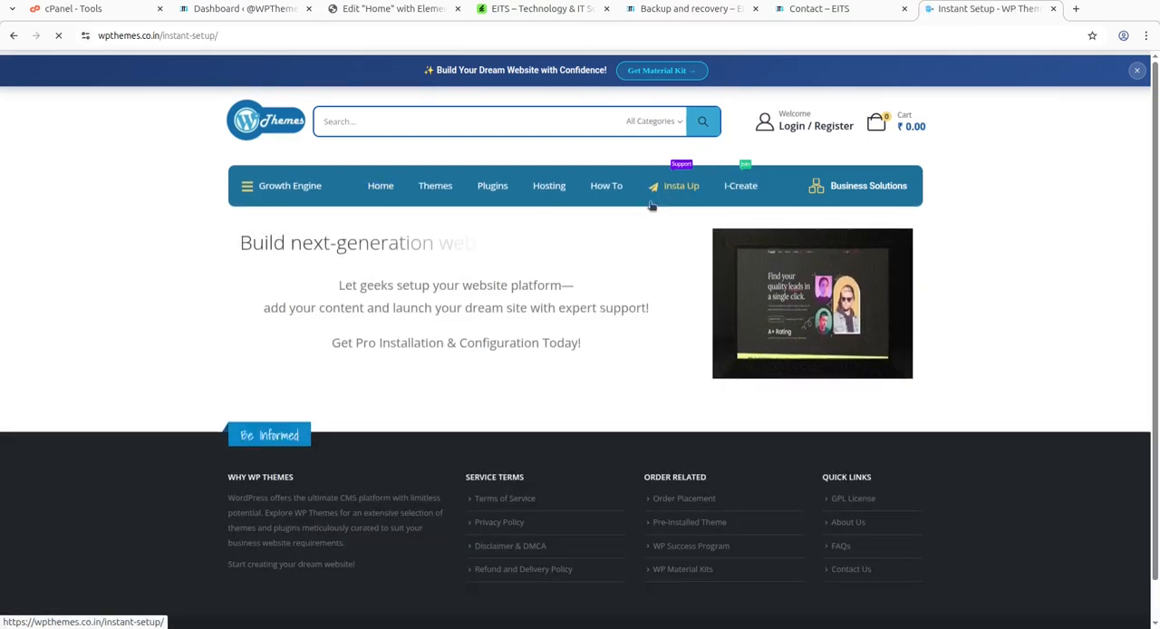
scroll(246, 307, down, 2)
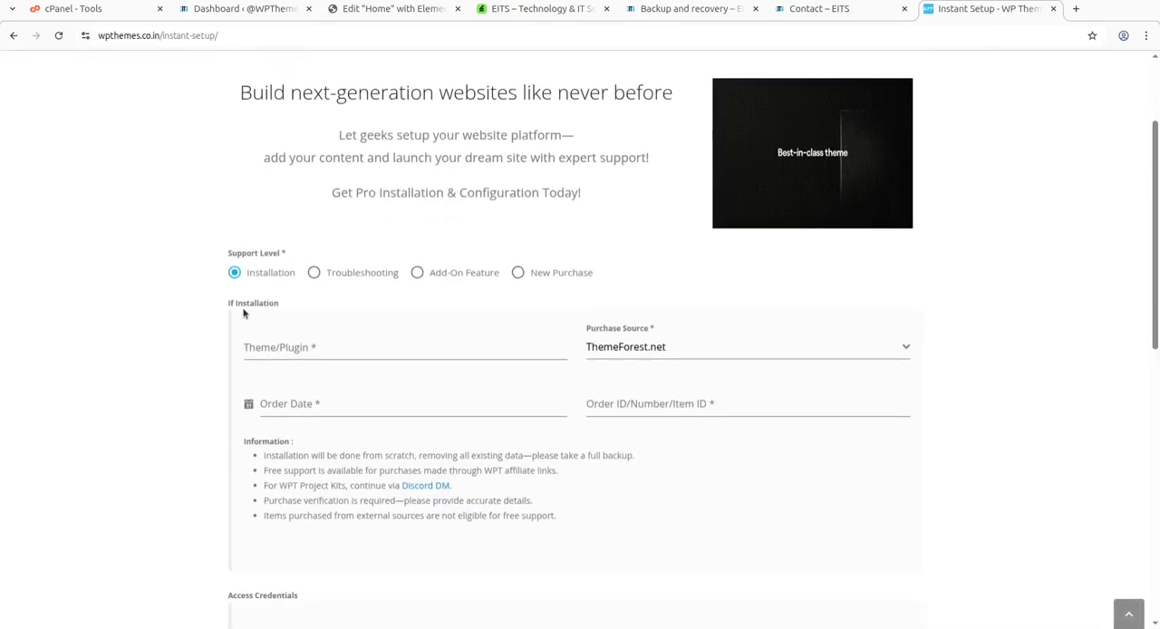
scroll(240, 308, down, 3)
scroll(308, 263, up, 5)
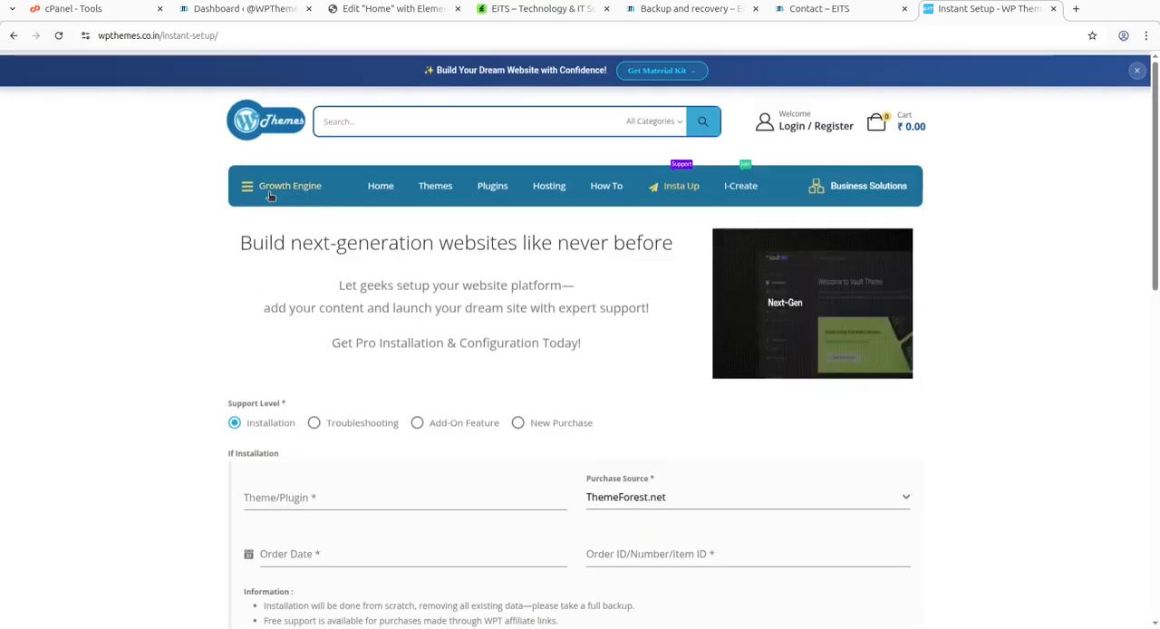
mouse_move(246, 188)
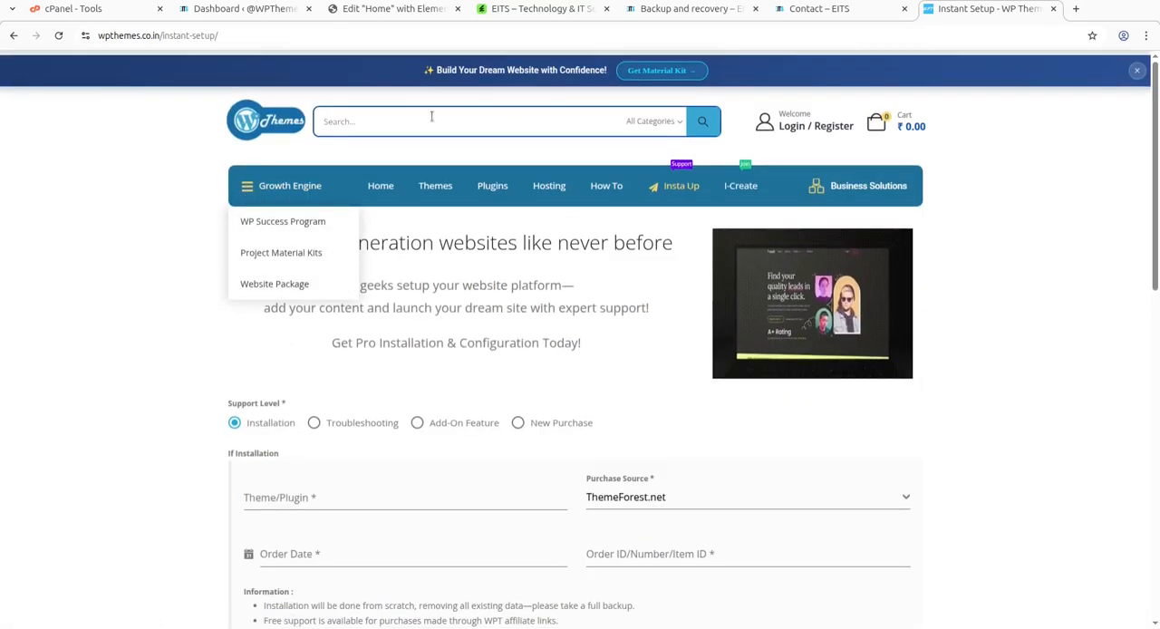
click(263, 133)
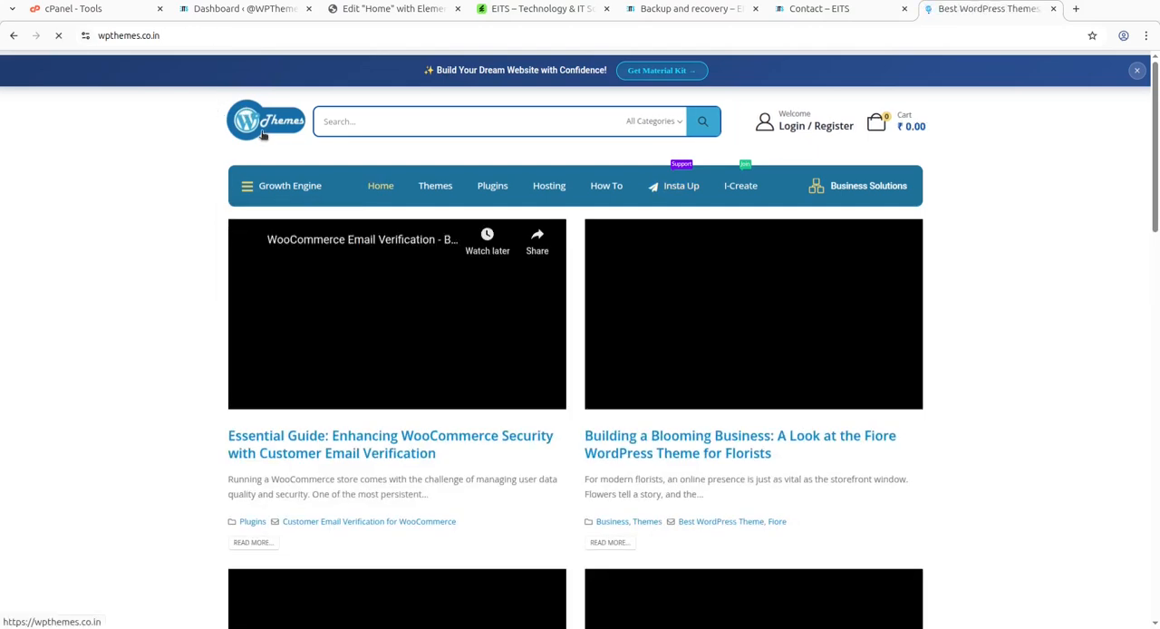
View the demo's Backup and recovery and Contact pages, and close the Elementor editor for the Home page.
click(653, 9)
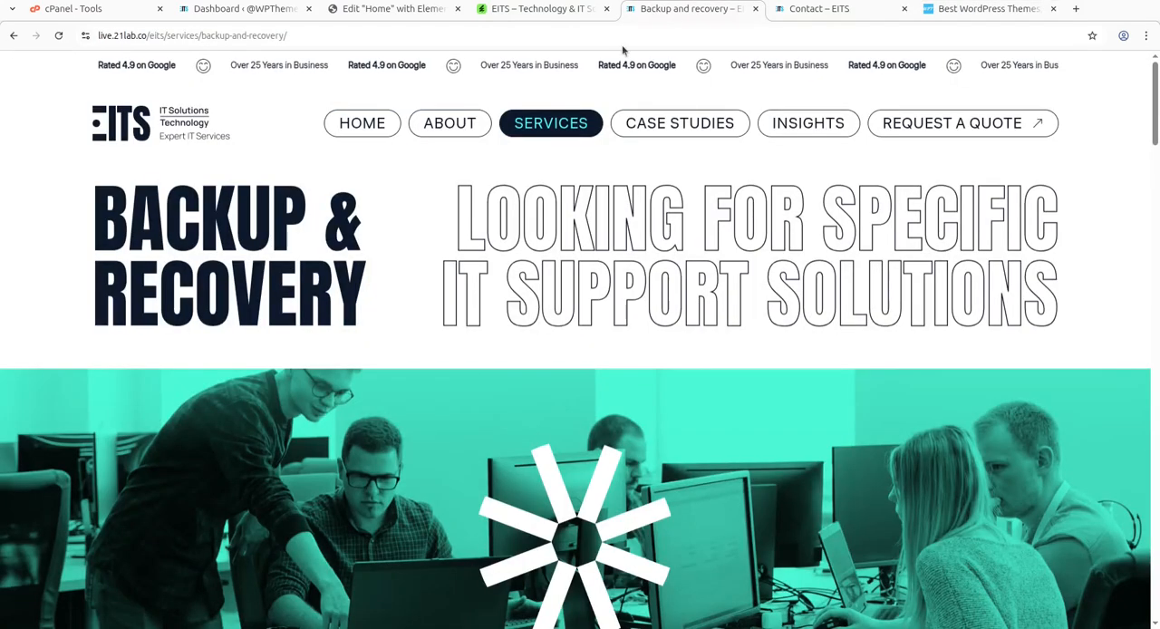
click(804, 15)
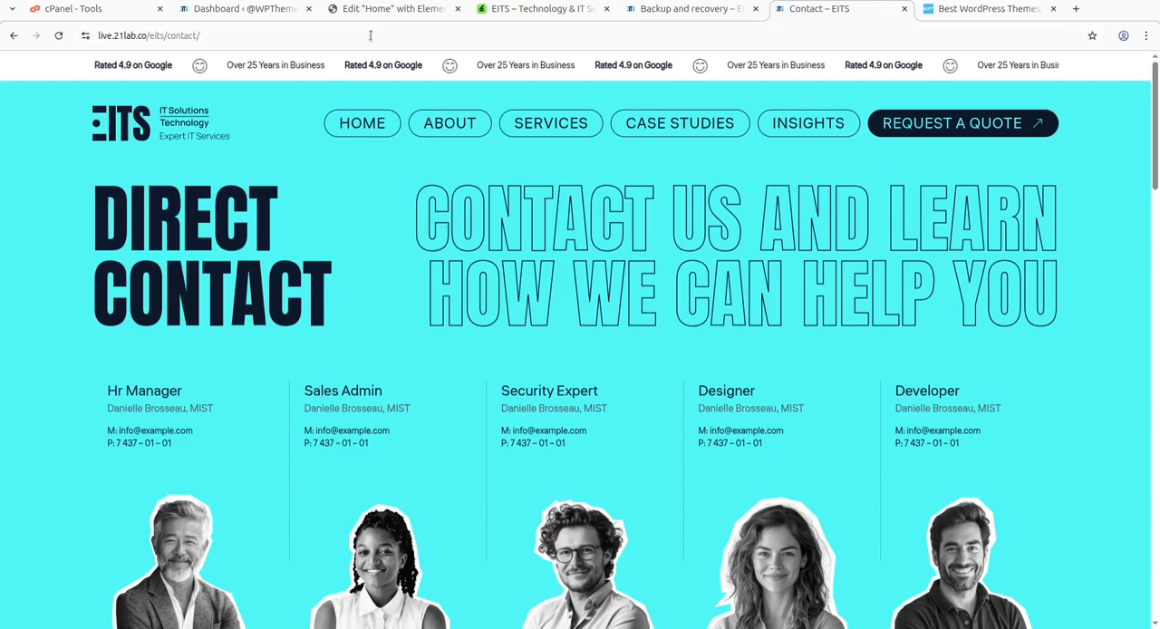
click(426, 9)
click(458, 9)
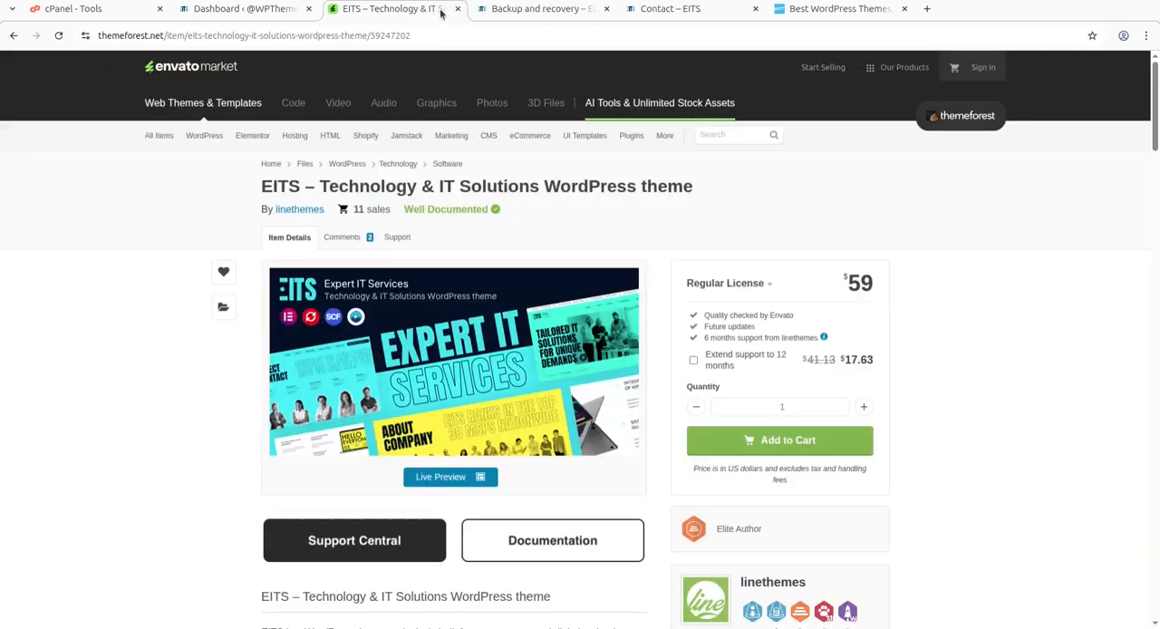
Review the EITS theme's title, regular license price, support terms and description on ThemeForest between views of the demo's Contact and Backup pages.
click(649, 11)
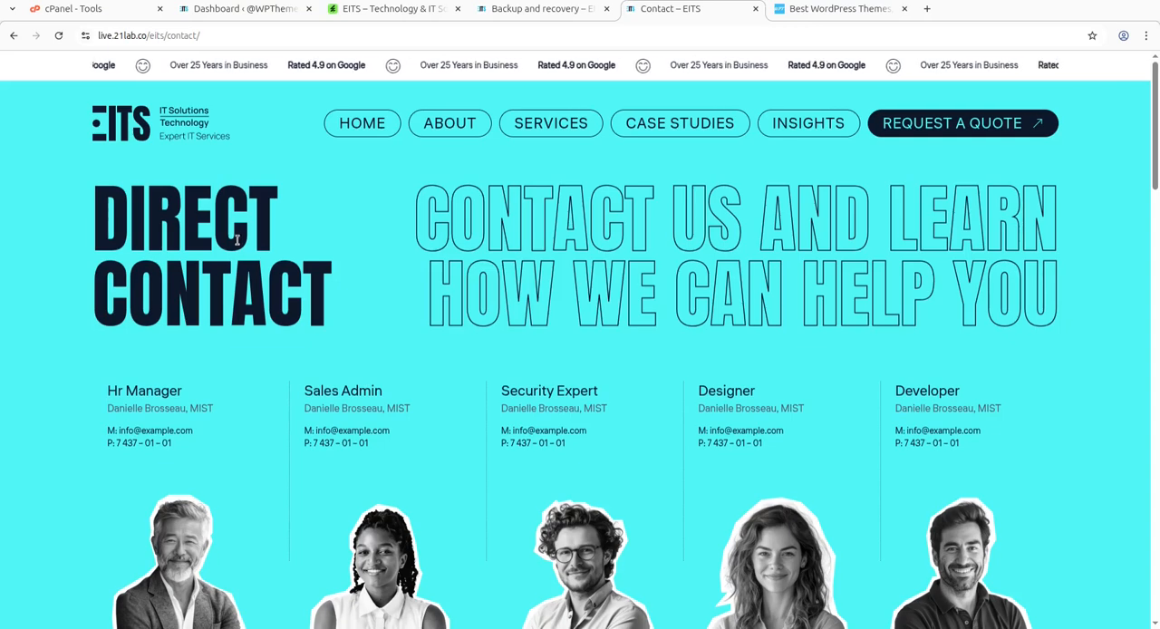
click(411, 11)
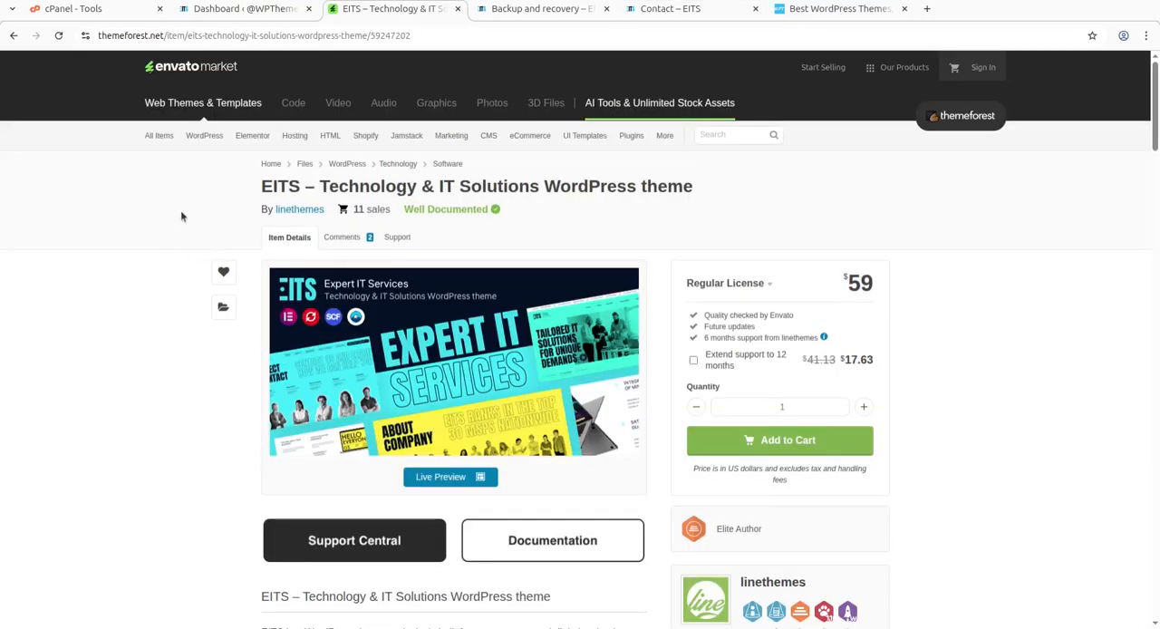
drag(429, 186, 675, 203)
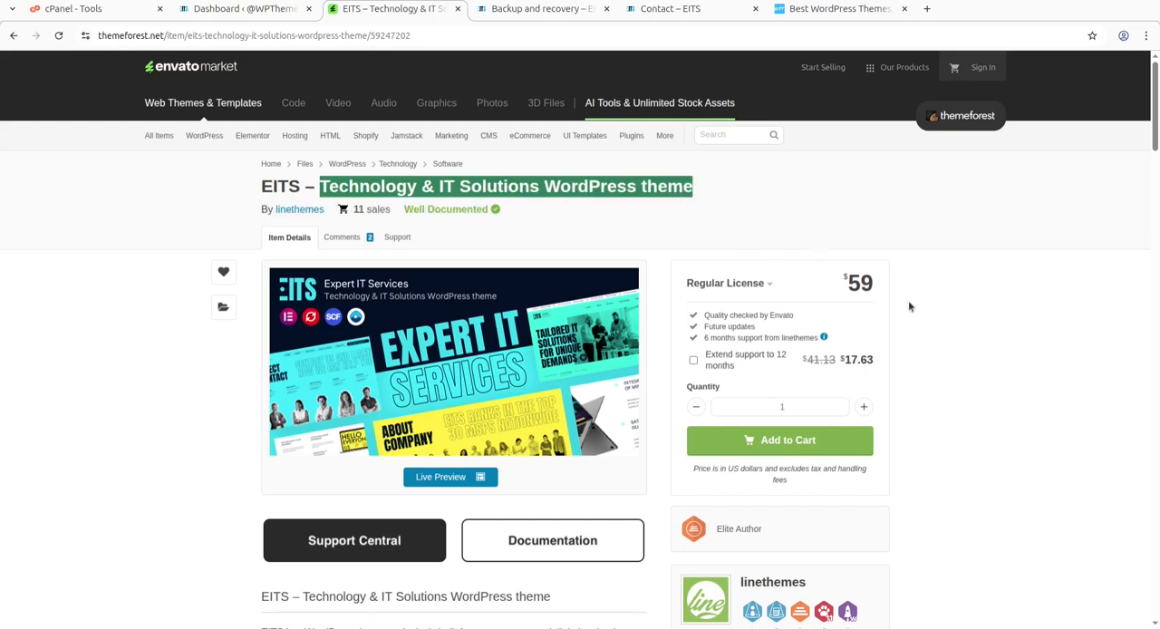
double_click(866, 284)
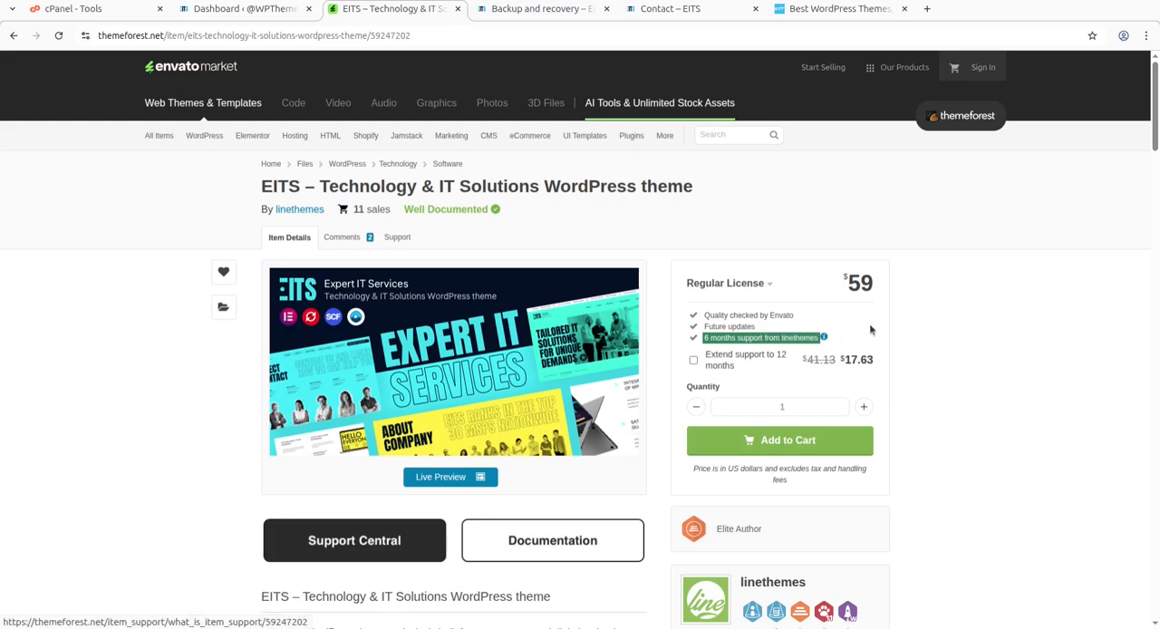
scroll(859, 330, down, 2)
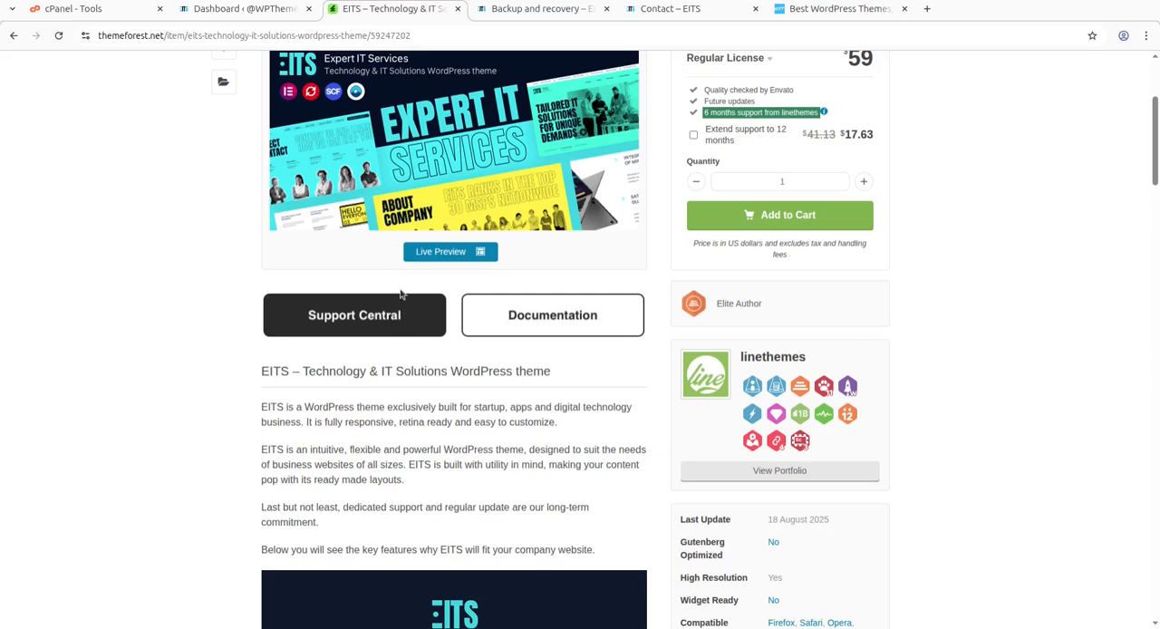
click(512, 9)
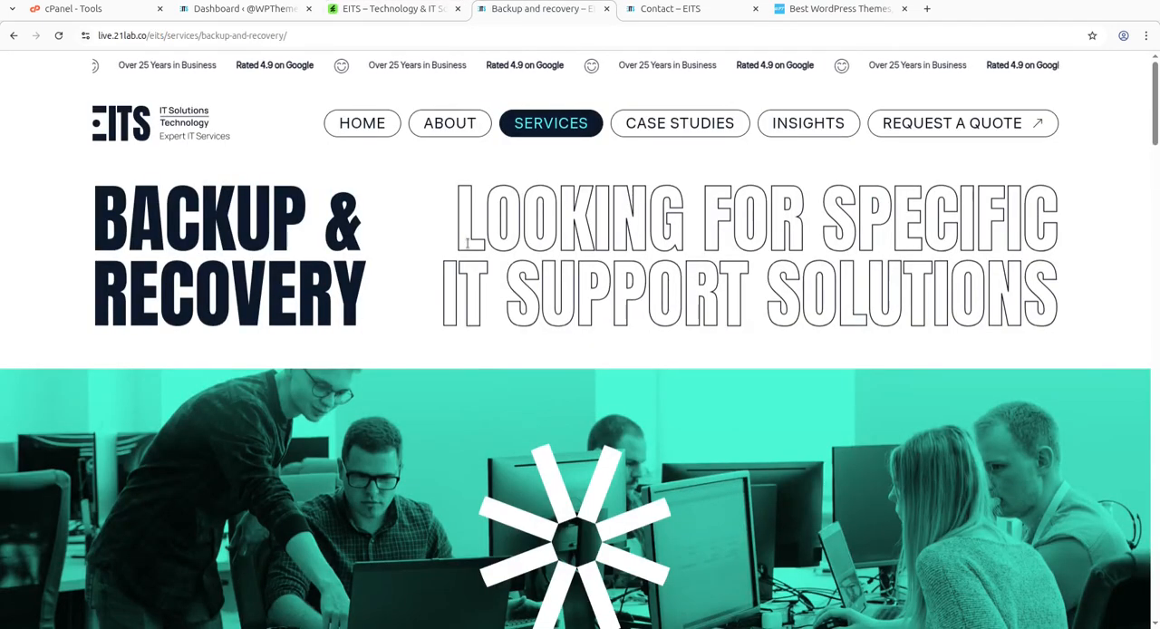